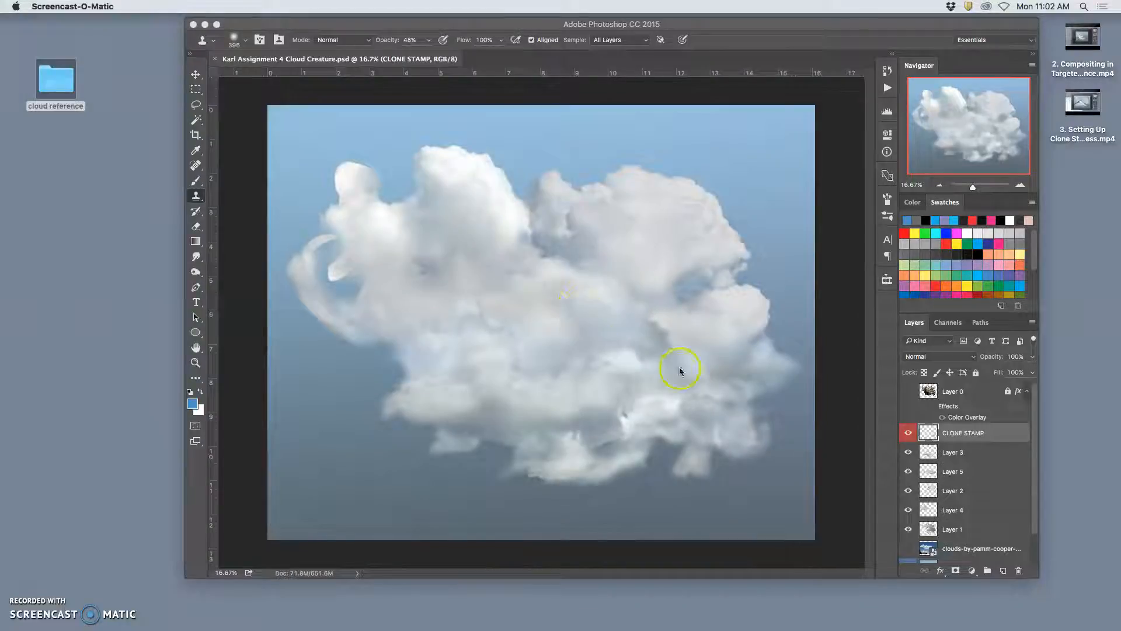
- Examine the lower part of the cloud up close, select Layer 1, and compare the composite with that layer hidden and shown
{"action": "left_click", "coordinate": [771, 30]}
{"action": "scroll", "coordinate": [656, 368], "scroll_direction": "up", "scroll_amount": 3}
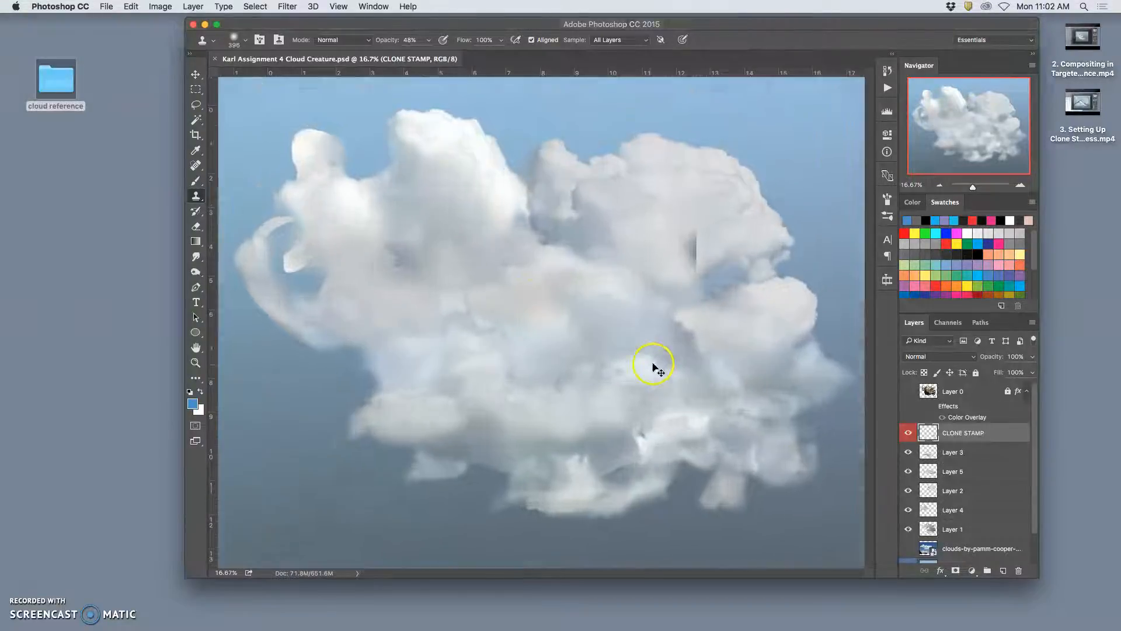
{"action": "left_click_drag", "start_coordinate": [677, 383], "coordinate": [657, 307]}
{"action": "left_click_drag", "start_coordinate": [675, 403], "coordinate": [653, 349]}
{"action": "scroll", "coordinate": [646, 379], "scroll_direction": "up", "scroll_amount": 2}
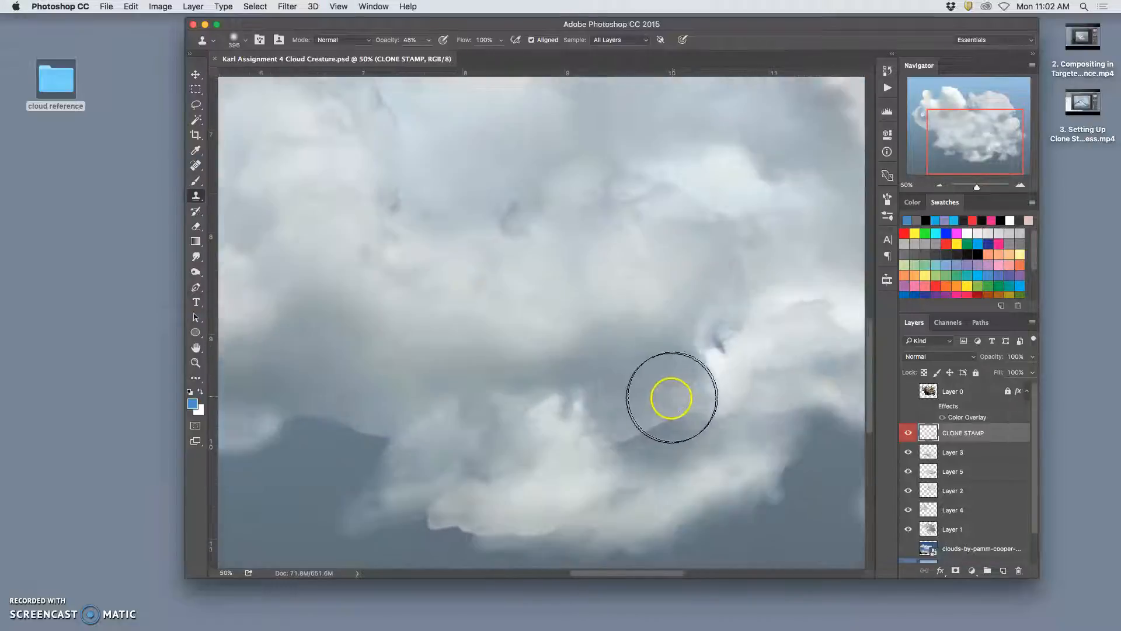
{"action": "left_click_drag", "start_coordinate": [651, 429], "coordinate": [590, 368]}
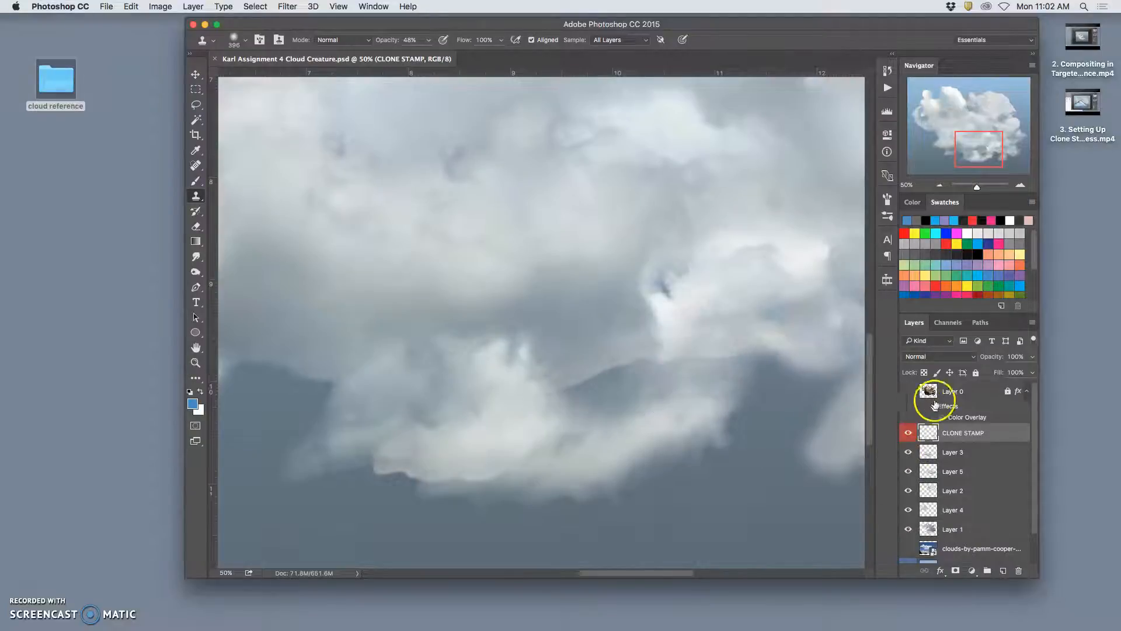
{"action": "left_click", "coordinate": [949, 533]}
{"action": "left_click", "coordinate": [908, 529]}
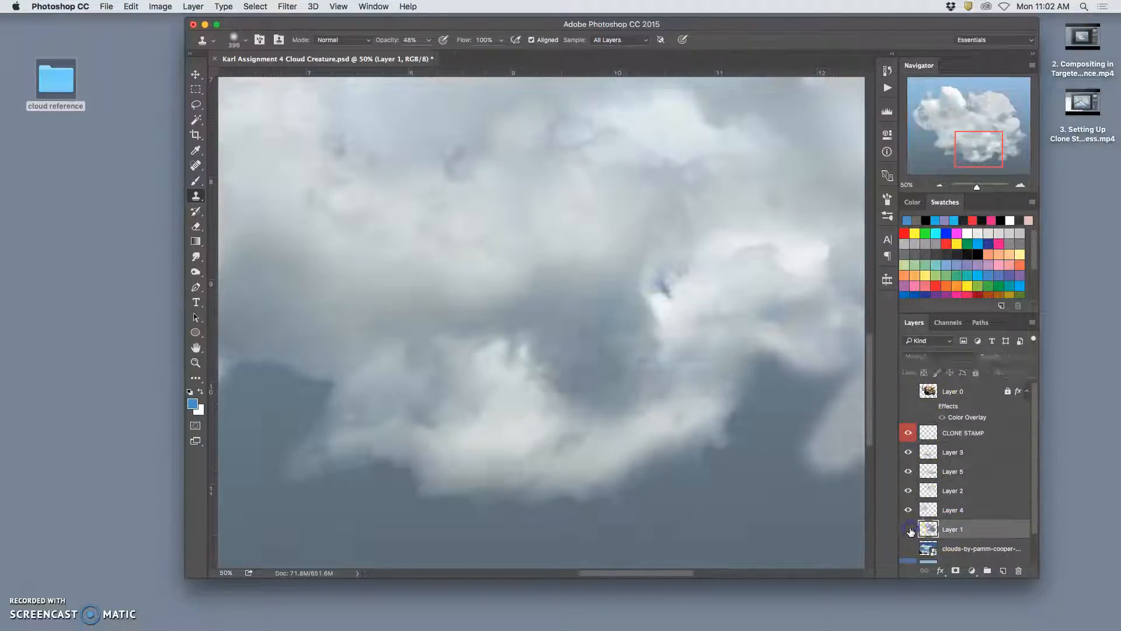
{"action": "key", "text": "super+minus"}
{"action": "key", "text": "super+minus"}
{"action": "key", "text": "super+minus"}
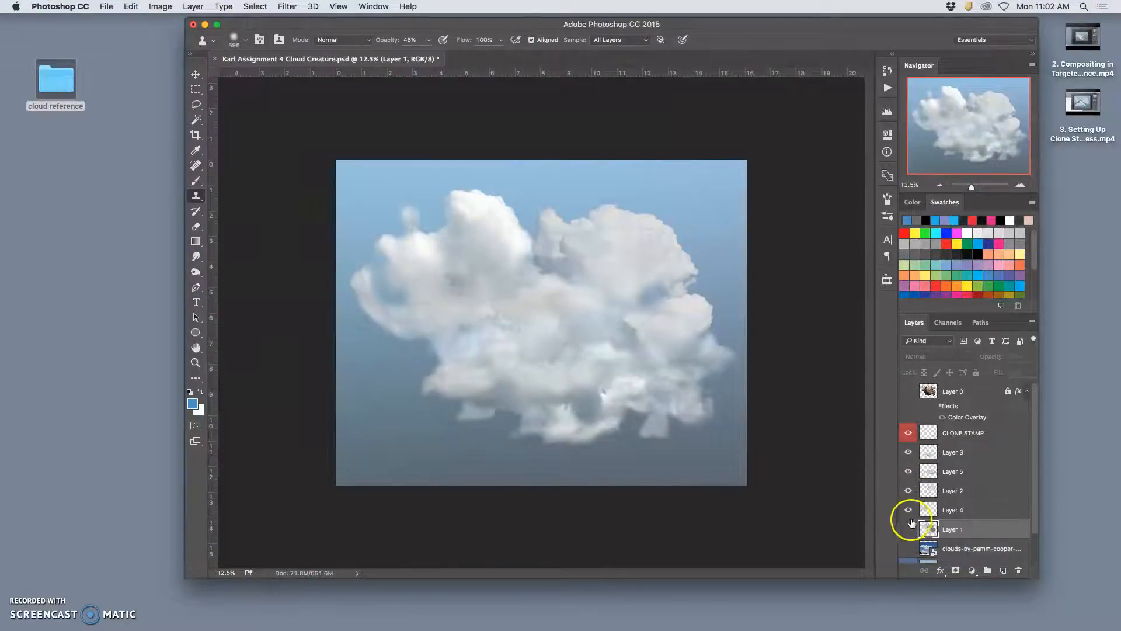
{"action": "left_click", "coordinate": [907, 529]}
{"action": "left_click", "coordinate": [907, 529]}
{"action": "left_click", "coordinate": [905, 529]}
{"action": "left_click", "coordinate": [905, 529]}
{"action": "left_click", "coordinate": [906, 529]}
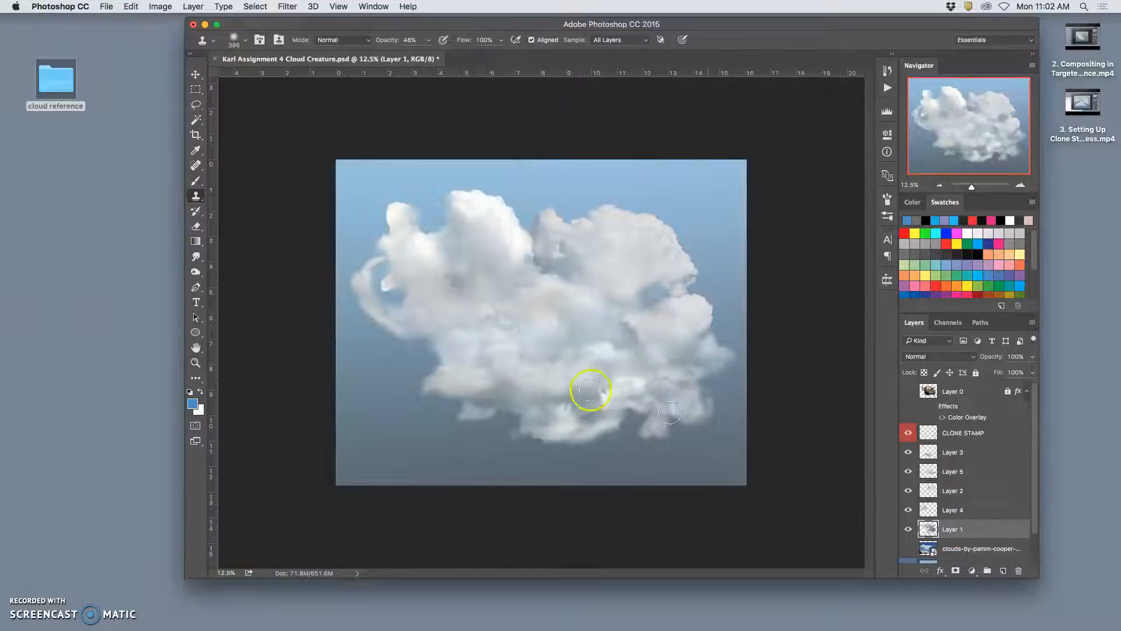
- Fade parts of Layer 1 with the Eraser at 18% opacity around the cloud's gaps, lower edge and the curled wisp
{"action": "left_click", "coordinate": [196, 226]}
{"action": "mouse_move", "coordinate": [655, 295]}
{"action": "left_mouse_down"}
{"action": "mouse_move", "coordinate": [645, 299]}
{"action": "mouse_move", "coordinate": [665, 279]}
{"action": "mouse_move", "coordinate": [632, 306]}
{"action": "left_mouse_up"}
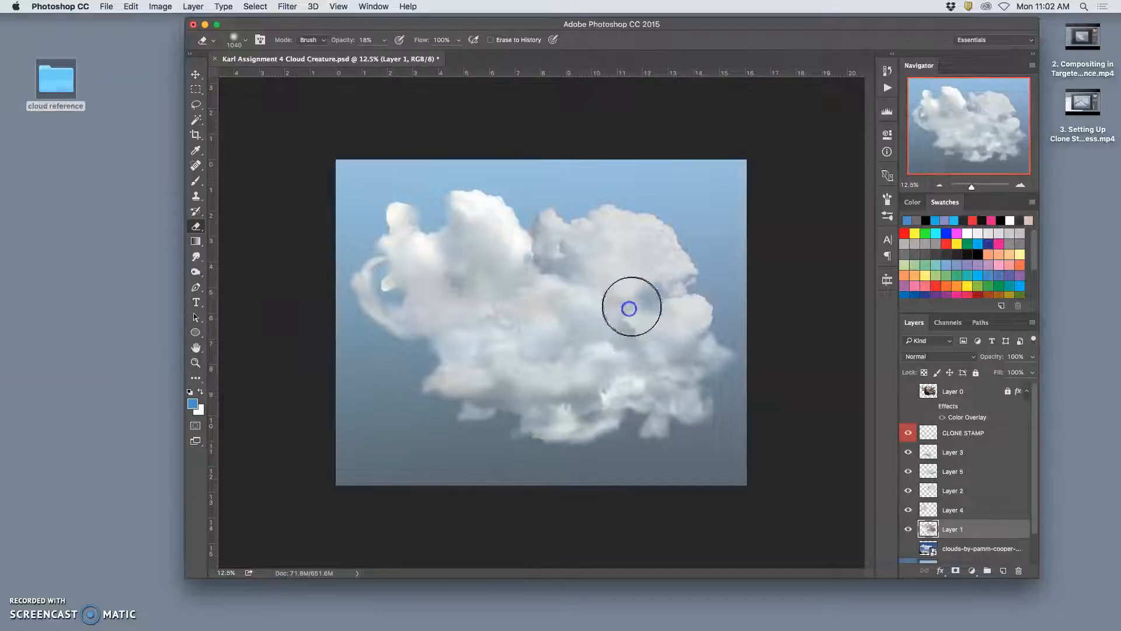
{"action": "key", "text": "super+plus"}
{"action": "key", "text": "super+plus"}
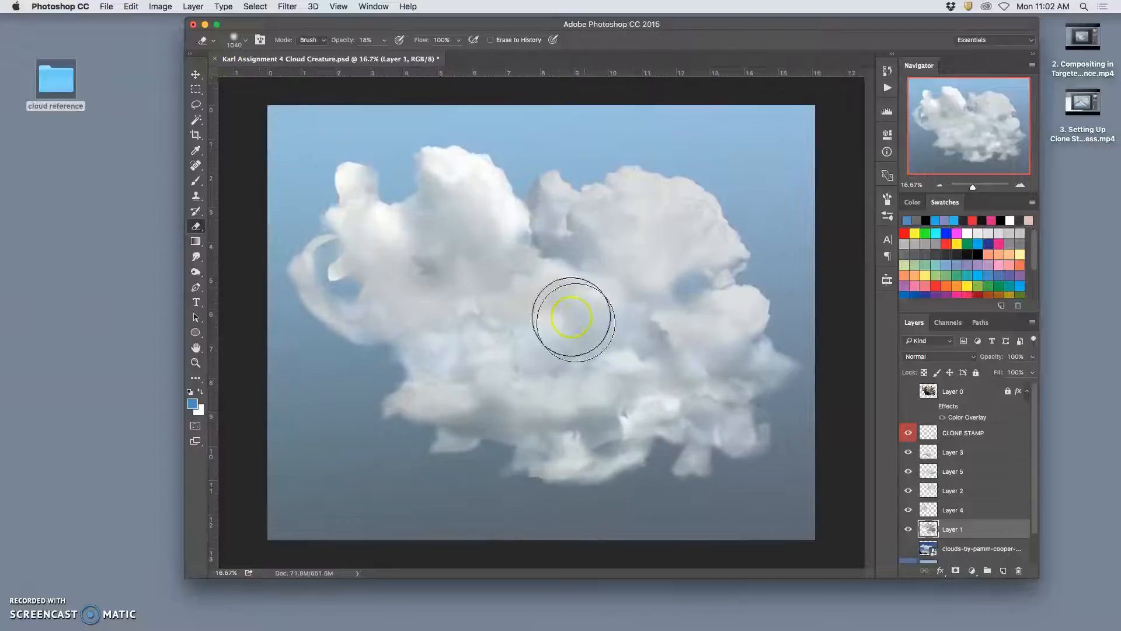
{"action": "mouse_move", "coordinate": [525, 240]}
{"action": "left_mouse_down"}
{"action": "mouse_move", "coordinate": [517, 245]}
{"action": "mouse_move", "coordinate": [515, 233]}
{"action": "left_mouse_up"}
{"action": "mouse_move", "coordinate": [624, 459]}
{"action": "left_mouse_down"}
{"action": "mouse_move", "coordinate": [604, 440]}
{"action": "mouse_move", "coordinate": [632, 436]}
{"action": "mouse_move", "coordinate": [591, 458]}
{"action": "mouse_move", "coordinate": [628, 443]}
{"action": "mouse_move", "coordinate": [602, 455]}
{"action": "mouse_move", "coordinate": [600, 444]}
{"action": "mouse_move", "coordinate": [633, 443]}
{"action": "mouse_move", "coordinate": [594, 453]}
{"action": "mouse_move", "coordinate": [643, 452]}
{"action": "mouse_move", "coordinate": [591, 454]}
{"action": "mouse_move", "coordinate": [701, 455]}
{"action": "mouse_move", "coordinate": [705, 432]}
{"action": "left_mouse_up"}
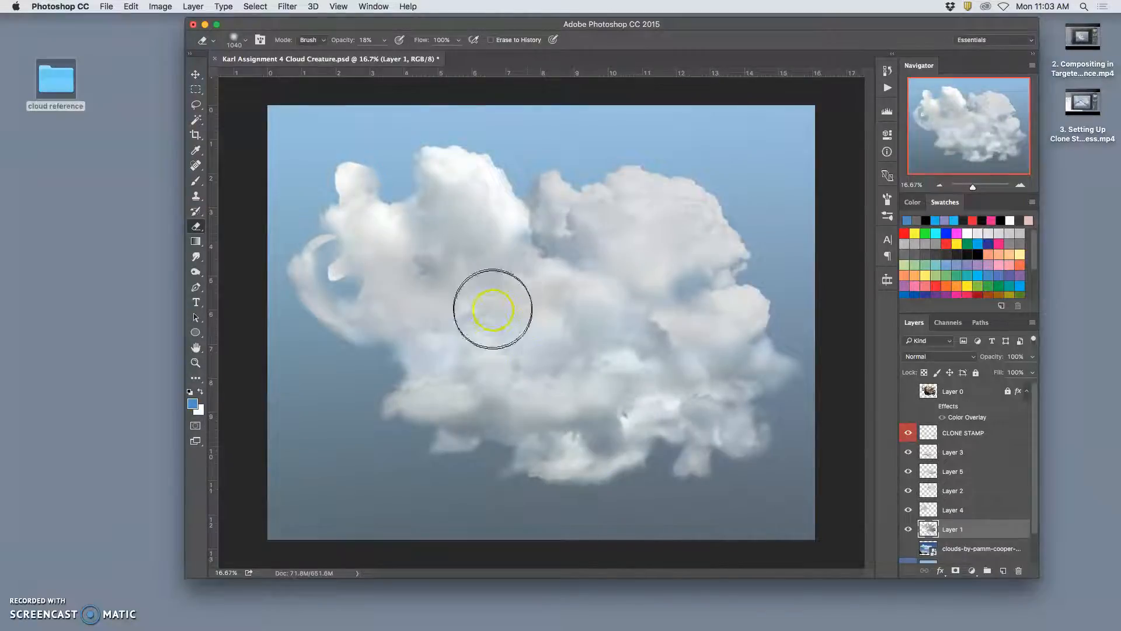
{"action": "mouse_move", "coordinate": [322, 240]}
{"action": "left_mouse_down"}
{"action": "mouse_move", "coordinate": [350, 321]}
{"action": "mouse_move", "coordinate": [338, 314]}
{"action": "mouse_move", "coordinate": [332, 327]}
{"action": "mouse_move", "coordinate": [368, 280]}
{"action": "mouse_move", "coordinate": [361, 287]}
{"action": "mouse_move", "coordinate": [575, 333]}
{"action": "mouse_move", "coordinate": [532, 270]}
{"action": "mouse_move", "coordinate": [440, 190]}
{"action": "mouse_move", "coordinate": [360, 243]}
{"action": "mouse_move", "coordinate": [316, 242]}
{"action": "mouse_move", "coordinate": [330, 152]}
{"action": "mouse_move", "coordinate": [397, 210]}
{"action": "left_mouse_up"}
- Hide and show Layer 1 to check the effect of the low-opacity erasing
{"action": "left_click", "coordinate": [909, 471]}
{"action": "left_click", "coordinate": [908, 529]}
{"action": "left_click", "coordinate": [909, 528]}
{"action": "left_click", "coordinate": [908, 528]}
{"action": "left_click", "coordinate": [907, 529]}
{"action": "left_click", "coordinate": [906, 529]}
{"action": "left_click", "coordinate": [906, 529]}
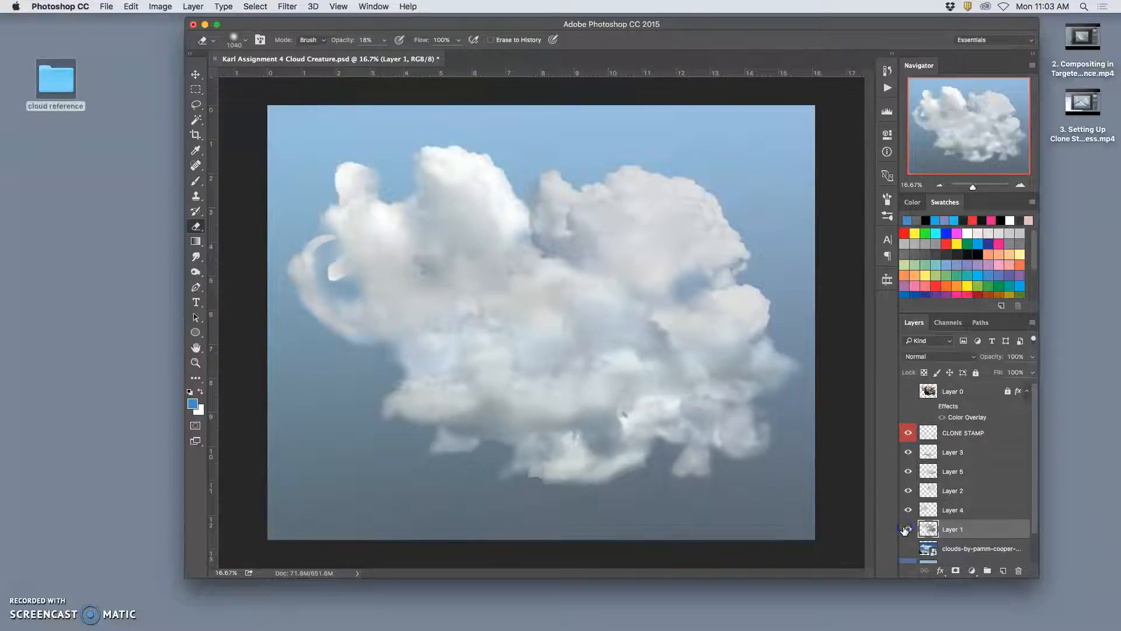
- Undo the accidental change, and gently erase Layer 3 across the cloud's middle, the gap between the upper puffs and the lower area
{"action": "mouse_move", "coordinate": [570, 433]}
{"action": "left_mouse_down"}
{"action": "mouse_move", "coordinate": [528, 476]}
{"action": "mouse_move", "coordinate": [570, 478]}
{"action": "mouse_move", "coordinate": [529, 480]}
{"action": "mouse_move", "coordinate": [548, 450]}
{"action": "mouse_move", "coordinate": [701, 493]}
{"action": "mouse_move", "coordinate": [481, 415]}
{"action": "mouse_move", "coordinate": [571, 467]}
{"action": "mouse_move", "coordinate": [773, 455]}
{"action": "mouse_move", "coordinate": [671, 450]}
{"action": "mouse_move", "coordinate": [644, 425]}
{"action": "mouse_move", "coordinate": [691, 378]}
{"action": "mouse_move", "coordinate": [581, 433]}
{"action": "mouse_move", "coordinate": [498, 443]}
{"action": "mouse_move", "coordinate": [532, 403]}
{"action": "mouse_move", "coordinate": [796, 463]}
{"action": "mouse_move", "coordinate": [664, 401]}
{"action": "mouse_move", "coordinate": [671, 456]}
{"action": "mouse_move", "coordinate": [567, 414]}
{"action": "mouse_move", "coordinate": [511, 409]}
{"action": "left_mouse_up"}
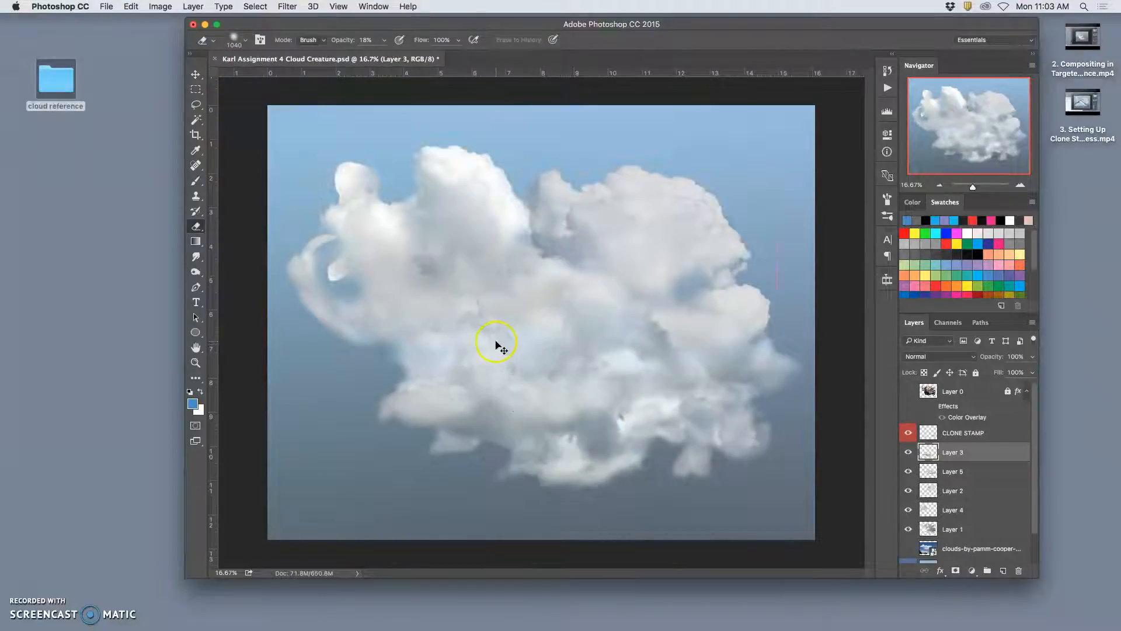
{"action": "key", "text": "super+z"}
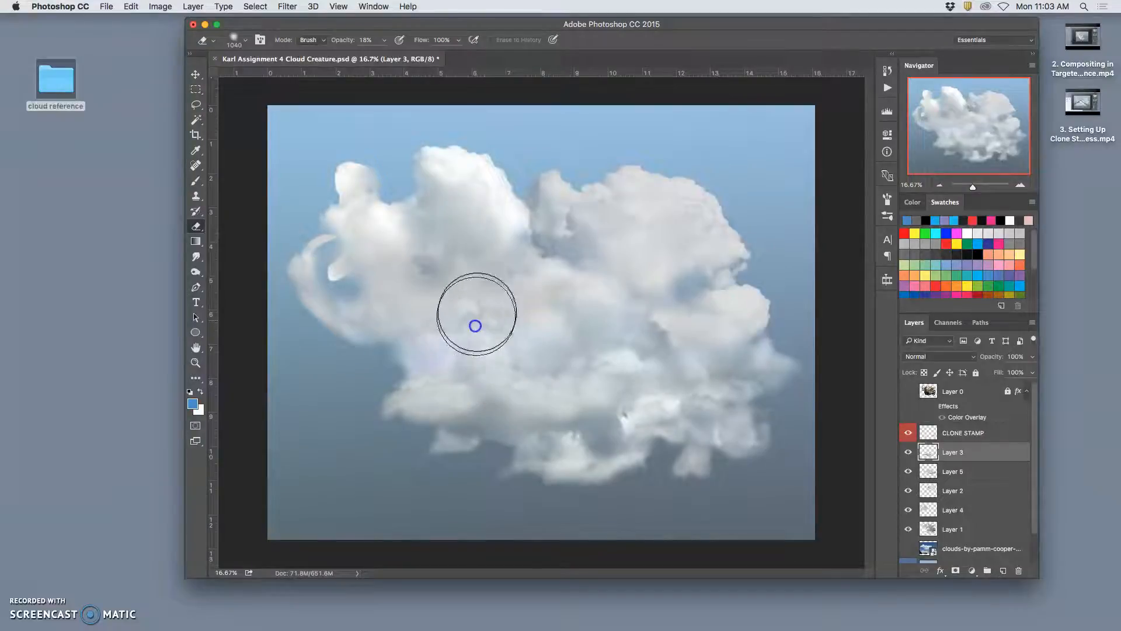
{"action": "mouse_move", "coordinate": [472, 317]}
{"action": "left_mouse_down"}
{"action": "mouse_move", "coordinate": [514, 326]}
{"action": "mouse_move", "coordinate": [519, 363]}
{"action": "mouse_move", "coordinate": [602, 367]}
{"action": "mouse_move", "coordinate": [593, 355]}
{"action": "mouse_move", "coordinate": [630, 355]}
{"action": "mouse_move", "coordinate": [621, 358]}
{"action": "left_mouse_up"}
{"action": "left_click_drag", "start_coordinate": [454, 384], "coordinate": [431, 373]}
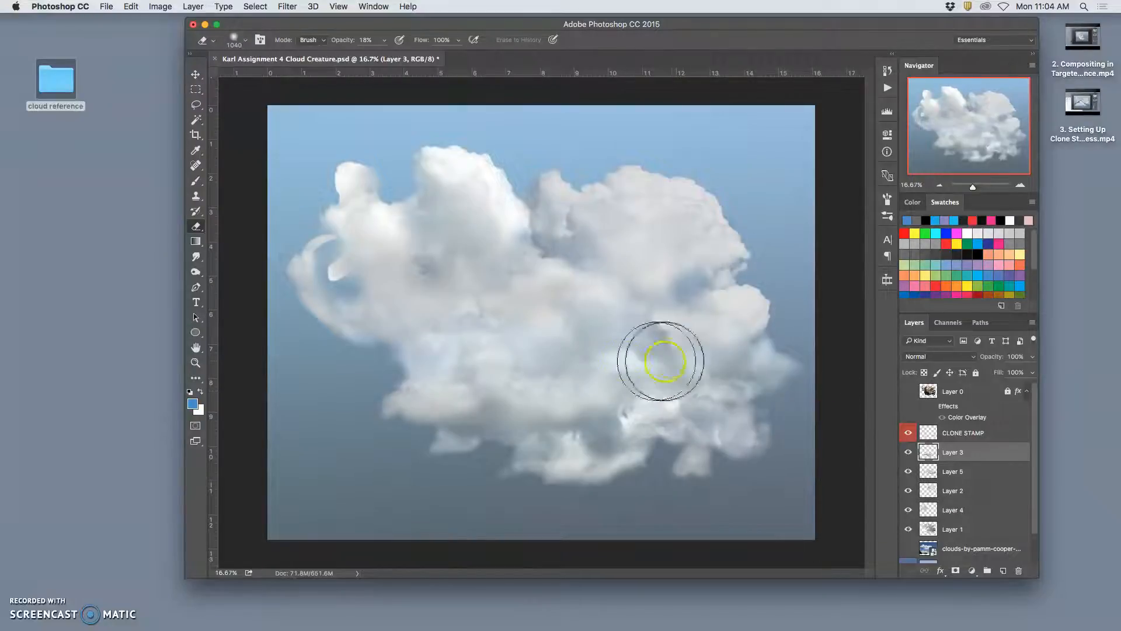
{"action": "left_click", "coordinate": [554, 234], "text": "super"}
{"action": "mouse_move", "coordinate": [533, 234]}
{"action": "left_mouse_down"}
{"action": "mouse_move", "coordinate": [587, 301]}
{"action": "mouse_move", "coordinate": [672, 332]}
{"action": "mouse_move", "coordinate": [591, 325]}
{"action": "mouse_move", "coordinate": [674, 303]}
{"action": "mouse_move", "coordinate": [692, 457]}
{"action": "mouse_move", "coordinate": [623, 354]}
{"action": "mouse_move", "coordinate": [485, 290]}
{"action": "mouse_move", "coordinate": [629, 391]}
{"action": "mouse_move", "coordinate": [608, 262]}
{"action": "left_mouse_up"}
{"action": "mouse_move", "coordinate": [588, 313]}
{"action": "left_mouse_down"}
{"action": "mouse_move", "coordinate": [548, 345]}
{"action": "mouse_move", "coordinate": [546, 269]}
{"action": "mouse_move", "coordinate": [724, 393]}
{"action": "mouse_move", "coordinate": [694, 473]}
{"action": "mouse_move", "coordinate": [533, 377]}
{"action": "mouse_move", "coordinate": [501, 343]}
{"action": "mouse_move", "coordinate": [307, 314]}
{"action": "mouse_move", "coordinate": [320, 423]}
{"action": "mouse_move", "coordinate": [565, 464]}
{"action": "mouse_move", "coordinate": [570, 435]}
{"action": "mouse_move", "coordinate": [598, 423]}
{"action": "mouse_move", "coordinate": [575, 420]}
{"action": "mouse_move", "coordinate": [565, 401]}
{"action": "mouse_move", "coordinate": [607, 444]}
{"action": "mouse_move", "coordinate": [579, 428]}
{"action": "mouse_move", "coordinate": [530, 459]}
{"action": "mouse_move", "coordinate": [559, 457]}
{"action": "mouse_move", "coordinate": [646, 399]}
{"action": "mouse_move", "coordinate": [475, 277]}
{"action": "mouse_move", "coordinate": [649, 401]}
{"action": "mouse_move", "coordinate": [537, 362]}
{"action": "left_mouse_up"}
{"action": "left_click", "coordinate": [598, 427], "text": "super"}
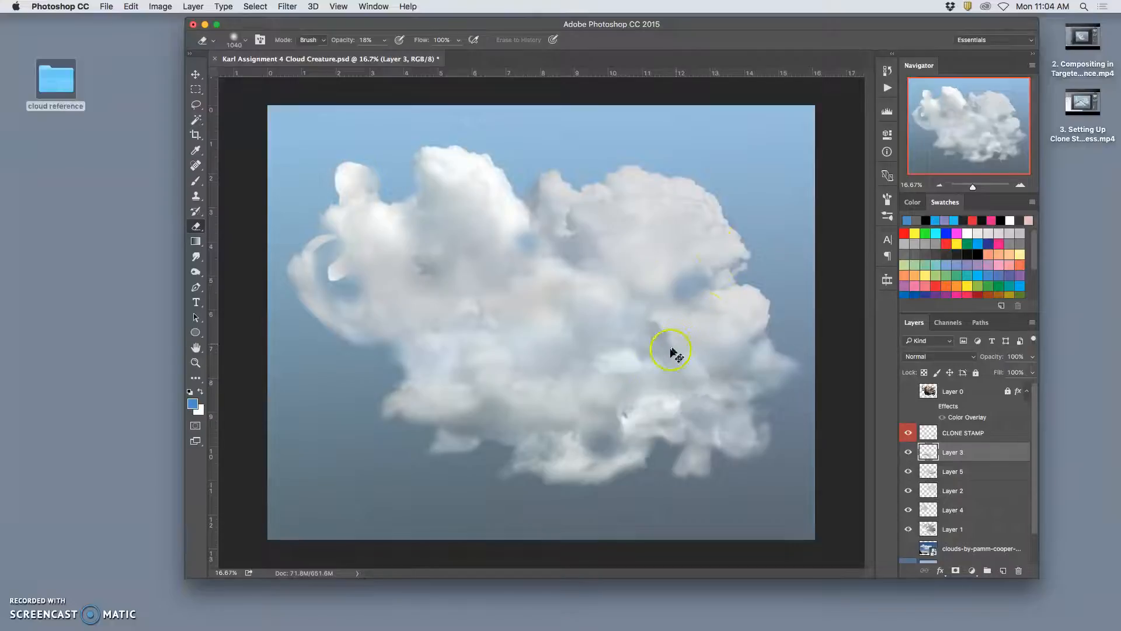
{"action": "mouse_move", "coordinate": [613, 401]}
{"action": "left_mouse_down"}
{"action": "mouse_move", "coordinate": [752, 382]}
{"action": "mouse_move", "coordinate": [674, 397]}
{"action": "left_mouse_up"}
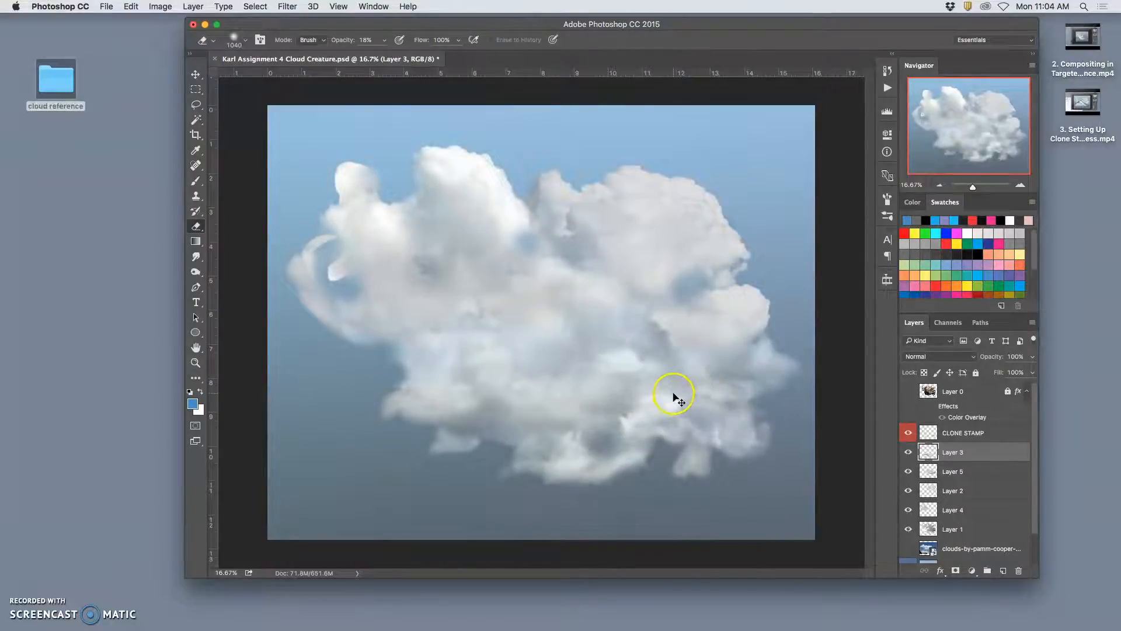
- On the CLONE STAMP layer, clone cloud texture over the hard edges of the far-left puff and the curled wisp below it
{"action": "left_click", "coordinate": [963, 435]}
{"action": "left_click", "coordinate": [195, 195]}
{"action": "left_click_drag", "start_coordinate": [342, 241], "coordinate": [310, 243]}
{"action": "key", "text": "super+z"}
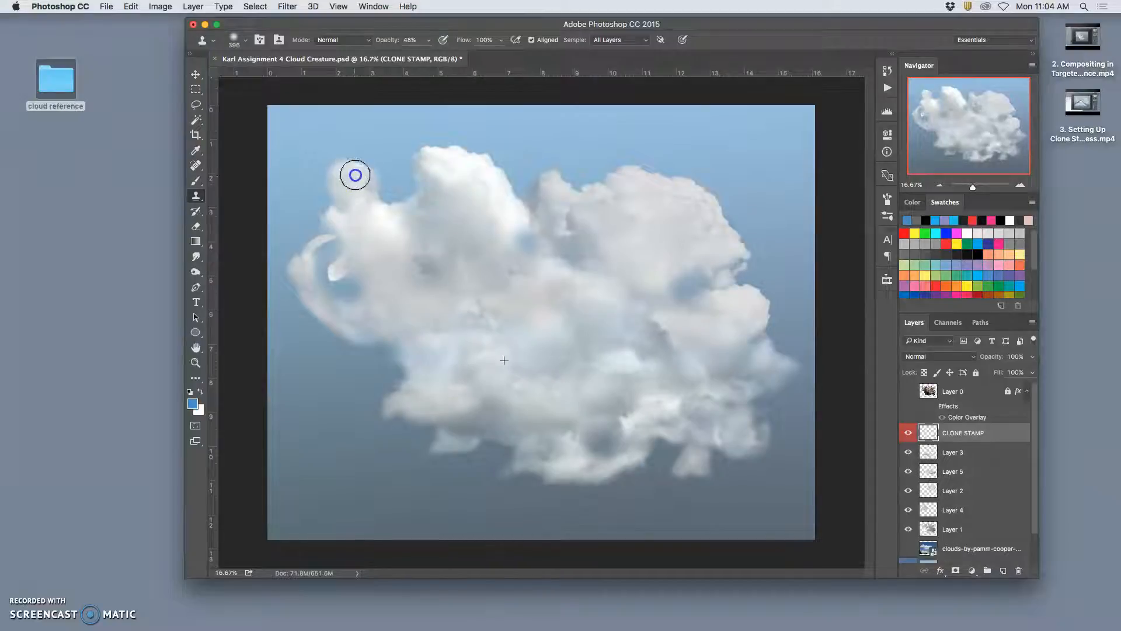
{"action": "left_click_drag", "start_coordinate": [368, 188], "coordinate": [372, 187]}
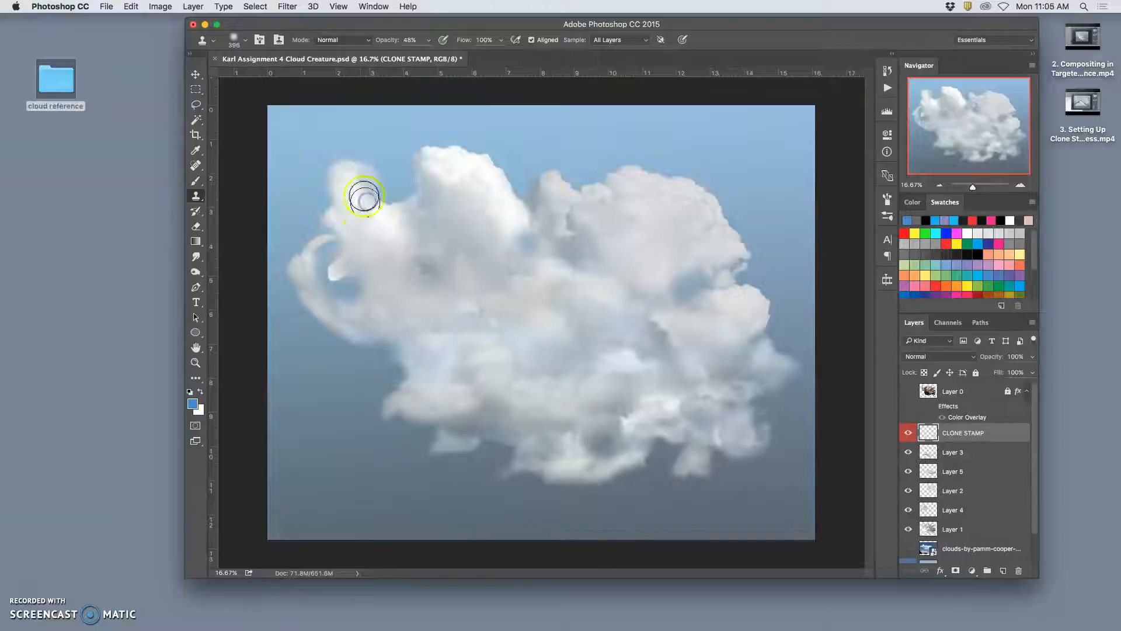
{"action": "mouse_move", "coordinate": [376, 188]}
{"action": "left_mouse_down"}
{"action": "mouse_move", "coordinate": [374, 198]}
{"action": "mouse_move", "coordinate": [384, 194]}
{"action": "left_mouse_up"}
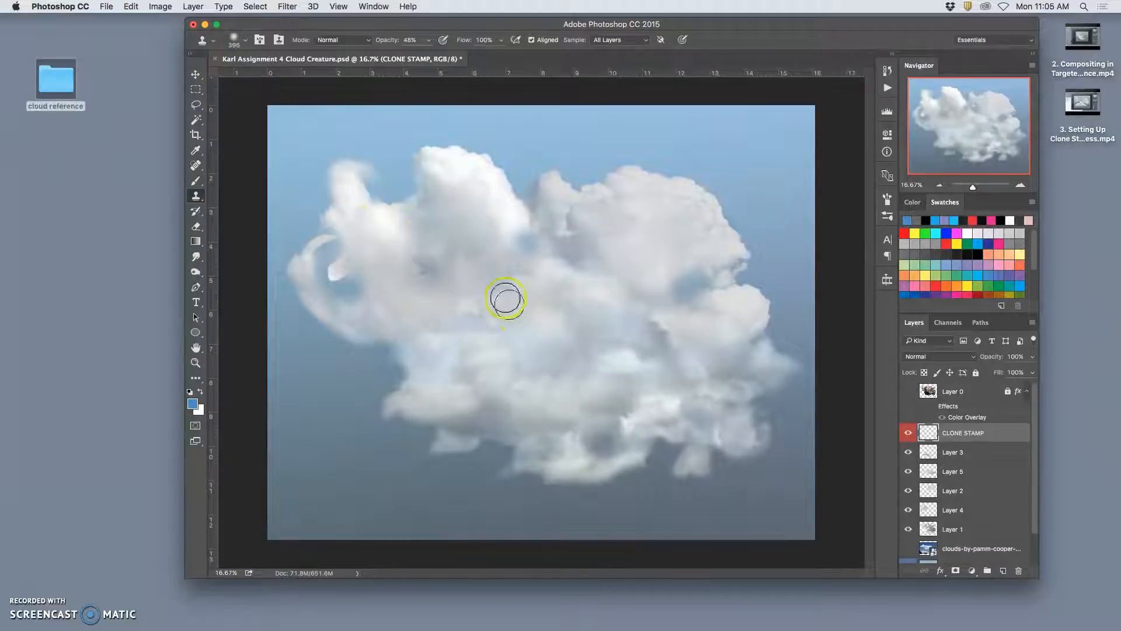
{"action": "key", "text": "super+z"}
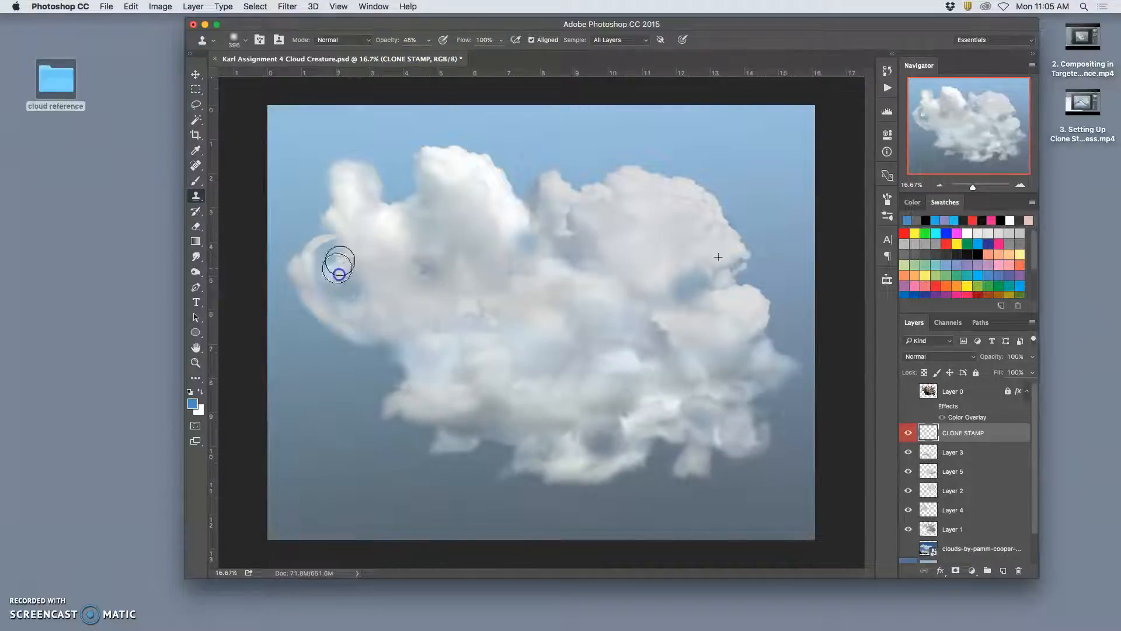
{"action": "mouse_move", "coordinate": [345, 266]}
{"action": "left_mouse_down"}
{"action": "mouse_move", "coordinate": [322, 317]}
{"action": "mouse_move", "coordinate": [324, 240]}
{"action": "left_mouse_up"}
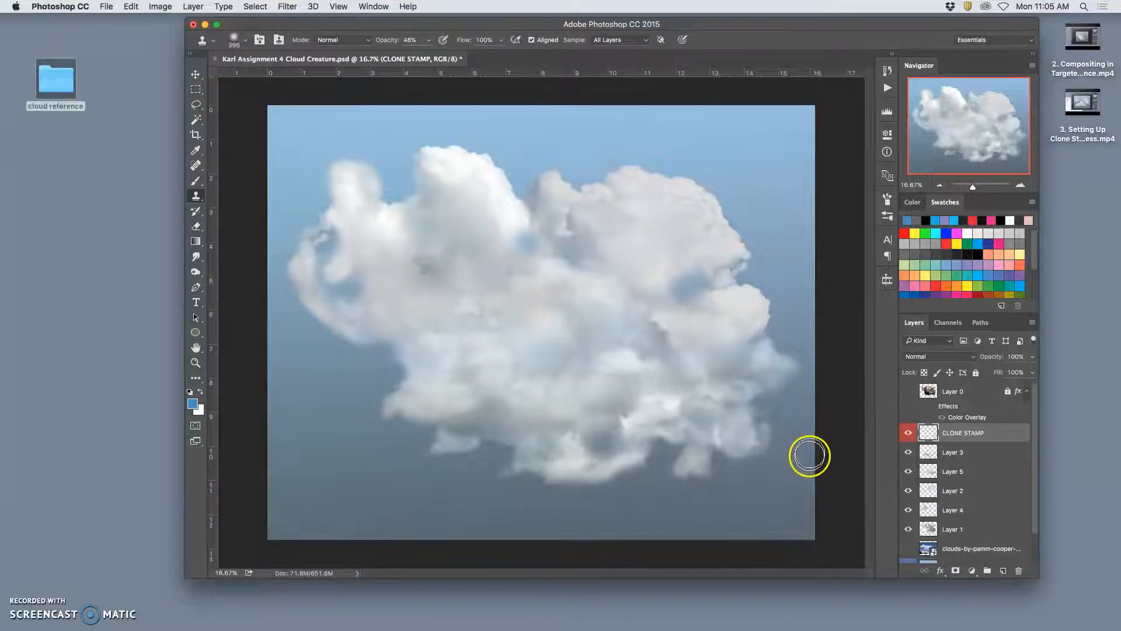
- Compare the cloud with Layer 1 hidden and shown several times, making Layer 1 the active layer
{"action": "left_click", "coordinate": [908, 529]}
{"action": "left_click", "coordinate": [907, 529]}
{"action": "left_click", "coordinate": [907, 529]}
{"action": "left_click", "coordinate": [907, 529]}
{"action": "left_click", "coordinate": [907, 528]}
{"action": "left_click", "coordinate": [908, 528]}
{"action": "left_click", "coordinate": [907, 528]}
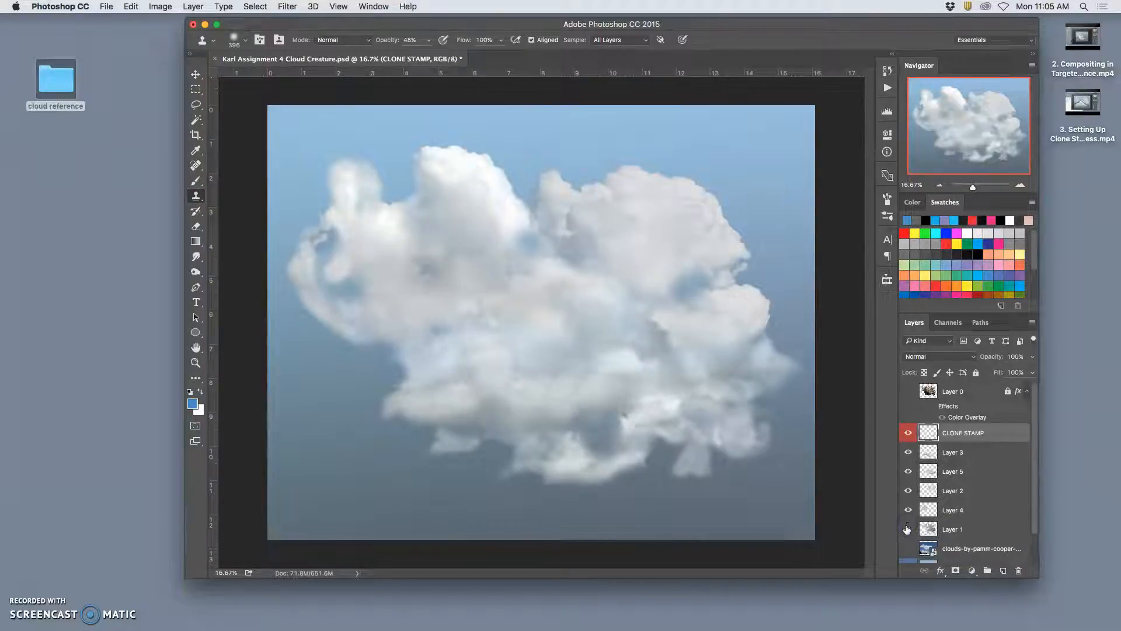
{"action": "left_click", "coordinate": [907, 529]}
{"action": "left_click", "coordinate": [929, 530]}
{"action": "left_click", "coordinate": [909, 529]}
{"action": "left_click", "coordinate": [909, 529]}
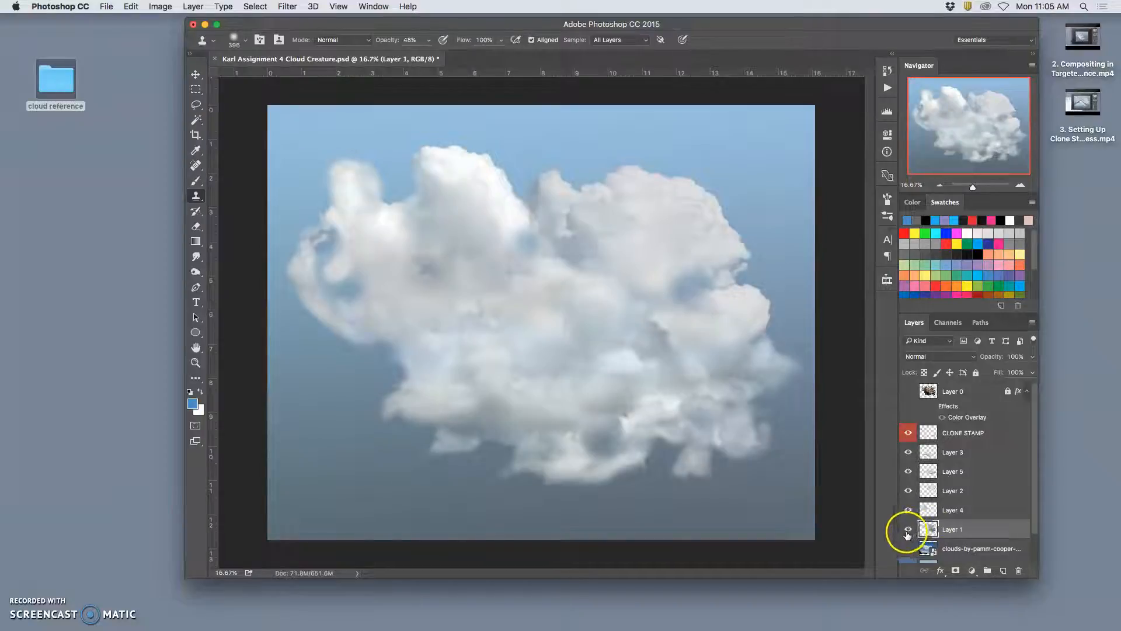
{"action": "left_click", "coordinate": [907, 530]}
{"action": "left_click", "coordinate": [908, 530]}
{"action": "left_click", "coordinate": [908, 530]}
{"action": "left_click", "coordinate": [909, 530]}
- Set the Eraser opacity to 56% and erase Layer 1 around the far-left puff, the curled wisp and the cloud's upper edge
{"action": "left_click", "coordinate": [196, 229]}
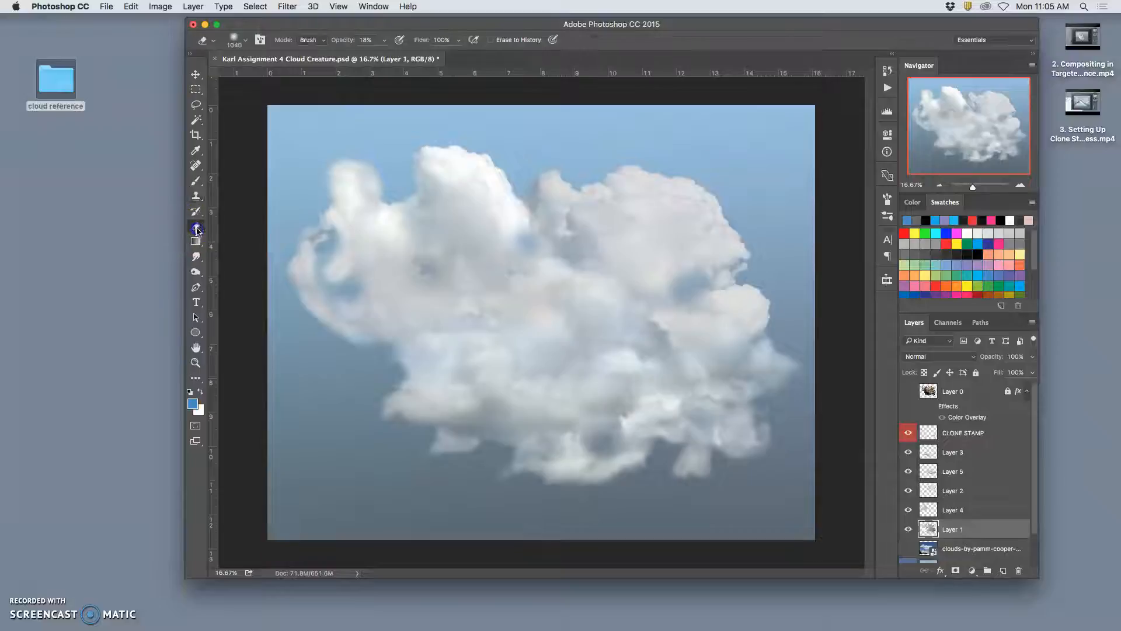
{"action": "left_click", "coordinate": [381, 42]}
{"action": "left_click", "coordinate": [346, 151]}
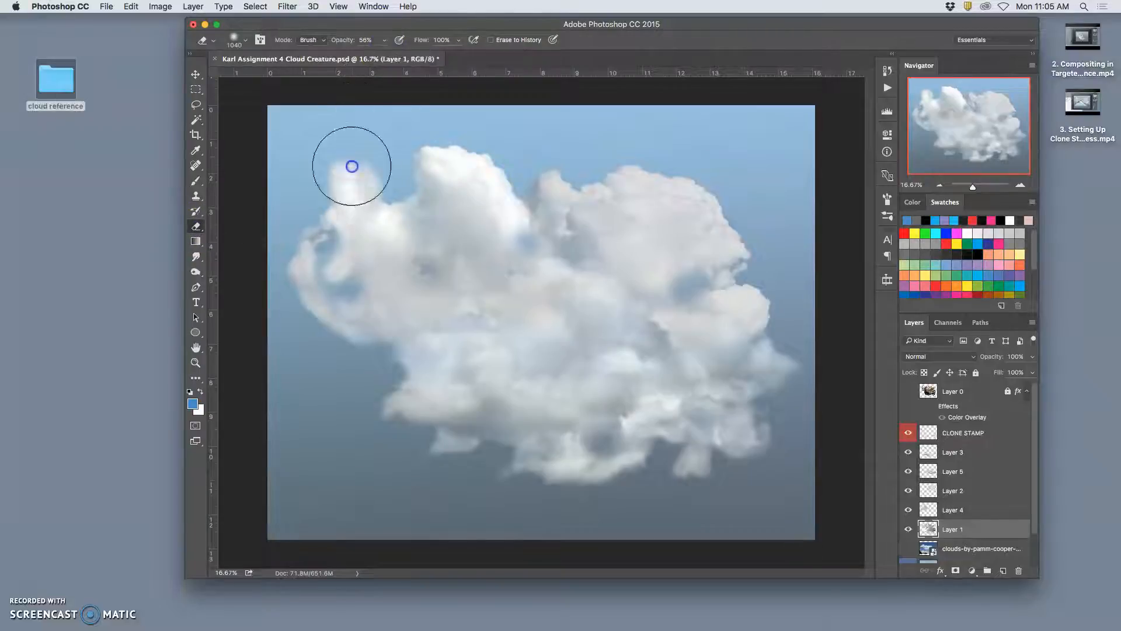
{"action": "left_click", "coordinate": [352, 233]}
{"action": "mouse_move", "coordinate": [345, 223]}
{"action": "left_mouse_down"}
{"action": "mouse_move", "coordinate": [355, 246]}
{"action": "mouse_move", "coordinate": [344, 303]}
{"action": "mouse_move", "coordinate": [339, 322]}
{"action": "mouse_move", "coordinate": [320, 324]}
{"action": "left_mouse_up"}
{"action": "mouse_move", "coordinate": [356, 187]}
{"action": "left_mouse_down"}
{"action": "mouse_move", "coordinate": [535, 242]}
{"action": "mouse_move", "coordinate": [522, 197]}
{"action": "mouse_move", "coordinate": [530, 240]}
{"action": "left_mouse_up"}
- Check Layer 1's coverage by hiding and showing it, and erase it along the cloud's bottom edge
{"action": "left_click", "coordinate": [908, 529]}
{"action": "left_click", "coordinate": [908, 529]}
{"action": "left_click", "coordinate": [907, 529]}
{"action": "left_click", "coordinate": [907, 529]}
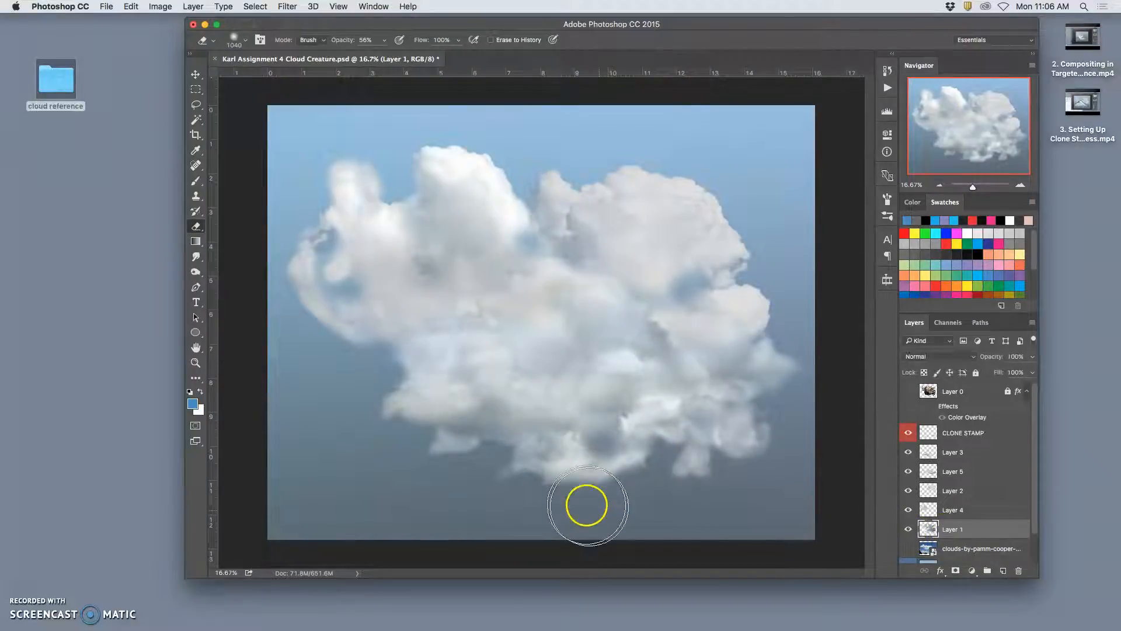
{"action": "left_click_drag", "start_coordinate": [513, 450], "coordinate": [507, 456]}
- Compare the cloud with and without Layer 1, and erase that layer across the lower-left part of the cloud
{"action": "left_click", "coordinate": [909, 529]}
{"action": "left_click", "coordinate": [910, 529]}
{"action": "left_click", "coordinate": [909, 529]}
{"action": "left_click", "coordinate": [910, 528]}
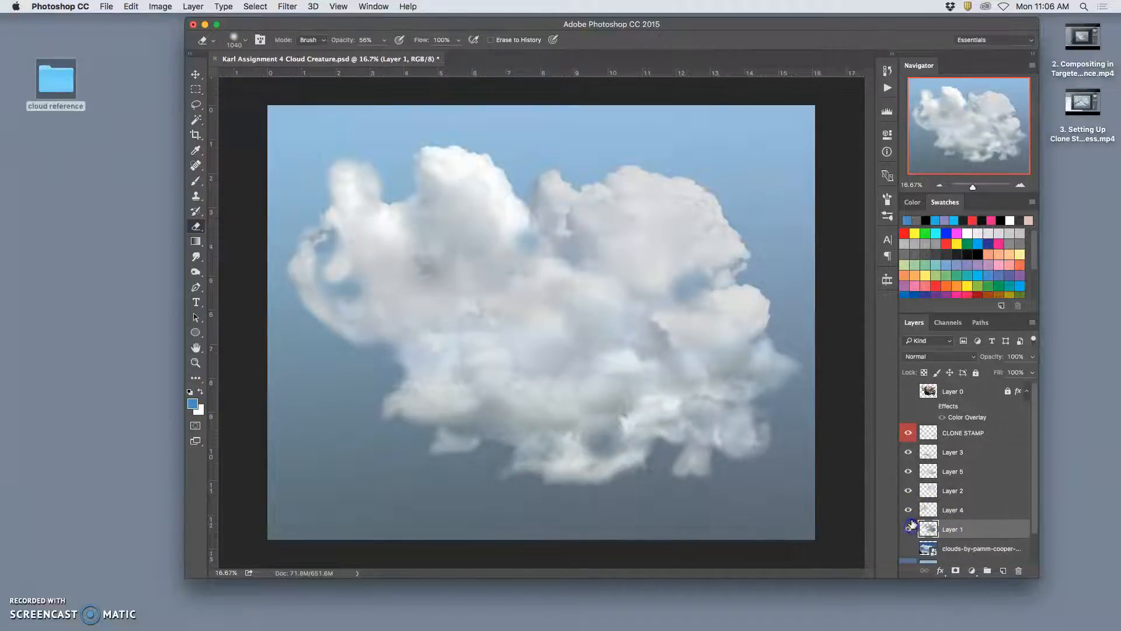
{"action": "left_click", "coordinate": [908, 528]}
{"action": "left_click", "coordinate": [907, 528]}
{"action": "mouse_move", "coordinate": [434, 393]}
{"action": "left_mouse_down"}
{"action": "mouse_move", "coordinate": [415, 378]}
{"action": "mouse_move", "coordinate": [421, 391]}
{"action": "mouse_move", "coordinate": [408, 396]}
{"action": "mouse_move", "coordinate": [474, 391]}
{"action": "mouse_move", "coordinate": [425, 370]}
{"action": "mouse_move", "coordinate": [491, 370]}
{"action": "left_mouse_up"}
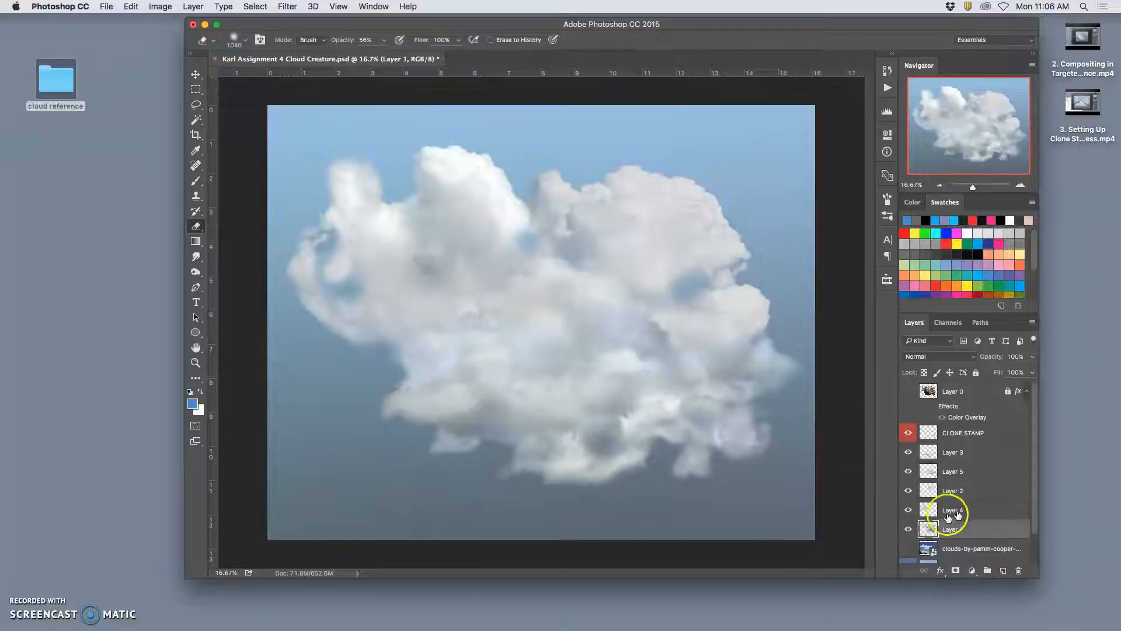
- Recheck Layer 1 by hiding and showing it, and erase it in the gap between the two large upper puffs
{"action": "left_click", "coordinate": [910, 530]}
{"action": "left_click", "coordinate": [910, 530]}
{"action": "left_click", "coordinate": [910, 530]}
{"action": "left_click", "coordinate": [910, 531]}
{"action": "left_click_drag", "start_coordinate": [542, 235], "coordinate": [528, 230]}
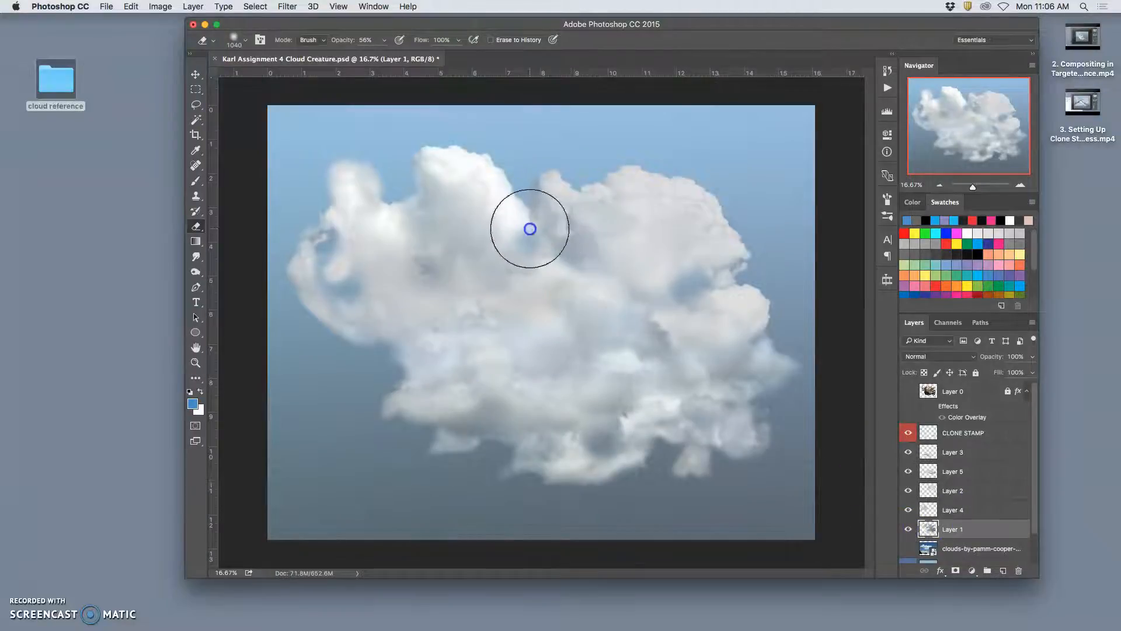
- Switch to Layer 2 and erase its edge in the gap between the two large upper puffs
{"action": "left_click", "coordinate": [551, 217], "text": "super"}
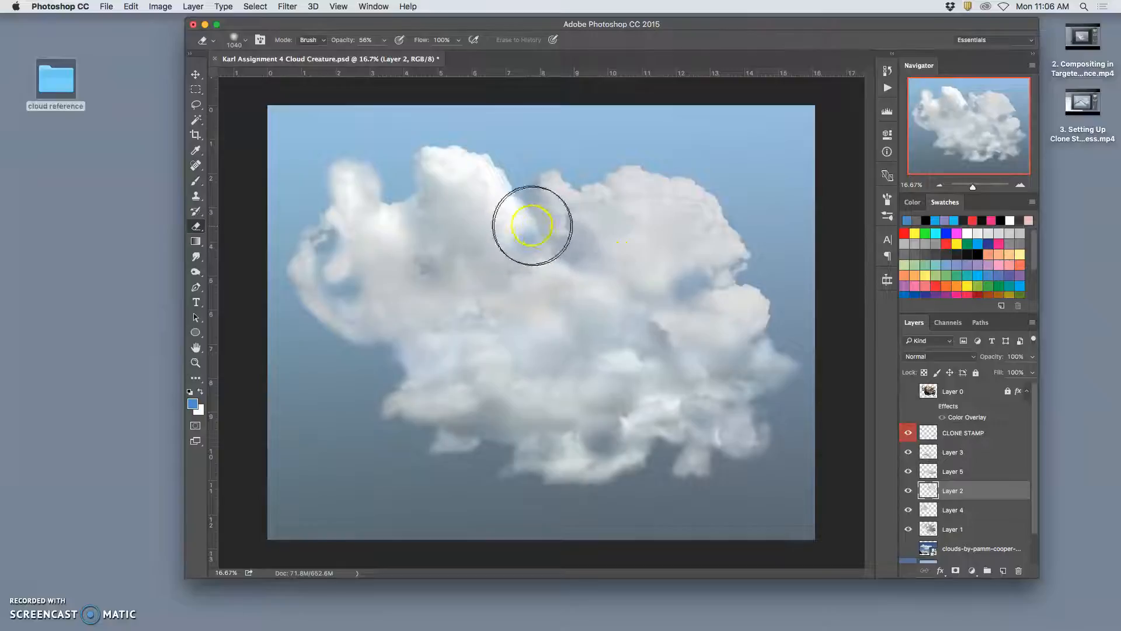
{"action": "left_click", "coordinate": [521, 217], "text": "super"}
{"action": "mouse_move", "coordinate": [536, 215]}
{"action": "left_mouse_down"}
{"action": "mouse_move", "coordinate": [545, 234]}
{"action": "mouse_move", "coordinate": [536, 195]}
{"action": "left_mouse_up"}
{"action": "mouse_move", "coordinate": [632, 178]}
{"action": "left_mouse_down"}
{"action": "mouse_move", "coordinate": [675, 187]}
{"action": "mouse_move", "coordinate": [708, 353]}
{"action": "mouse_move", "coordinate": [703, 496]}
{"action": "mouse_move", "coordinate": [696, 475]}
{"action": "mouse_move", "coordinate": [733, 380]}
{"action": "left_mouse_up"}
{"action": "left_click", "coordinate": [657, 207], "text": "super"}
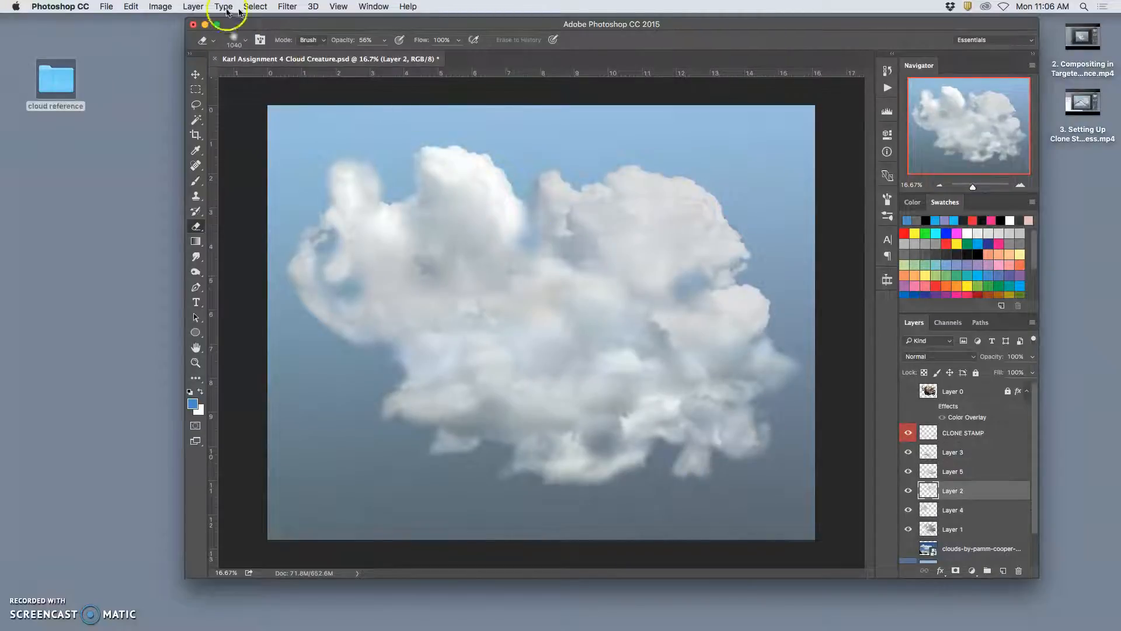
- Apply a Levels adjustment to Layer 2 with the white input level at 233 and adjusted midtones
{"action": "left_click", "coordinate": [160, 6]}
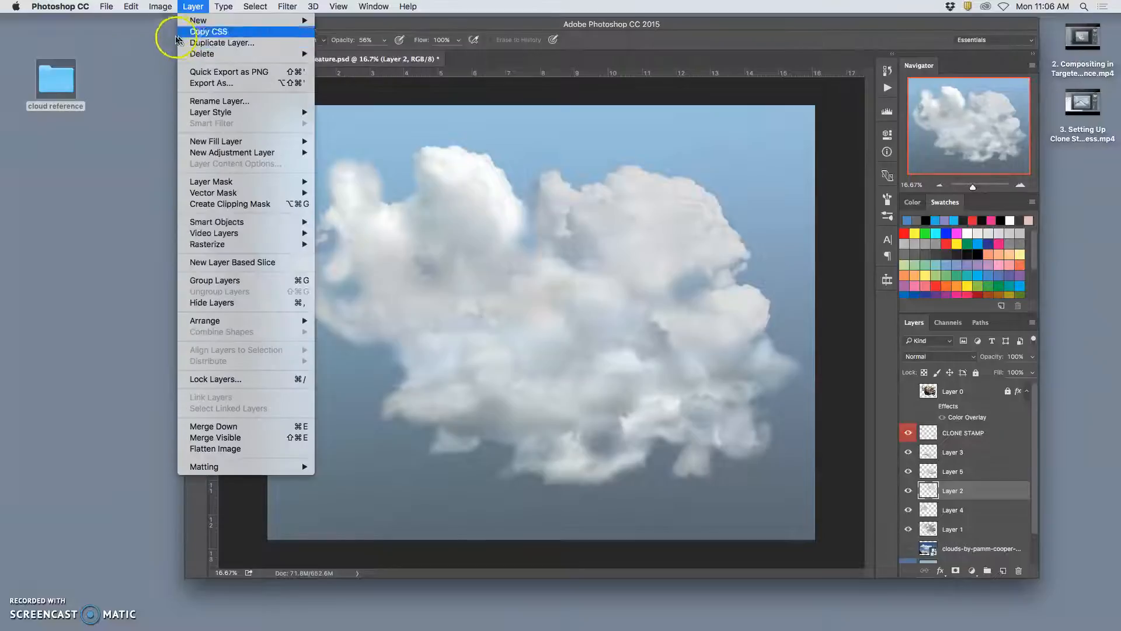
{"action": "mouse_move", "coordinate": [174, 40]}
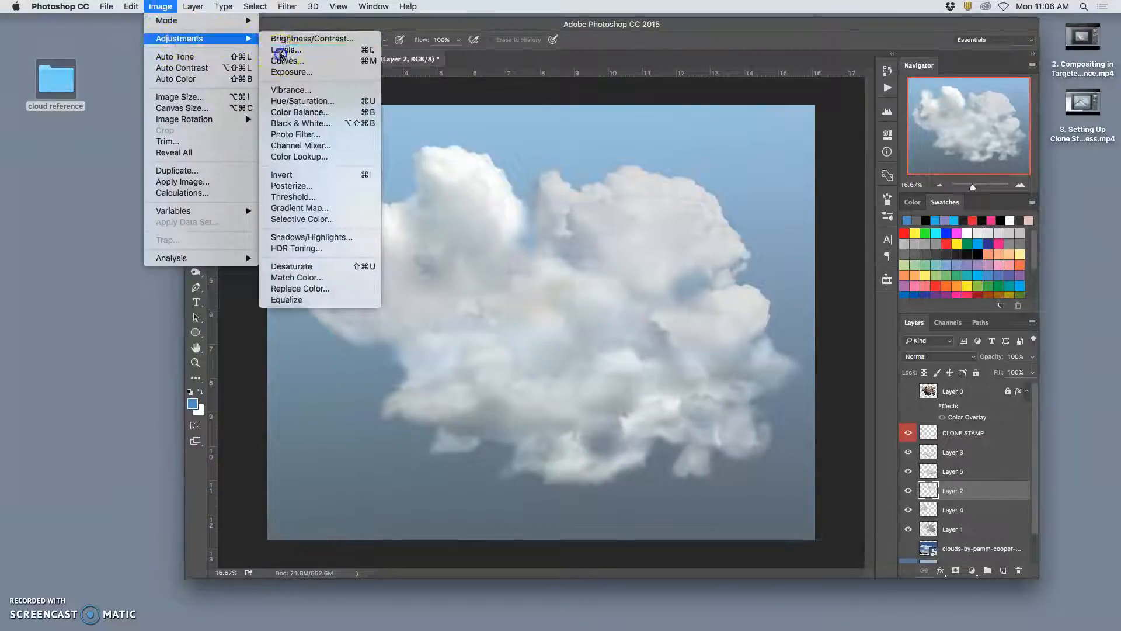
{"action": "left_click", "coordinate": [286, 51]}
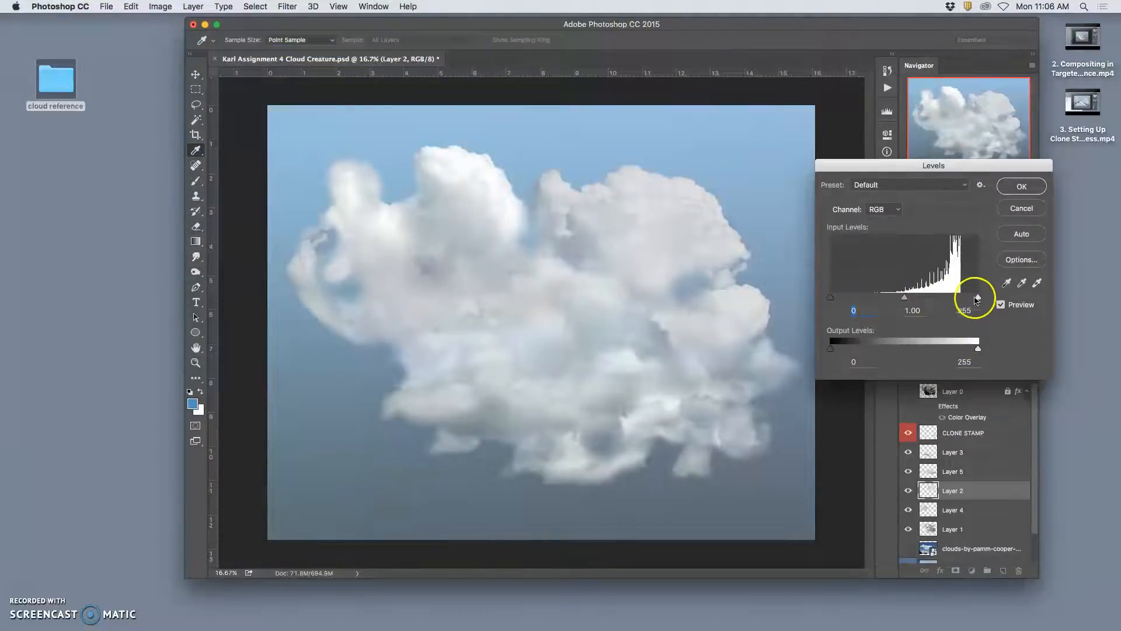
{"action": "left_click_drag", "start_coordinate": [975, 301], "coordinate": [966, 301]}
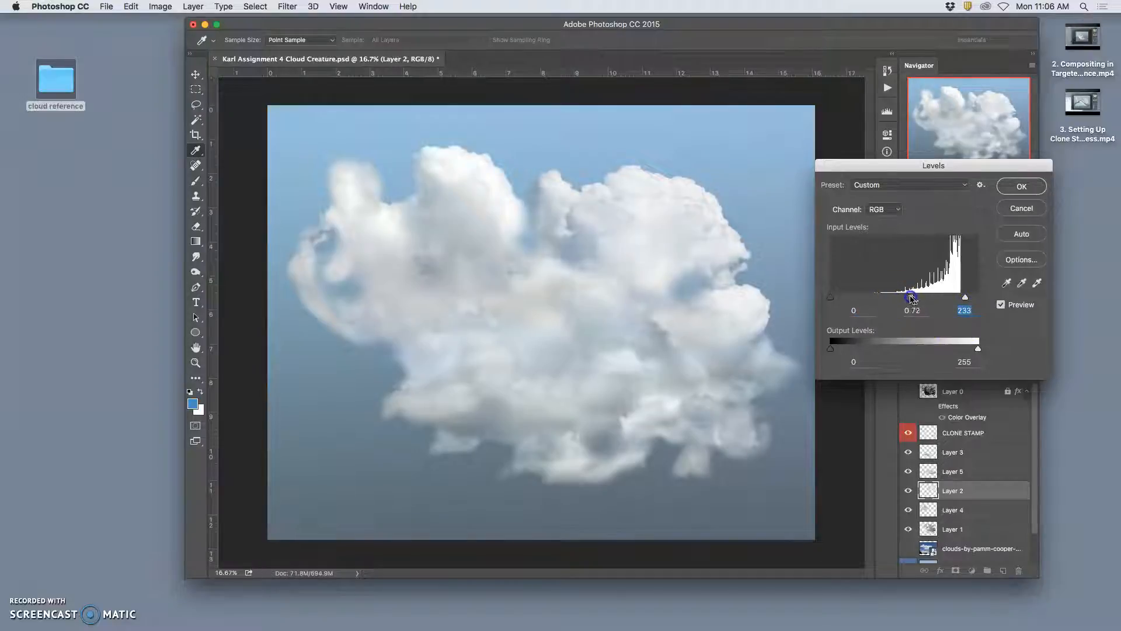
{"action": "left_click_drag", "start_coordinate": [903, 299], "coordinate": [892, 299]}
{"action": "left_click", "coordinate": [1025, 196]}
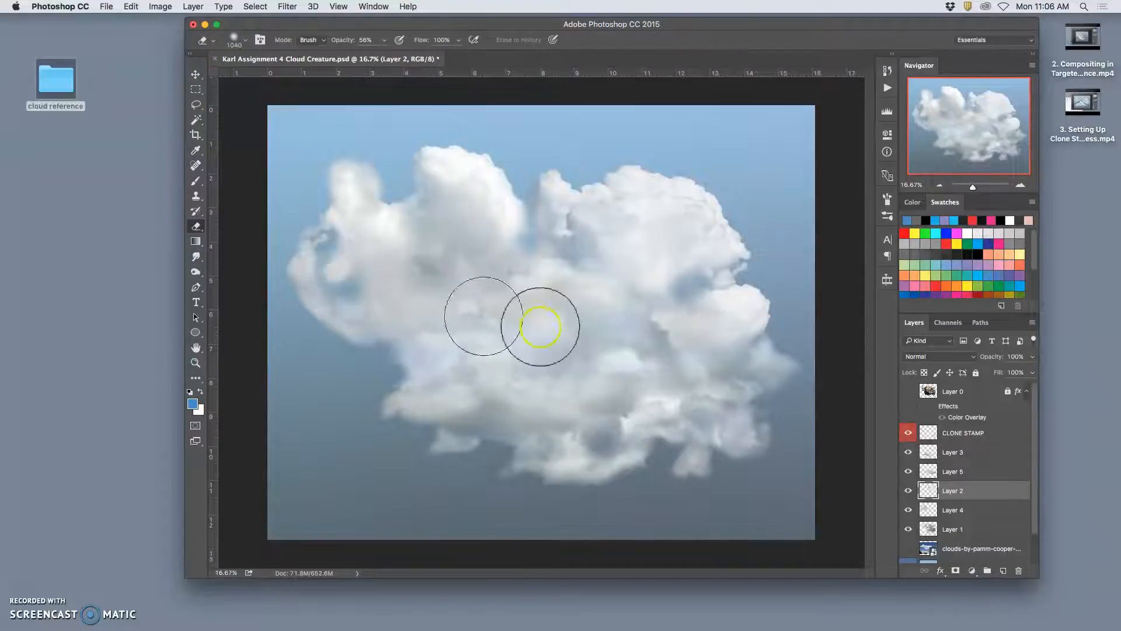
- Switch to Layer 1 and erase it around the curled wisp and the tall puff at the cloud's far left
{"action": "left_click", "coordinate": [930, 439]}
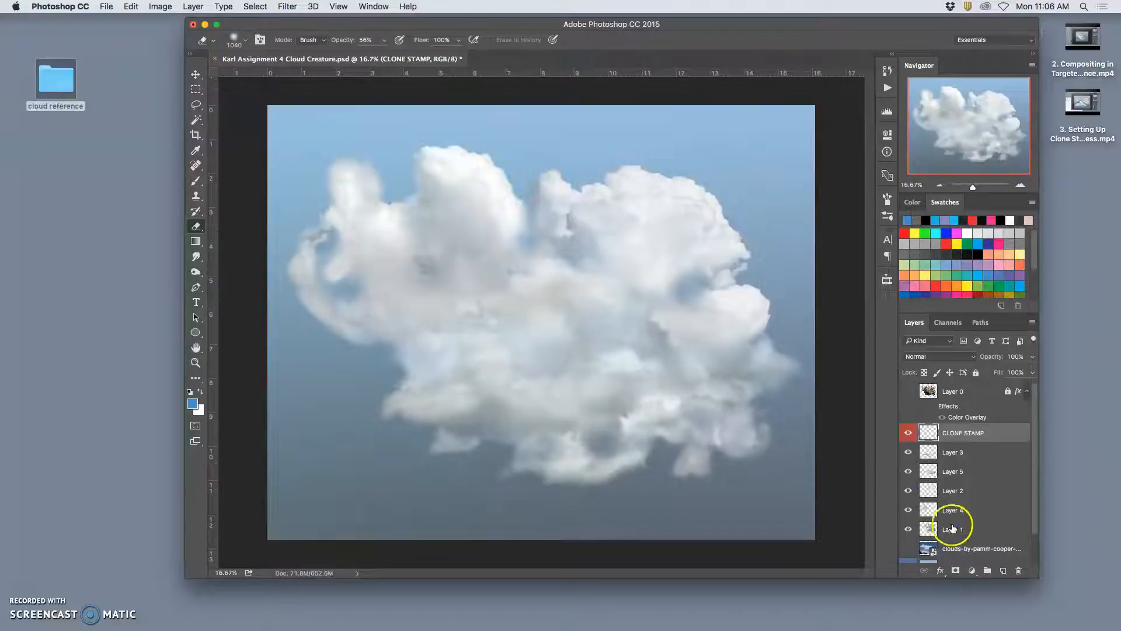
{"action": "left_click", "coordinate": [930, 527]}
{"action": "left_click_drag", "start_coordinate": [339, 281], "coordinate": [339, 280]}
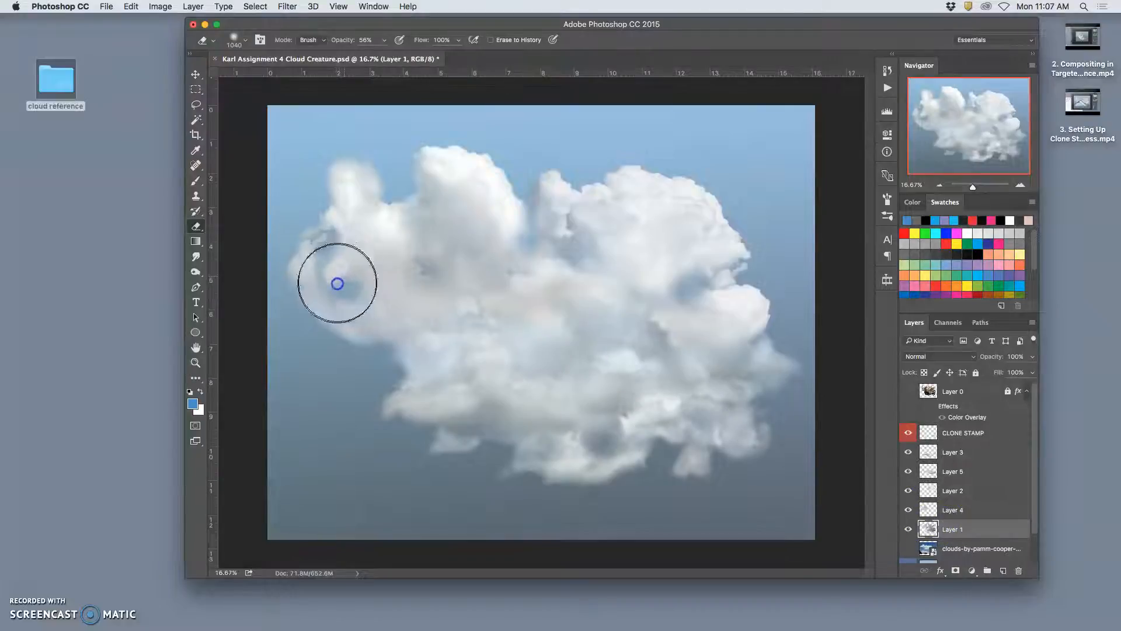
{"action": "mouse_move", "coordinate": [326, 270]}
{"action": "left_mouse_down"}
{"action": "mouse_move", "coordinate": [353, 234]}
{"action": "mouse_move", "coordinate": [370, 170]}
{"action": "mouse_move", "coordinate": [348, 175]}
{"action": "left_mouse_up"}
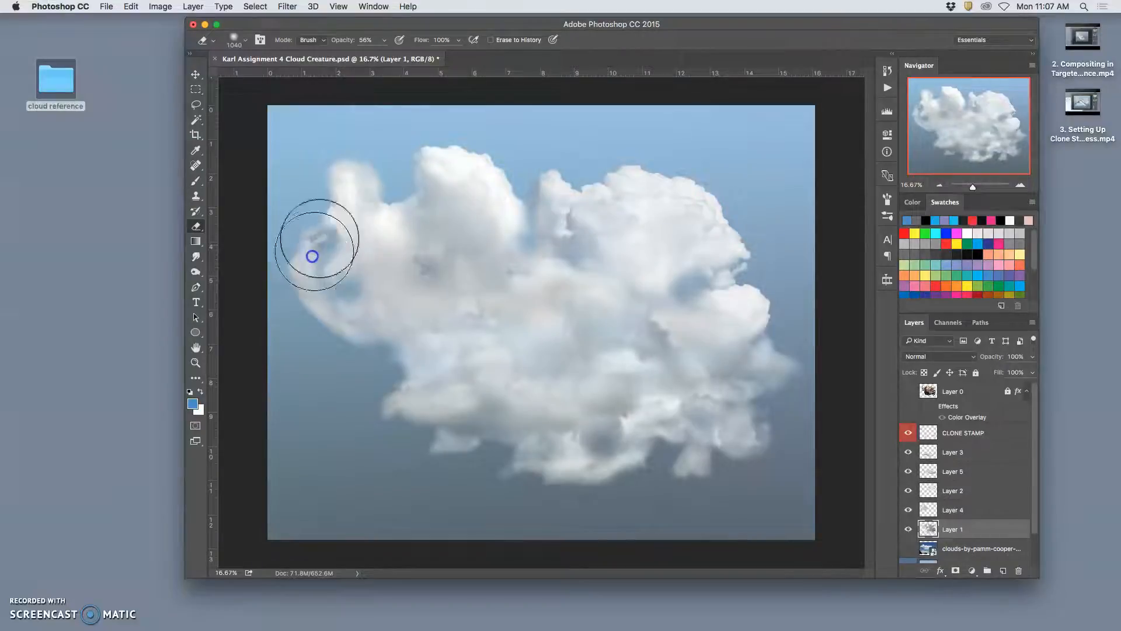
- Set the eraser opacity to 27% and erase the CLONE STAMP layer inside and above the curled wisp at the far left
{"action": "left_click", "coordinate": [950, 434]}
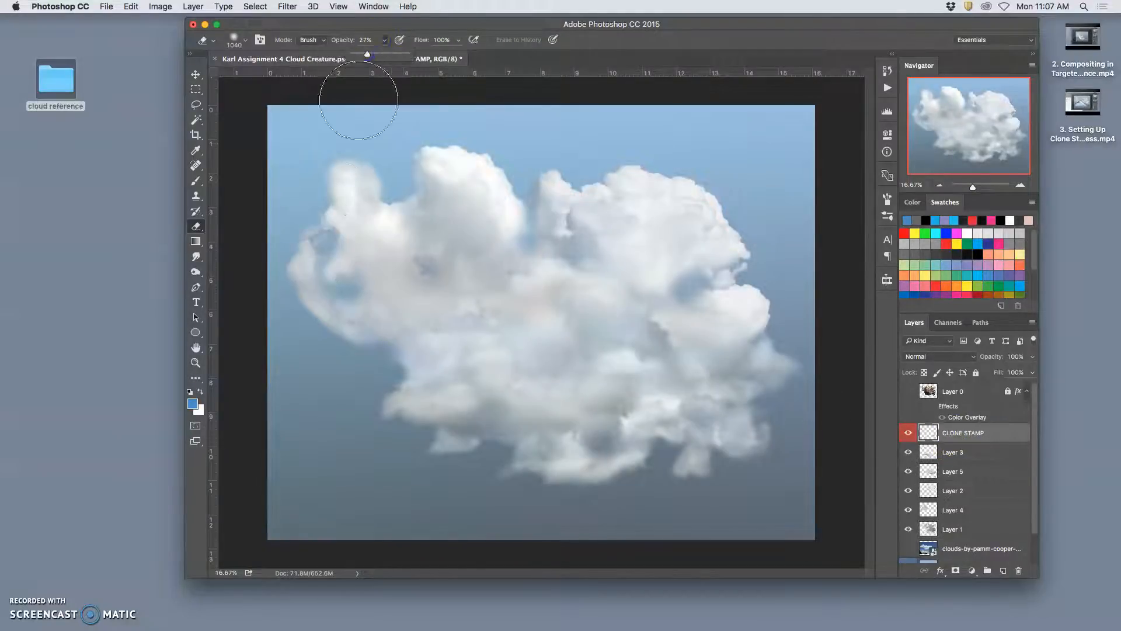
{"action": "left_click", "coordinate": [309, 240]}
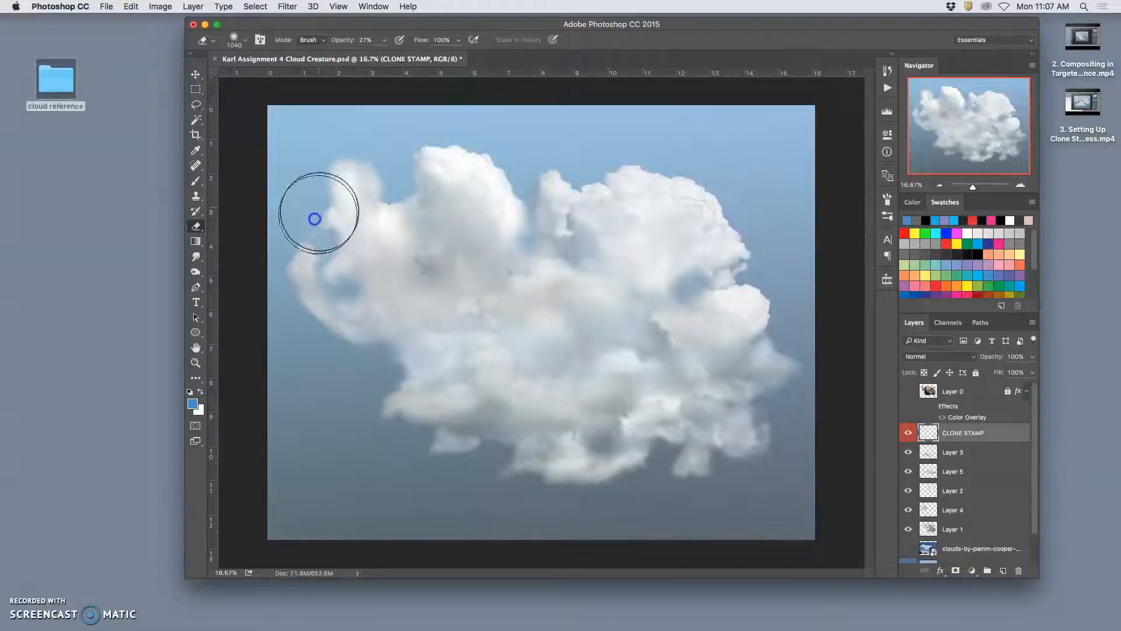
{"action": "left_click_drag", "start_coordinate": [318, 260], "coordinate": [350, 230]}
{"action": "mouse_move", "coordinate": [342, 268]}
{"action": "left_mouse_down"}
{"action": "mouse_move", "coordinate": [342, 247]}
{"action": "mouse_move", "coordinate": [349, 278]}
{"action": "left_mouse_up"}
{"action": "left_click_drag", "start_coordinate": [346, 283], "coordinate": [339, 267]}
{"action": "left_click_drag", "start_coordinate": [343, 283], "coordinate": [342, 265]}
{"action": "left_click", "coordinate": [353, 284]}
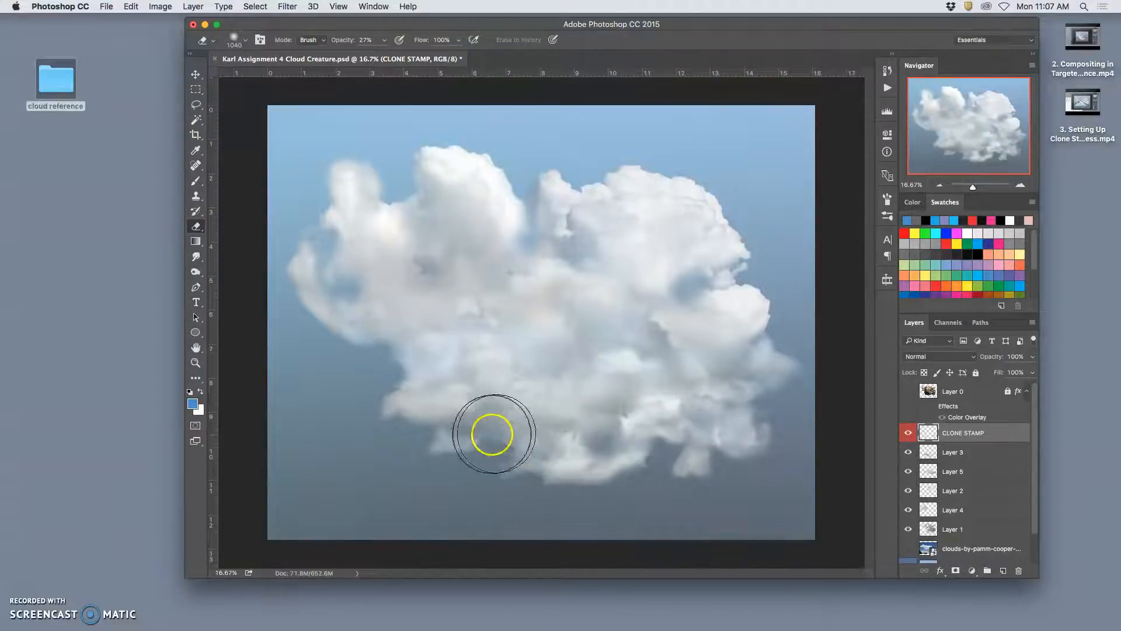
- Erase the cloud's left underside below the curled wisp, working through the CLONE STAMP layer, Layer 5 and Layer 4
{"action": "left_click_drag", "start_coordinate": [574, 450], "coordinate": [526, 447]}
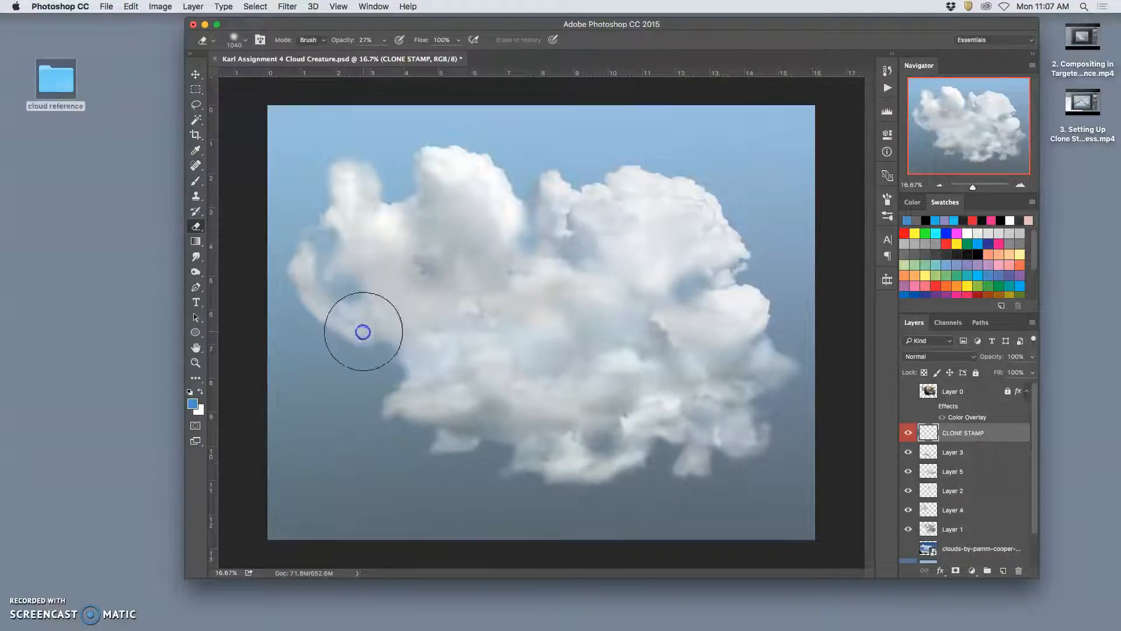
{"action": "left_click", "coordinate": [363, 330], "text": "super"}
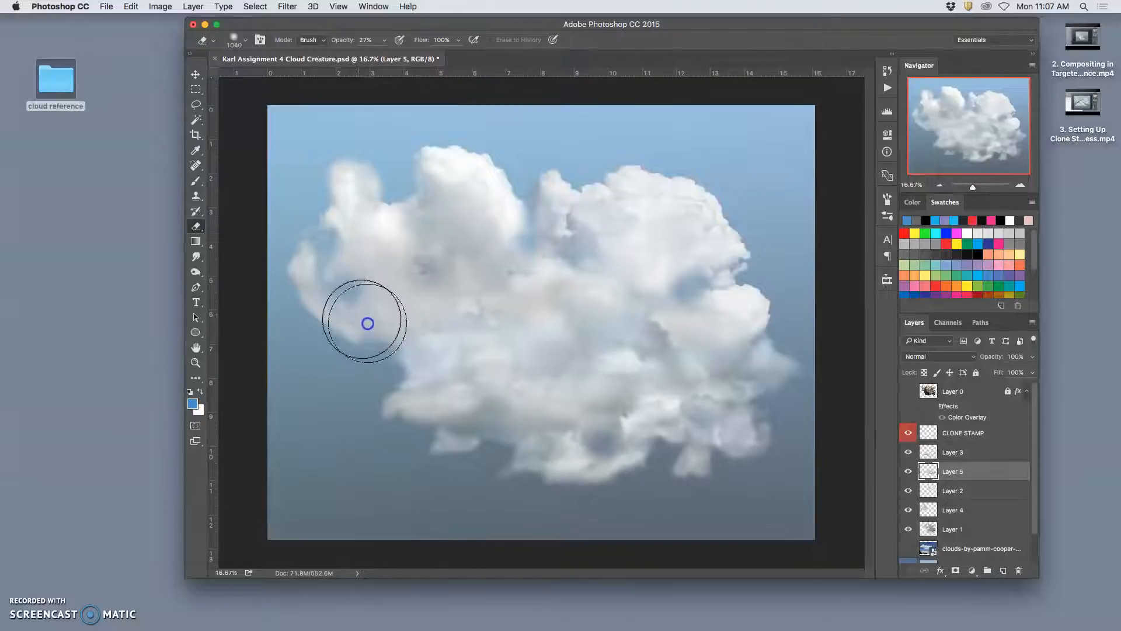
{"action": "left_click", "coordinate": [356, 315], "text": "super"}
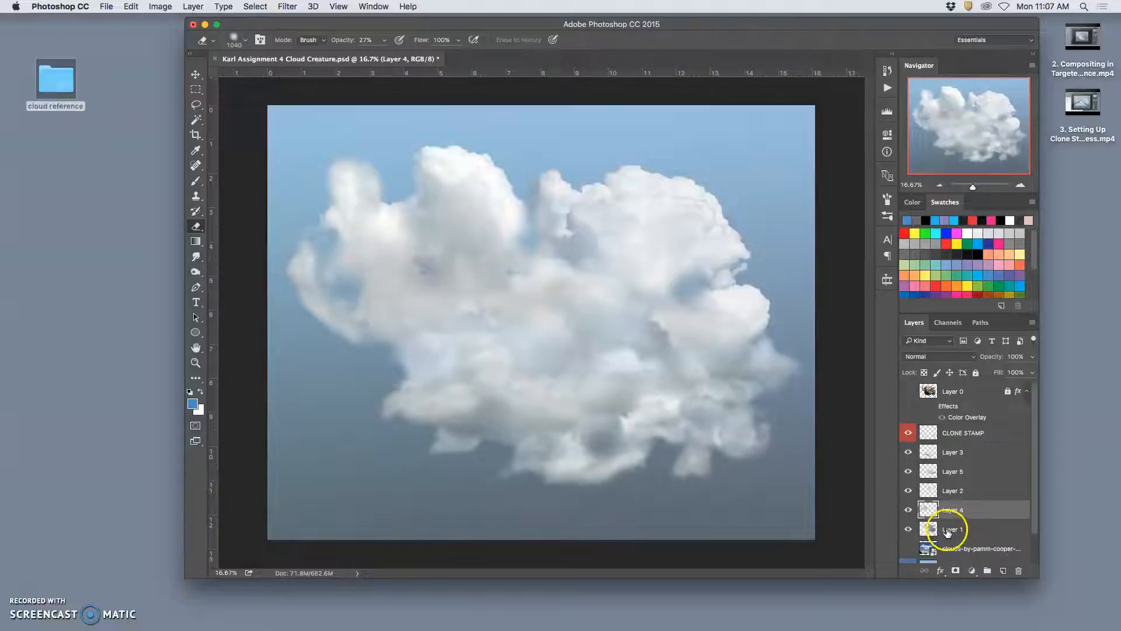
{"action": "mouse_move", "coordinate": [393, 324]}
{"action": "left_mouse_down"}
{"action": "mouse_move", "coordinate": [358, 305]}
{"action": "mouse_move", "coordinate": [409, 310]}
{"action": "left_mouse_up"}
{"action": "left_click_drag", "start_coordinate": [948, 536], "coordinate": [629, 423]}
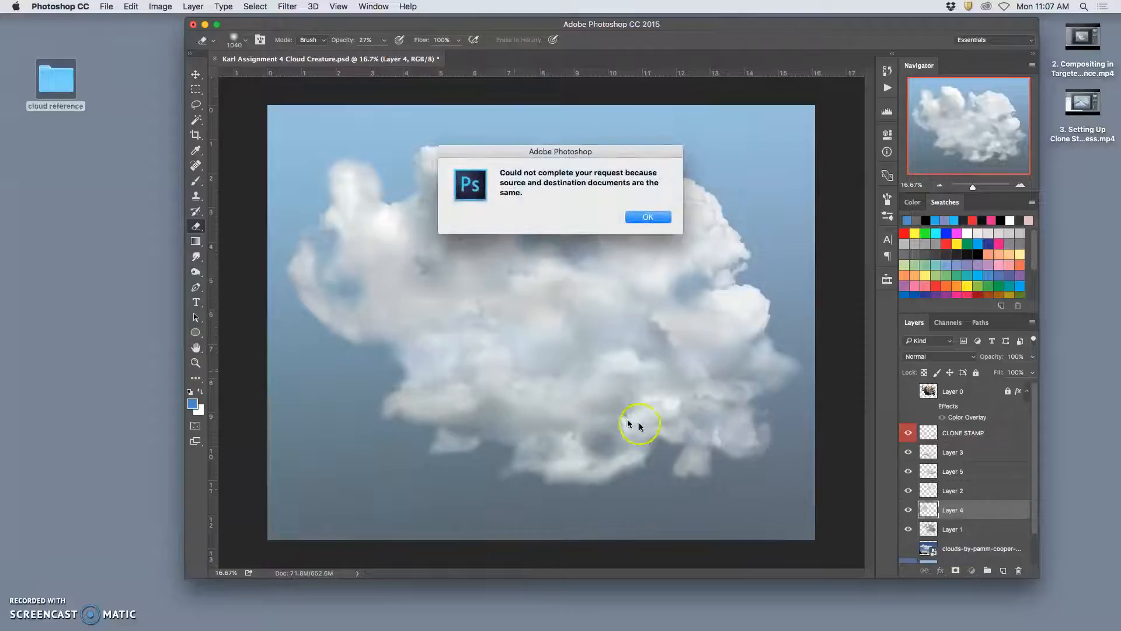
{"action": "left_click", "coordinate": [648, 216]}
{"action": "mouse_move", "coordinate": [399, 315]}
{"action": "left_mouse_down"}
{"action": "mouse_move", "coordinate": [355, 313]}
{"action": "mouse_move", "coordinate": [365, 340]}
{"action": "mouse_move", "coordinate": [359, 318]}
{"action": "left_mouse_up"}
{"action": "left_click", "coordinate": [370, 342], "text": "super"}
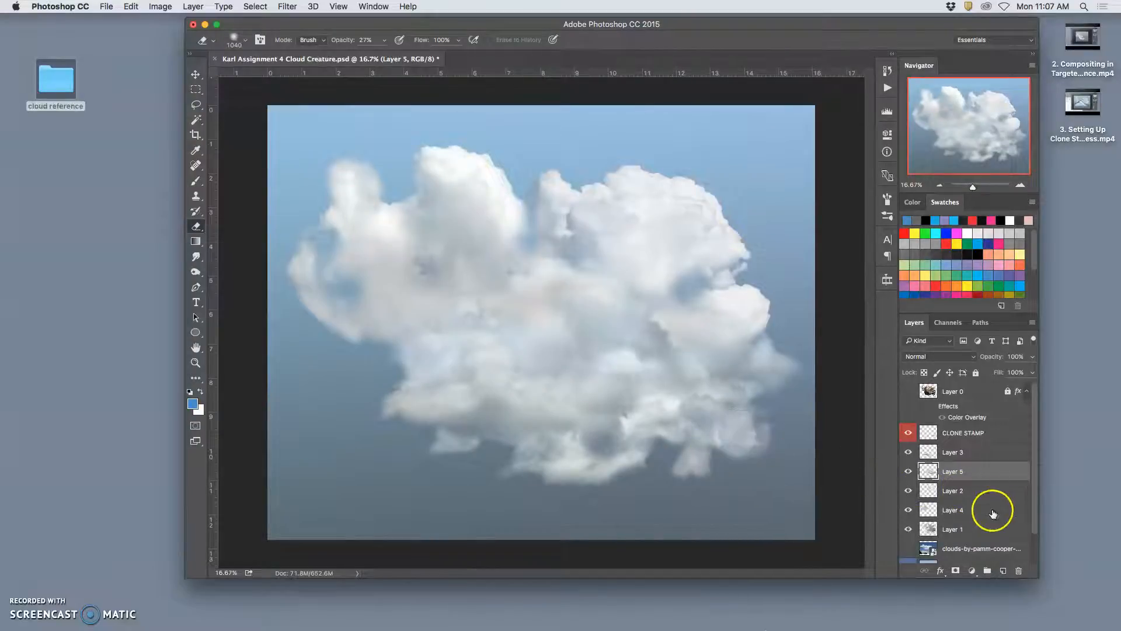
- Check Layer 5's visibility, and erase Layer 4 below the curled wisp and in the gap above it
{"action": "left_click", "coordinate": [906, 475]}
{"action": "left_click", "coordinate": [344, 328], "text": "super"}
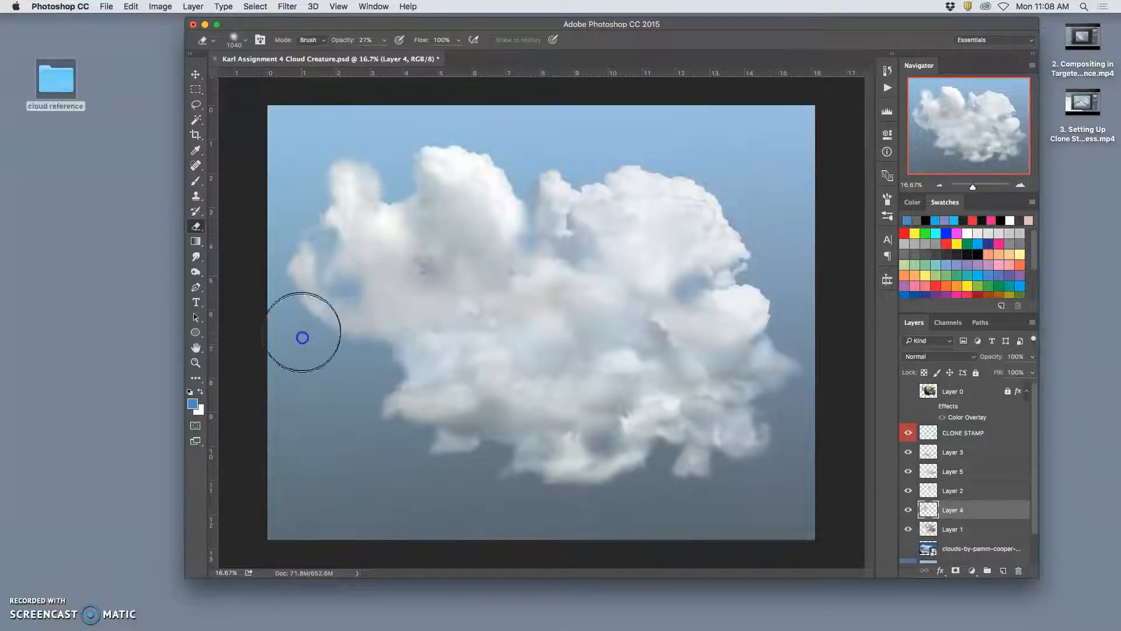
{"action": "left_click", "coordinate": [578, 459]}
{"action": "mouse_move", "coordinate": [578, 458]}
{"action": "left_mouse_down"}
{"action": "mouse_move", "coordinate": [696, 420]}
{"action": "mouse_move", "coordinate": [746, 423]}
{"action": "mouse_move", "coordinate": [740, 478]}
{"action": "mouse_move", "coordinate": [716, 459]}
{"action": "mouse_move", "coordinate": [776, 421]}
{"action": "mouse_move", "coordinate": [770, 366]}
{"action": "mouse_move", "coordinate": [732, 441]}
{"action": "left_mouse_up"}
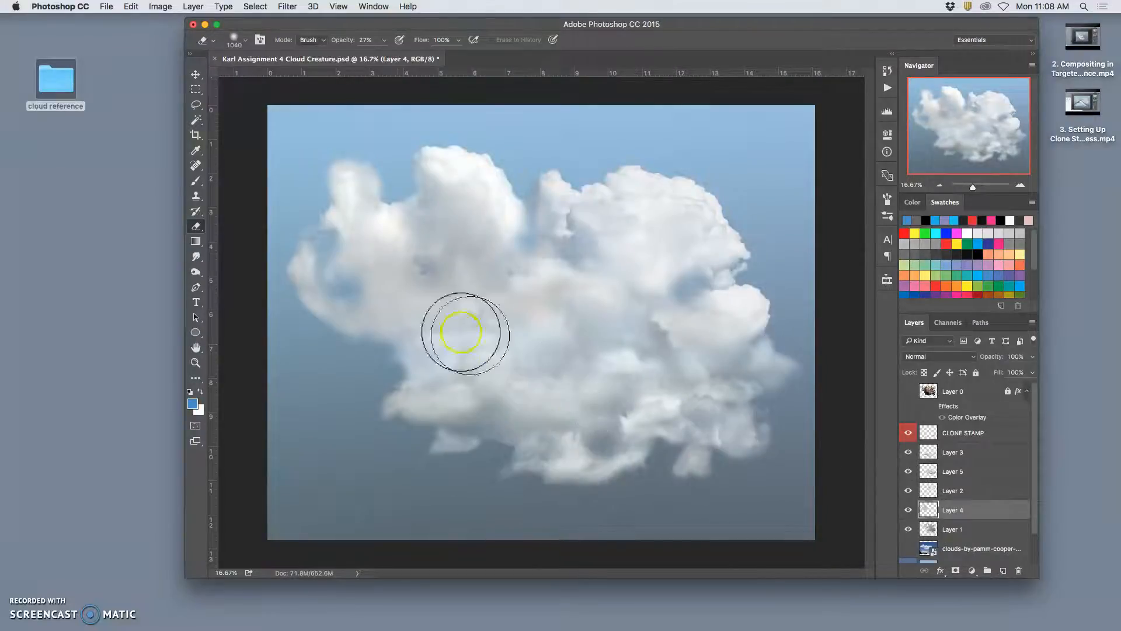
{"action": "left_click_drag", "start_coordinate": [318, 205], "coordinate": [339, 207]}
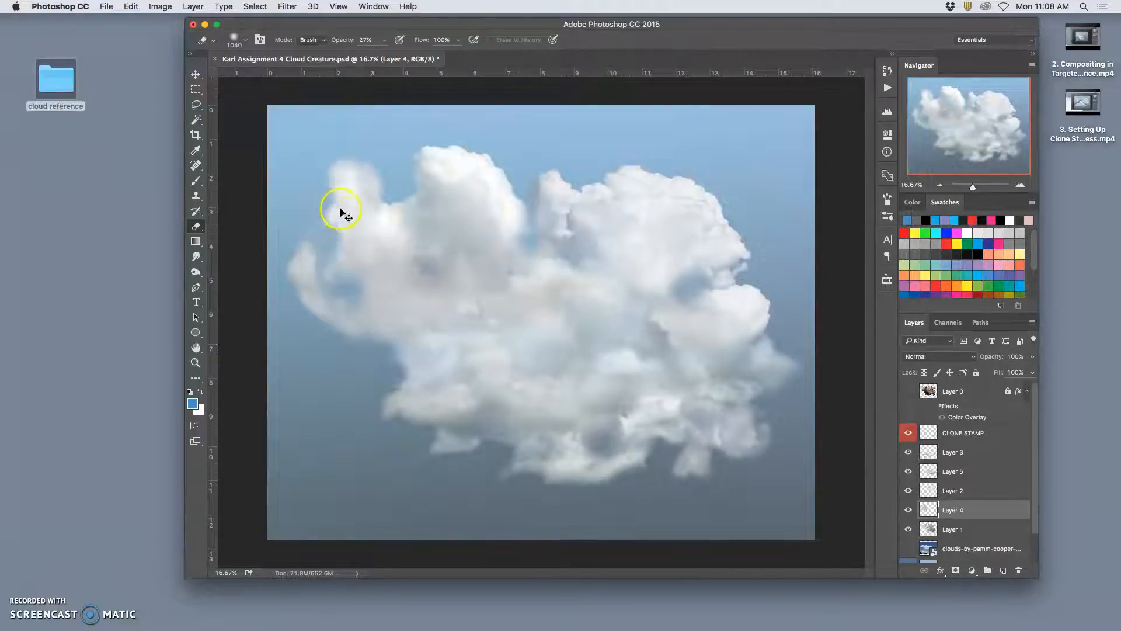
- Switch to the CLONE STAMP layer and erase the haze between the curled wisp's tip and the tall left puff
{"action": "left_click", "coordinate": [341, 210], "text": "super"}
{"action": "mouse_move", "coordinate": [321, 220]}
{"action": "left_mouse_down"}
{"action": "mouse_move", "coordinate": [320, 205]}
{"action": "mouse_move", "coordinate": [299, 228]}
{"action": "mouse_move", "coordinate": [294, 291]}
{"action": "mouse_move", "coordinate": [328, 296]}
{"action": "mouse_move", "coordinate": [318, 241]}
{"action": "left_mouse_up"}
{"action": "left_click", "coordinate": [330, 223], "text": "super"}
{"action": "left_click", "coordinate": [319, 234], "text": "super"}
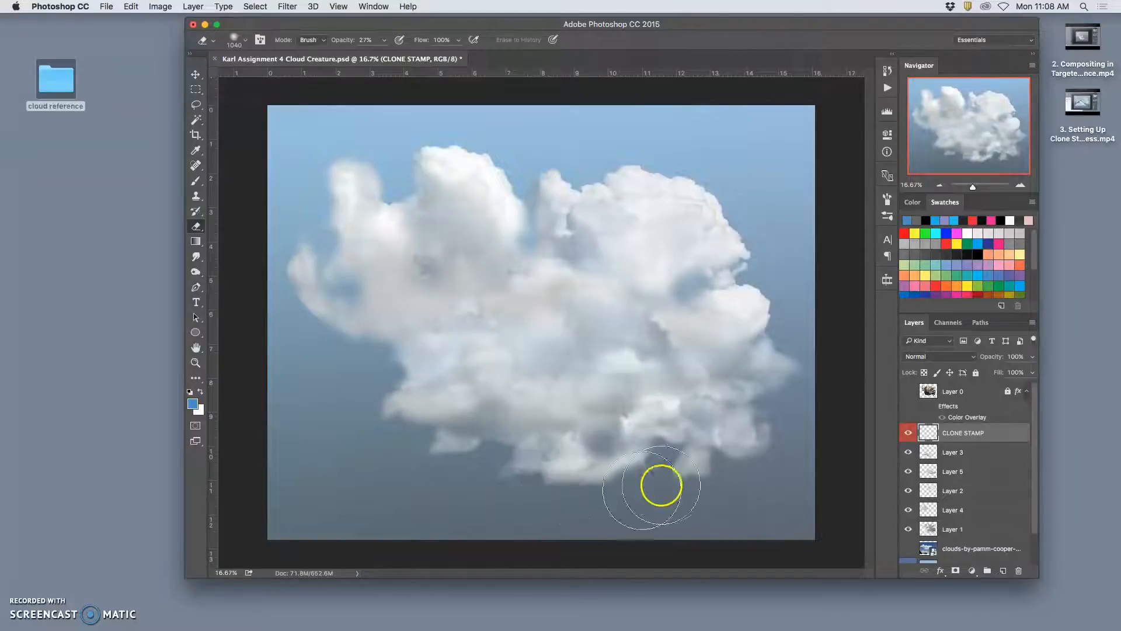
- Undo the last erase at the cloud's lower right, and soften the lower-right puffs on the CLONE STAMP layer and Layer 3
{"action": "key", "text": "super+z"}
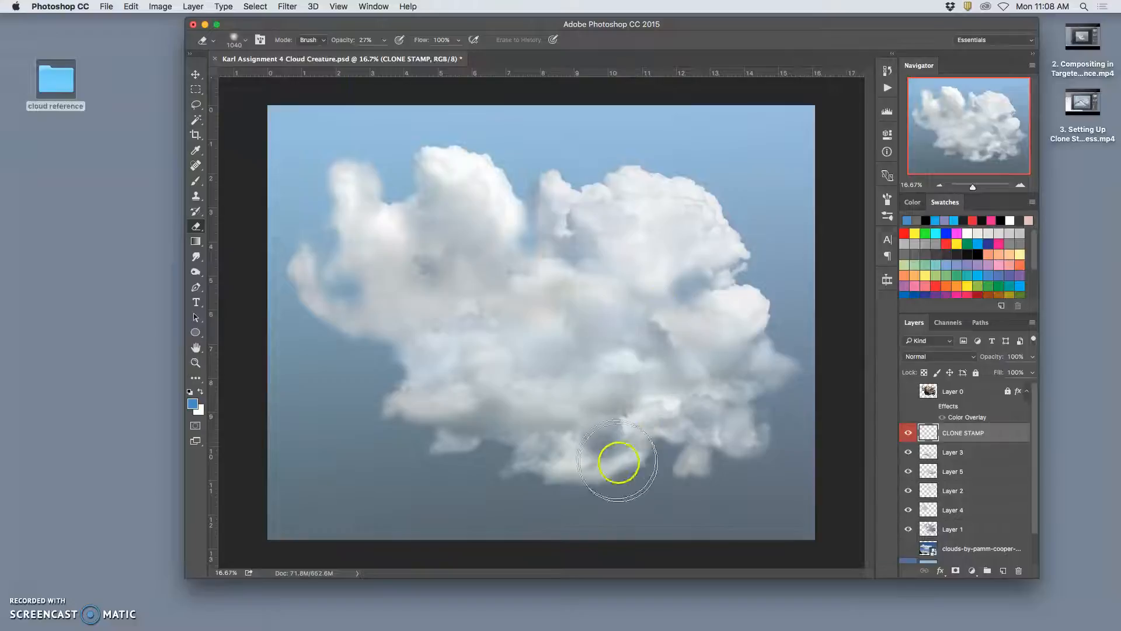
{"action": "left_click_drag", "start_coordinate": [717, 416], "coordinate": [698, 389]}
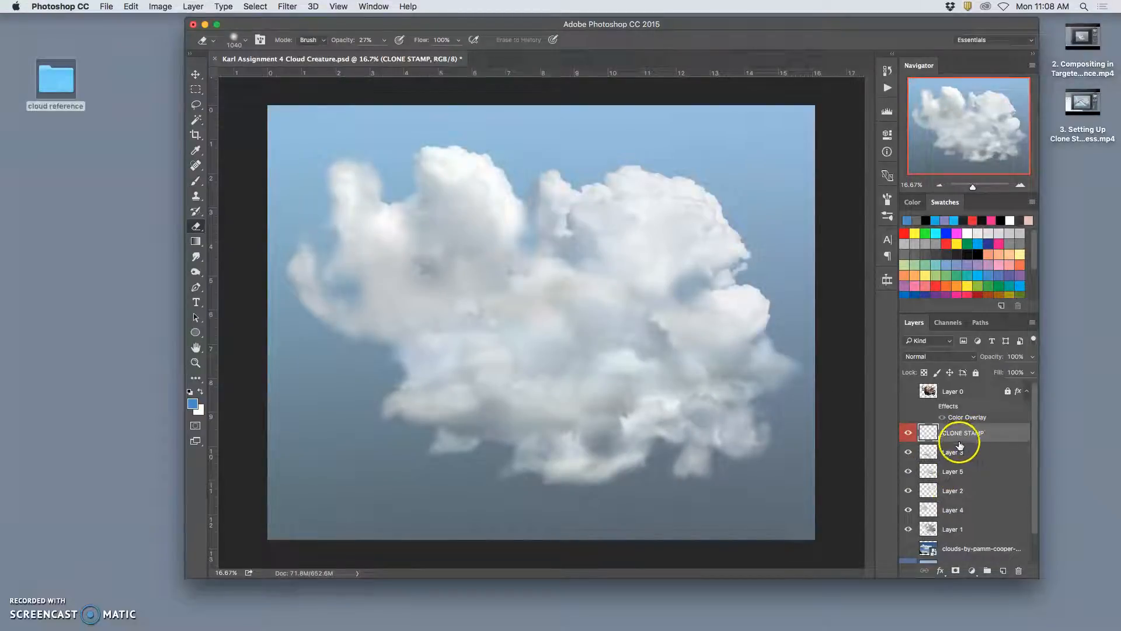
{"action": "left_click", "coordinate": [707, 397], "text": "super"}
{"action": "mouse_move", "coordinate": [704, 390]}
{"action": "left_mouse_down"}
{"action": "mouse_move", "coordinate": [685, 391]}
{"action": "mouse_move", "coordinate": [743, 406]}
{"action": "mouse_move", "coordinate": [696, 391]}
{"action": "mouse_move", "coordinate": [724, 403]}
{"action": "left_mouse_up"}
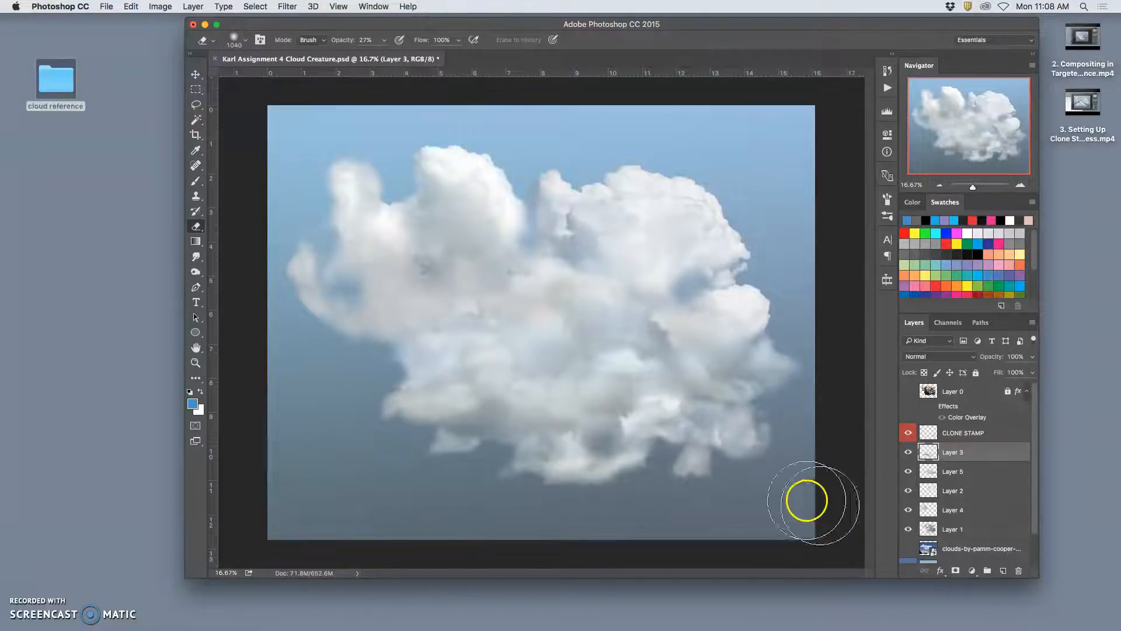
- On the CLONE STAMP layer, sample the large upper-right puff with the Clone Stamp and paint its texture over the lower-right area
{"action": "left_click", "coordinate": [969, 433]}
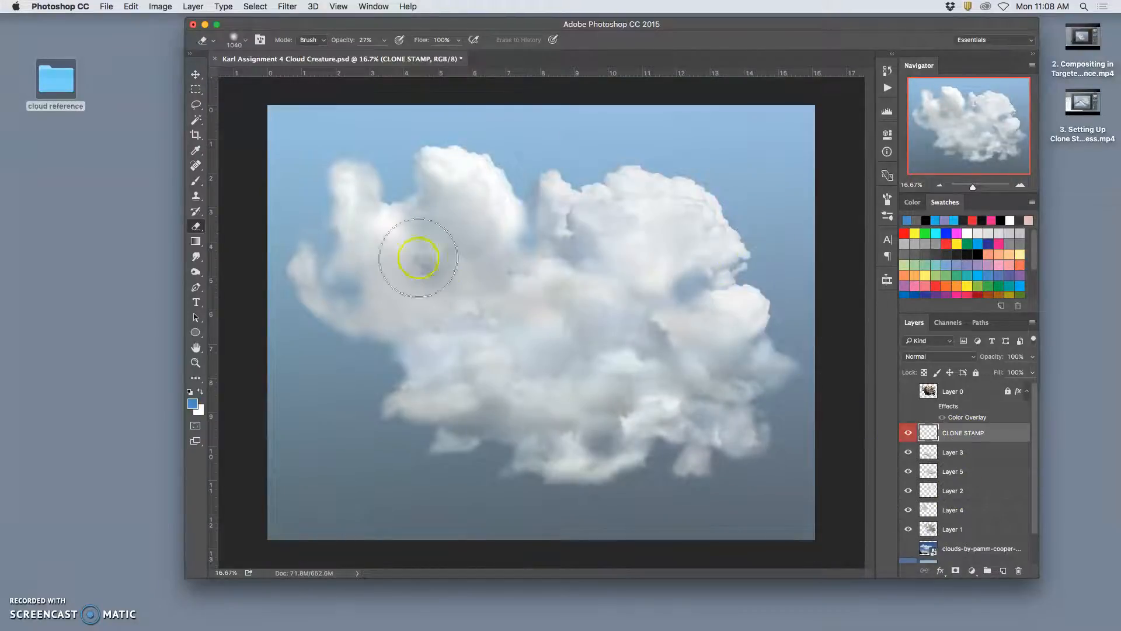
{"action": "left_click", "coordinate": [203, 198]}
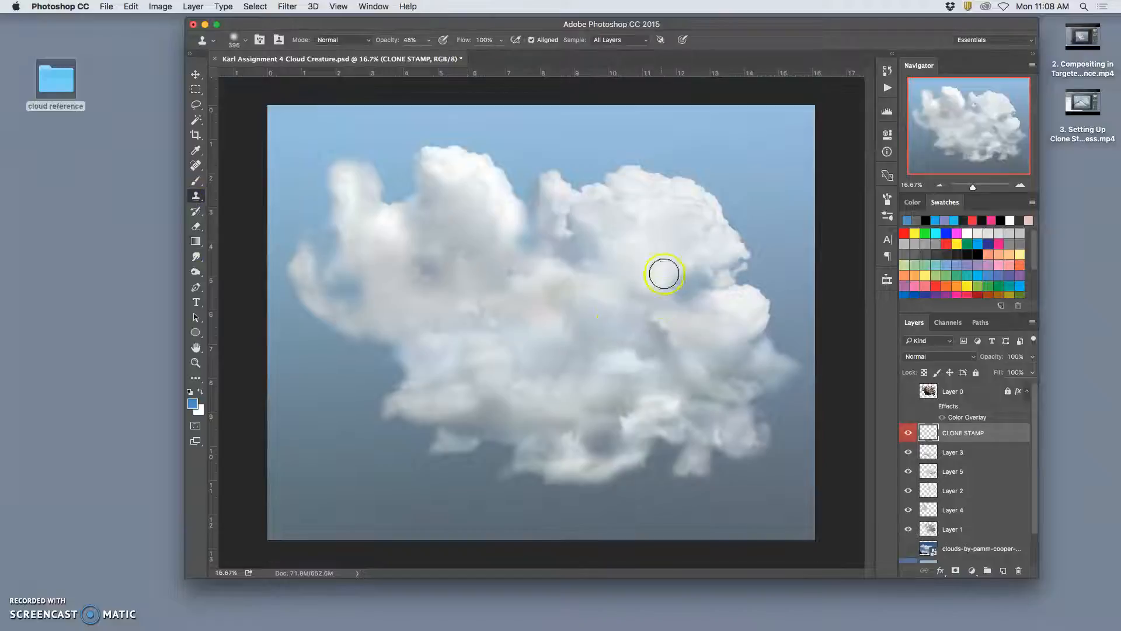
{"action": "left_click", "coordinate": [632, 220], "text": "alt"}
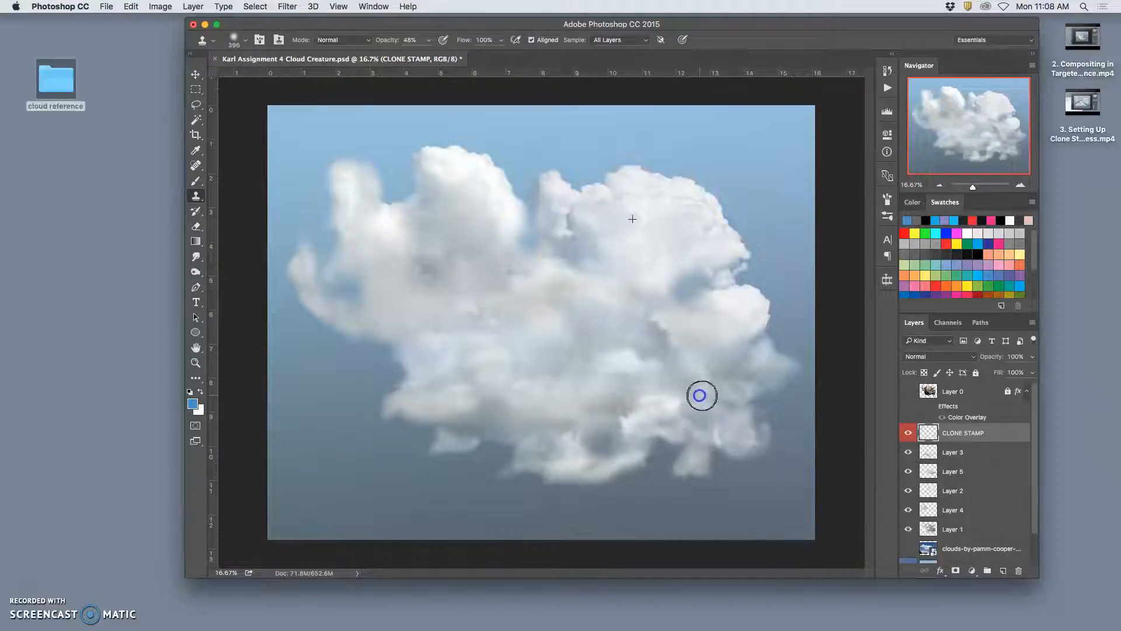
{"action": "mouse_move", "coordinate": [728, 405]}
{"action": "left_mouse_down"}
{"action": "mouse_move", "coordinate": [663, 439]}
{"action": "mouse_move", "coordinate": [727, 472]}
{"action": "mouse_move", "coordinate": [731, 504]}
{"action": "mouse_move", "coordinate": [795, 383]}
{"action": "mouse_move", "coordinate": [710, 414]}
{"action": "mouse_move", "coordinate": [720, 437]}
{"action": "mouse_move", "coordinate": [716, 427]}
{"action": "mouse_move", "coordinate": [560, 456]}
{"action": "mouse_move", "coordinate": [775, 405]}
{"action": "mouse_move", "coordinate": [729, 485]}
{"action": "mouse_move", "coordinate": [612, 494]}
{"action": "mouse_move", "coordinate": [600, 450]}
{"action": "mouse_move", "coordinate": [624, 434]}
{"action": "mouse_move", "coordinate": [641, 241]}
{"action": "mouse_move", "coordinate": [638, 441]}
{"action": "mouse_move", "coordinate": [618, 437]}
{"action": "mouse_move", "coordinate": [720, 436]}
{"action": "mouse_move", "coordinate": [629, 516]}
{"action": "mouse_move", "coordinate": [564, 548]}
{"action": "mouse_move", "coordinate": [602, 480]}
{"action": "mouse_move", "coordinate": [634, 366]}
{"action": "left_mouse_up"}
- Resample bright cloud from the upper-right puff and the cloud's middle, and clone it along the lower-right underside
{"action": "left_click", "coordinate": [642, 198], "text": "alt"}
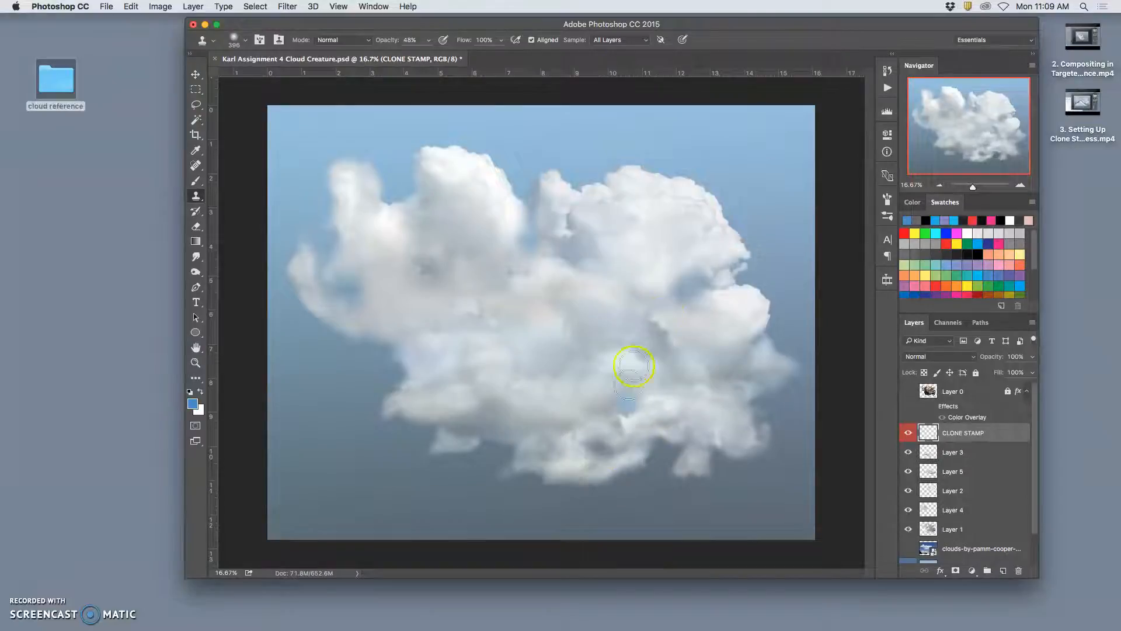
{"action": "mouse_move", "coordinate": [589, 445]}
{"action": "left_mouse_down"}
{"action": "mouse_move", "coordinate": [663, 422]}
{"action": "mouse_move", "coordinate": [613, 337]}
{"action": "mouse_move", "coordinate": [582, 417]}
{"action": "mouse_move", "coordinate": [587, 443]}
{"action": "mouse_move", "coordinate": [674, 419]}
{"action": "mouse_move", "coordinate": [645, 422]}
{"action": "mouse_move", "coordinate": [695, 432]}
{"action": "left_mouse_up"}
{"action": "left_click", "coordinate": [617, 302], "text": "alt"}
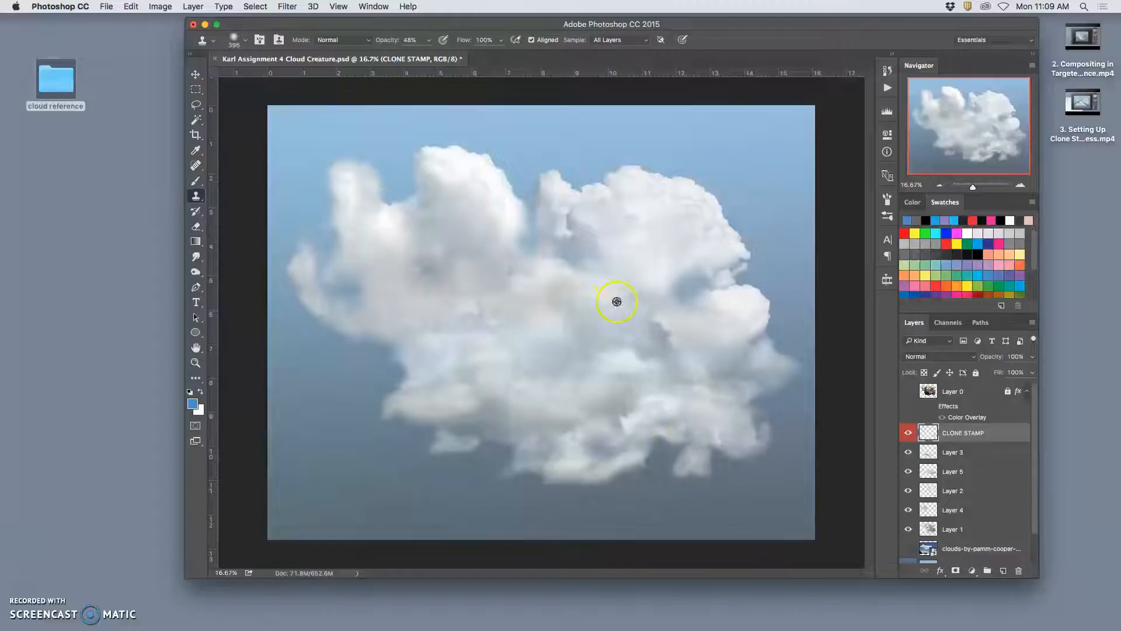
{"action": "left_click_drag", "start_coordinate": [592, 444], "coordinate": [597, 442]}
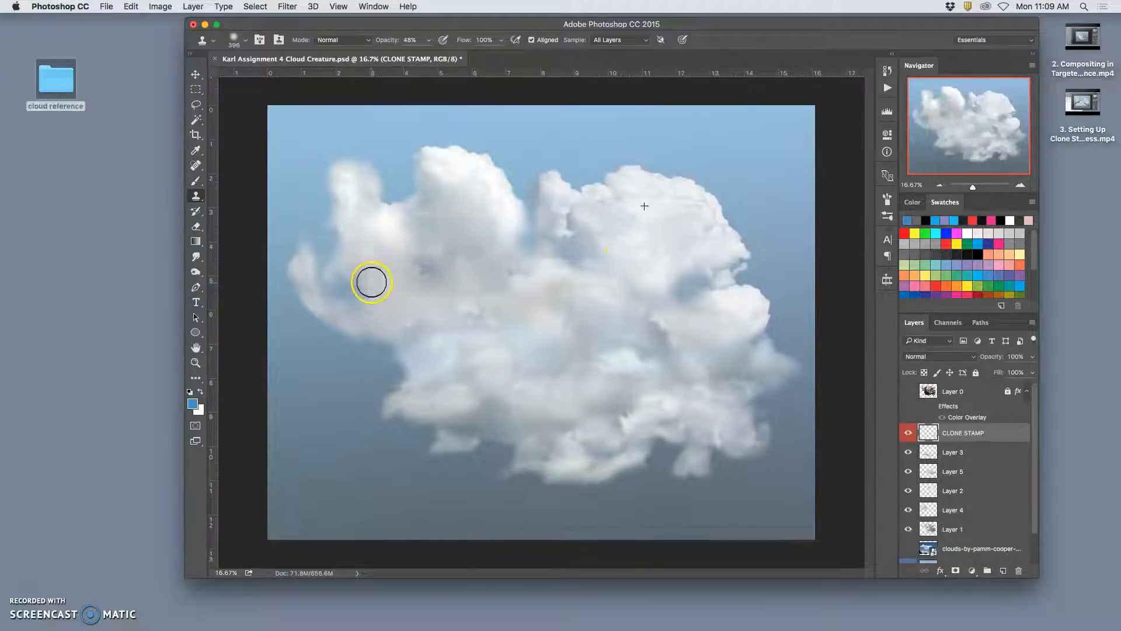
- Clone puffy texture onto the left body beside the curled wisp, redoing one stroke, and over the lower-middle seam
{"action": "left_click_drag", "start_coordinate": [372, 283], "coordinate": [398, 292]}
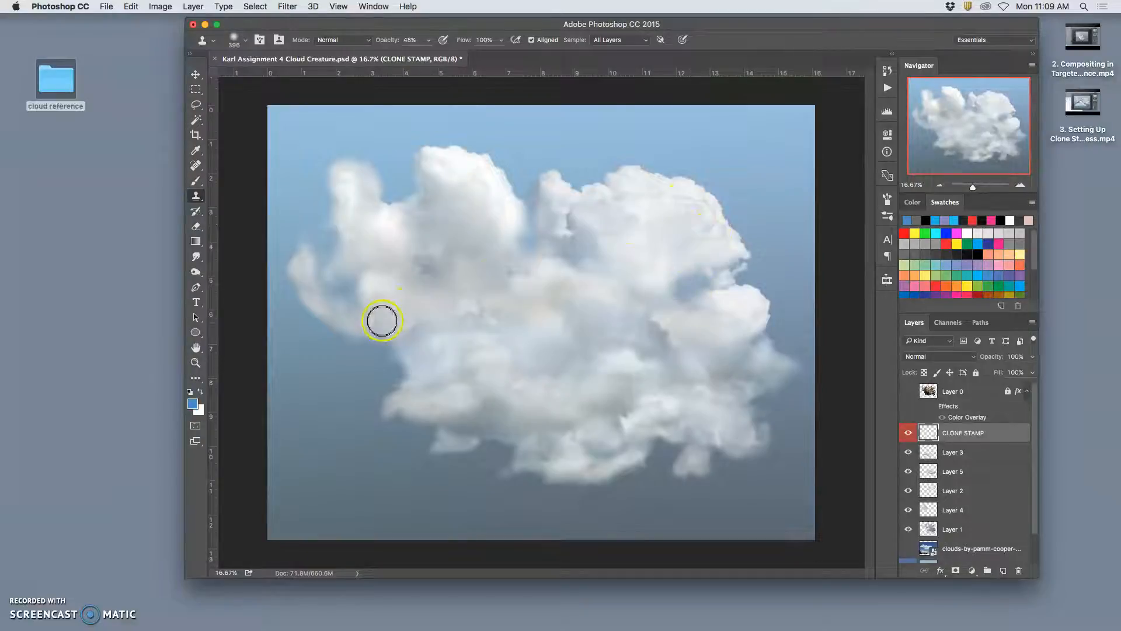
{"action": "left_click", "coordinate": [378, 319]}
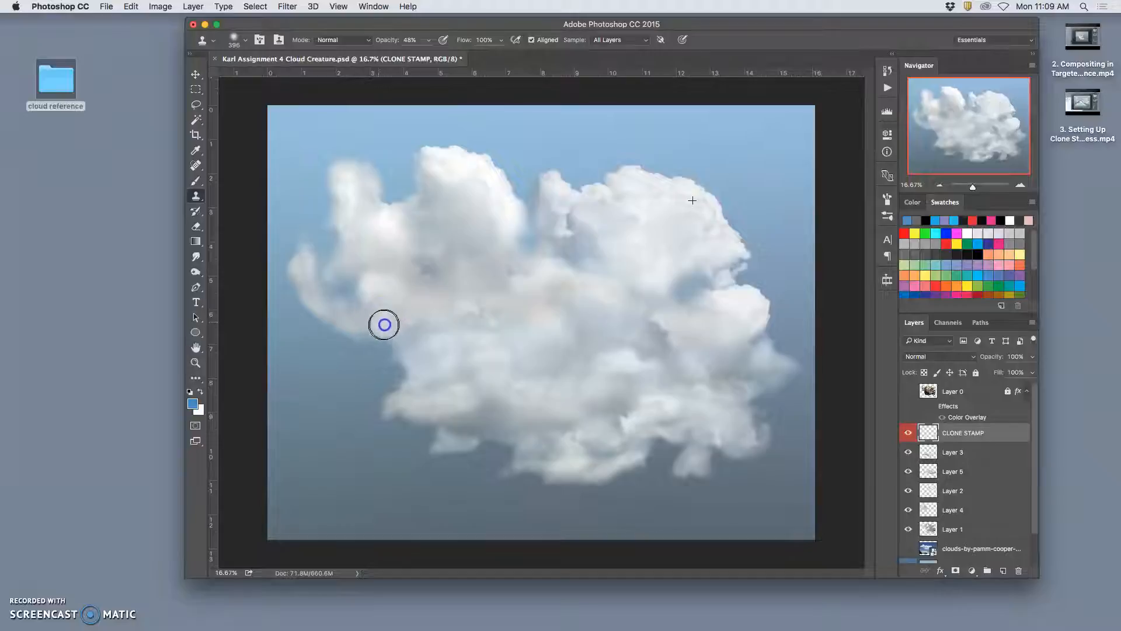
{"action": "key", "text": "super+z"}
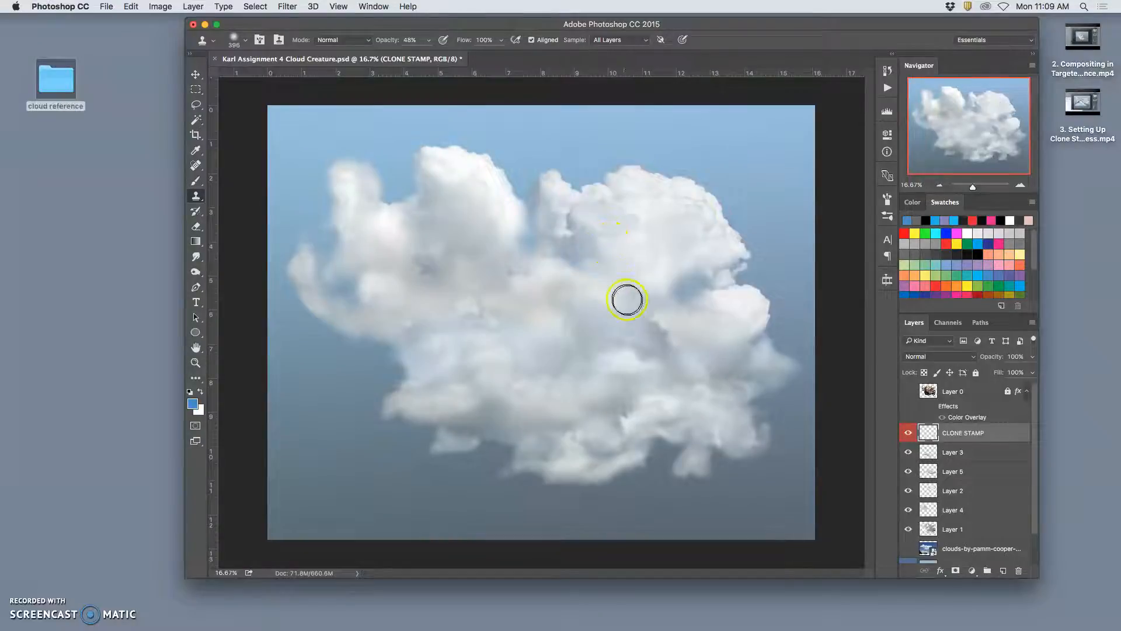
{"action": "left_click", "coordinate": [377, 330]}
{"action": "mouse_move", "coordinate": [400, 327]}
{"action": "left_mouse_down"}
{"action": "mouse_move", "coordinate": [415, 323]}
{"action": "mouse_move", "coordinate": [406, 321]}
{"action": "left_mouse_up"}
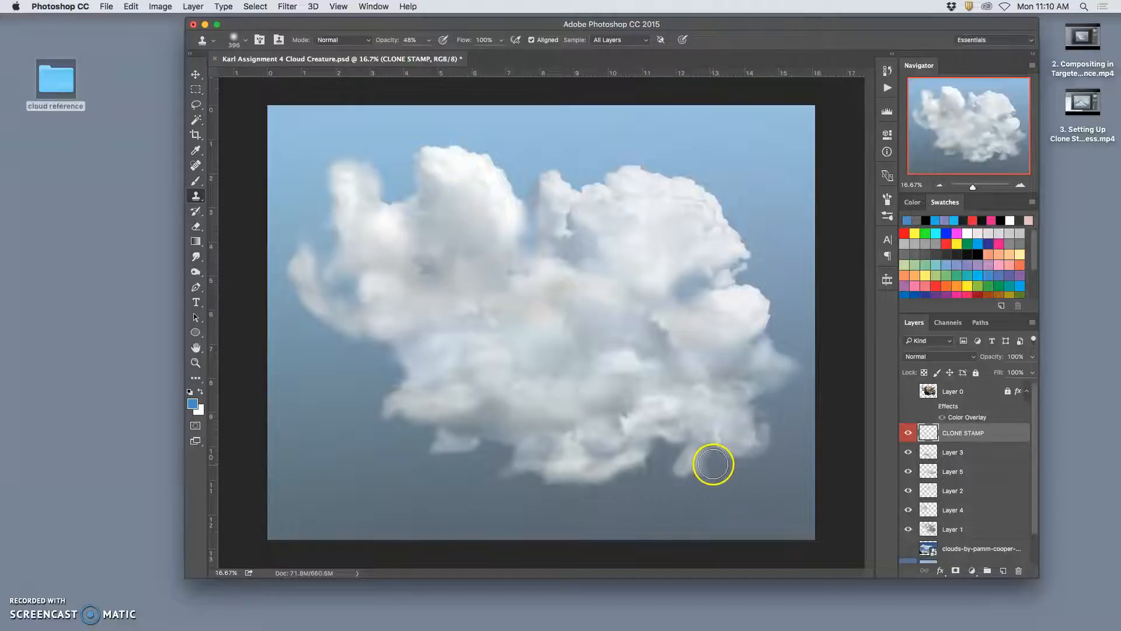
{"action": "mouse_move", "coordinate": [608, 413]}
{"action": "left_mouse_down"}
{"action": "mouse_move", "coordinate": [620, 411]}
{"action": "mouse_move", "coordinate": [614, 403]}
{"action": "left_mouse_up"}
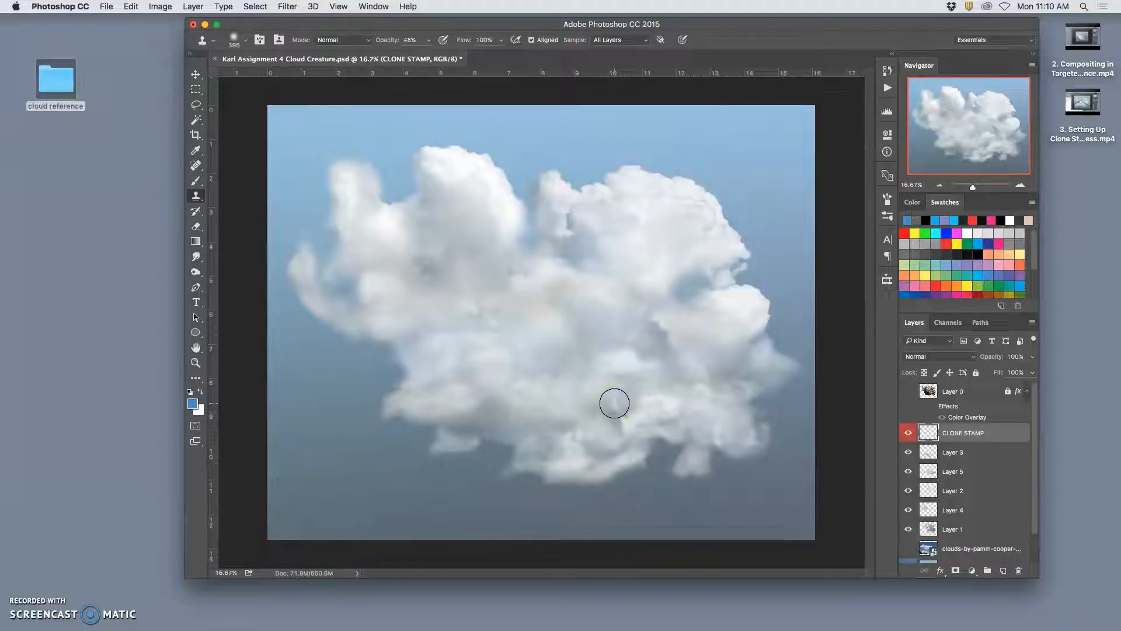
- Smudge the edges of the small puff hanging below the cloud's lower right at 30% strength
{"action": "mouse_move", "coordinate": [783, 468]}
{"action": "left_mouse_down"}
{"action": "mouse_move", "coordinate": [706, 471]}
{"action": "mouse_move", "coordinate": [753, 481]}
{"action": "mouse_move", "coordinate": [648, 483]}
{"action": "mouse_move", "coordinate": [539, 441]}
{"action": "mouse_move", "coordinate": [755, 440]}
{"action": "mouse_move", "coordinate": [751, 488]}
{"action": "mouse_move", "coordinate": [781, 533]}
{"action": "mouse_move", "coordinate": [818, 335]}
{"action": "mouse_move", "coordinate": [763, 132]}
{"action": "mouse_move", "coordinate": [471, 112]}
{"action": "mouse_move", "coordinate": [303, 231]}
{"action": "mouse_move", "coordinate": [458, 481]}
{"action": "mouse_move", "coordinate": [476, 489]}
{"action": "mouse_move", "coordinate": [498, 450]}
{"action": "mouse_move", "coordinate": [704, 458]}
{"action": "mouse_move", "coordinate": [663, 455]}
{"action": "mouse_move", "coordinate": [671, 445]}
{"action": "mouse_move", "coordinate": [555, 483]}
{"action": "mouse_move", "coordinate": [158, 270]}
{"action": "left_mouse_up"}
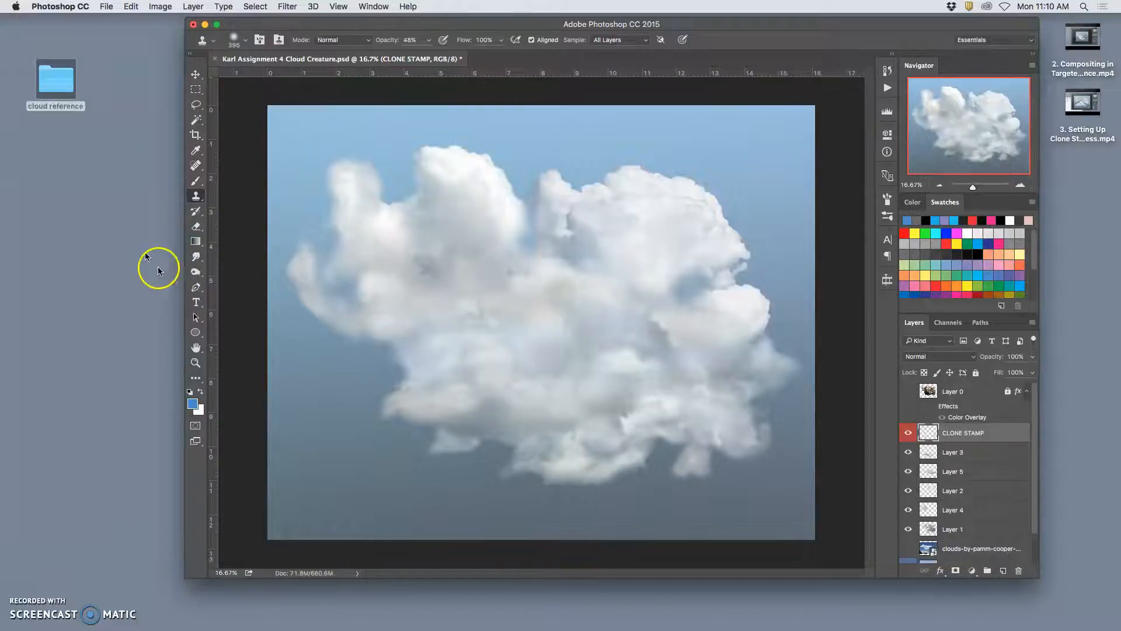
{"action": "left_click", "coordinate": [196, 257]}
{"action": "left_click_drag", "start_coordinate": [714, 474], "coordinate": [698, 464]}
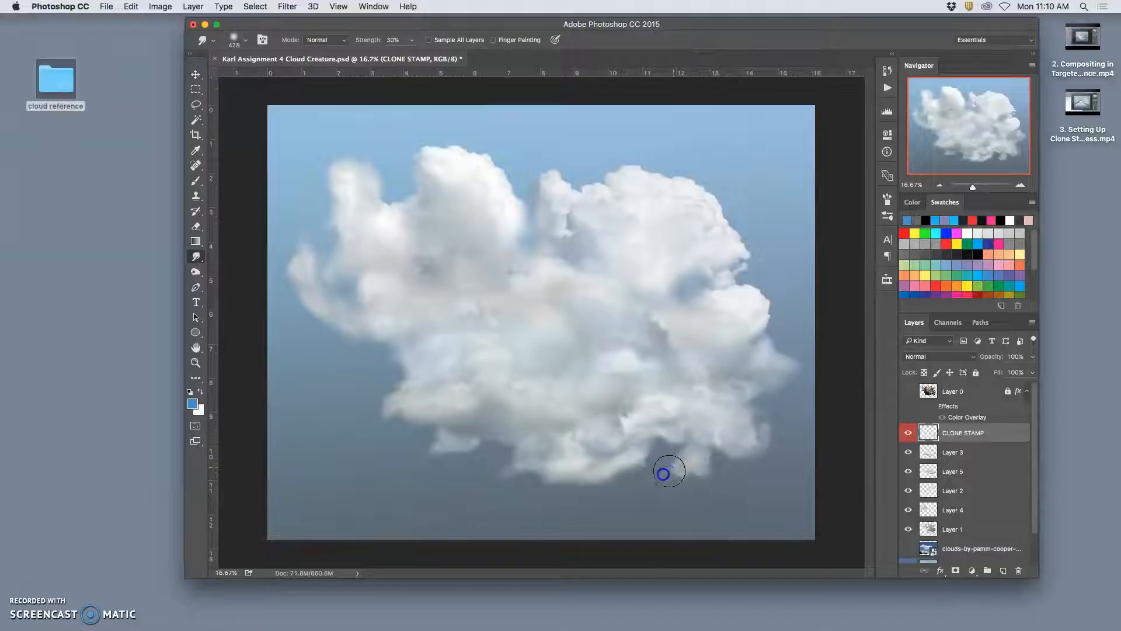
{"action": "mouse_move", "coordinate": [664, 472]}
{"action": "left_mouse_down"}
{"action": "mouse_move", "coordinate": [612, 498]}
{"action": "mouse_move", "coordinate": [684, 470]}
{"action": "mouse_move", "coordinate": [635, 480]}
{"action": "mouse_move", "coordinate": [469, 438]}
{"action": "mouse_move", "coordinate": [255, 309]}
{"action": "left_mouse_up"}
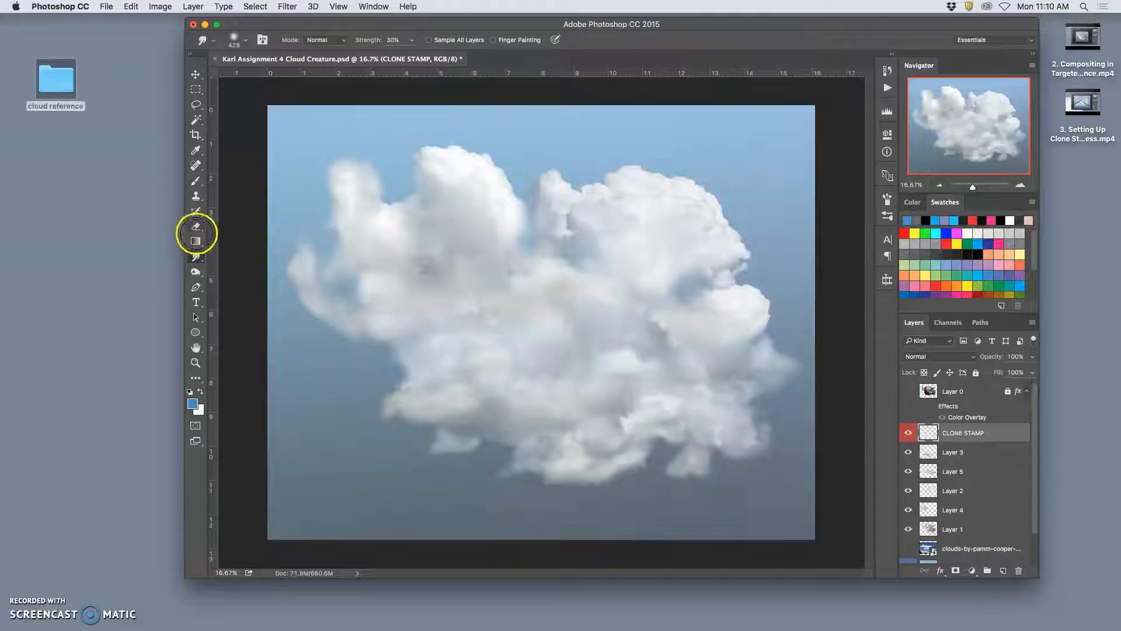
- Clone sampled cloud texture onto the small lower-right puff to widen it and join it to the cloud's underside
{"action": "left_click", "coordinate": [196, 196]}
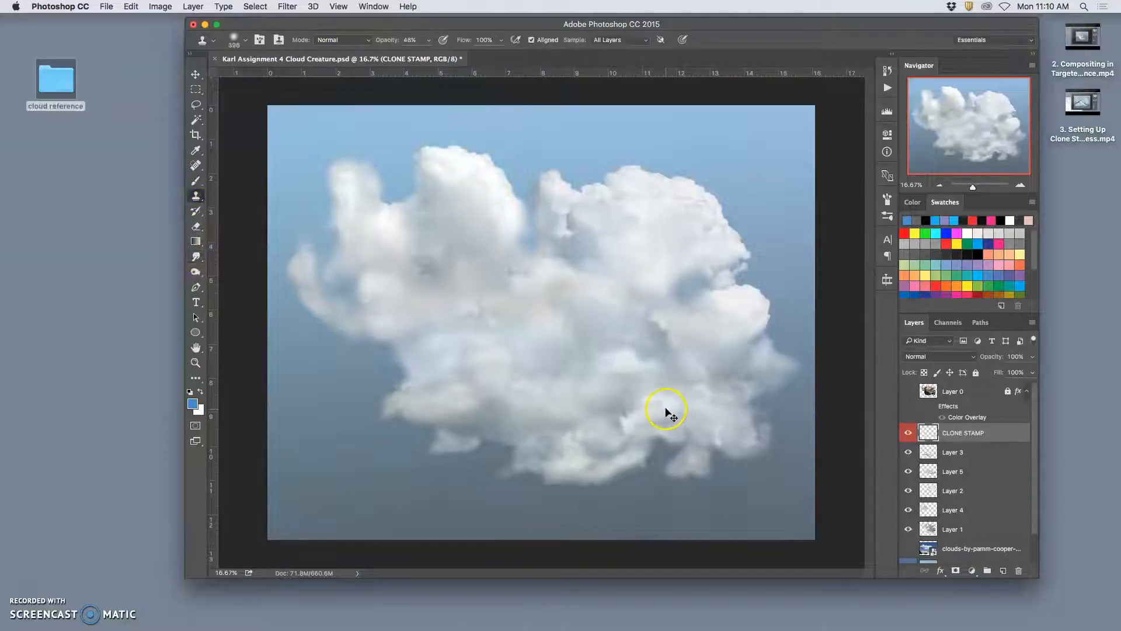
{"action": "left_click_drag", "start_coordinate": [679, 452], "coordinate": [665, 457]}
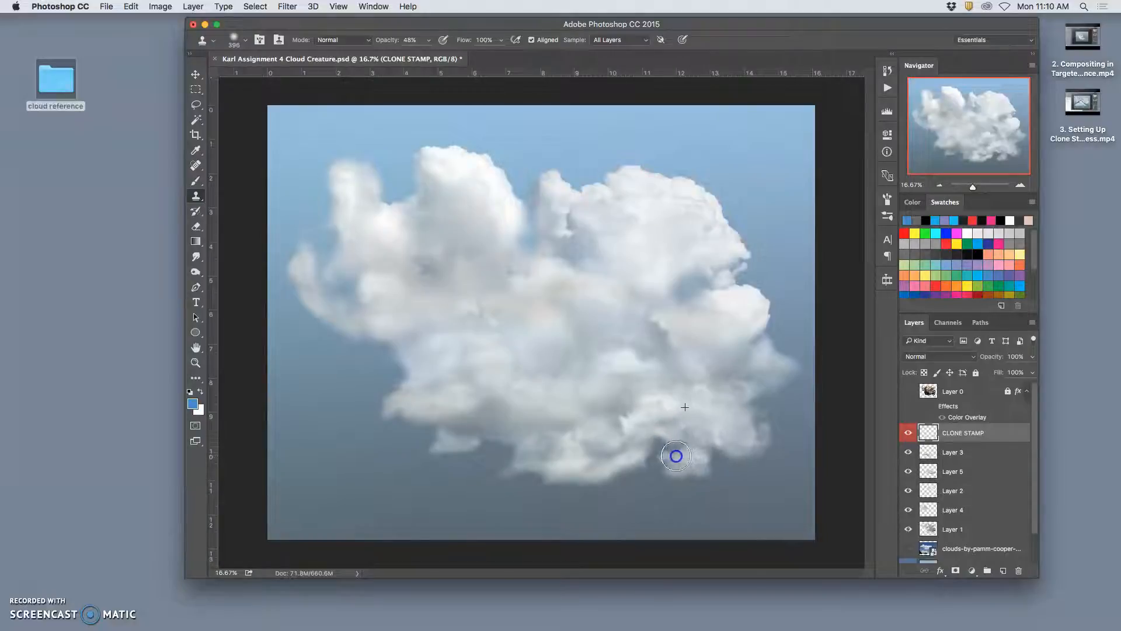
{"action": "mouse_move", "coordinate": [724, 464]}
{"action": "left_mouse_down"}
{"action": "mouse_move", "coordinate": [638, 453]}
{"action": "mouse_move", "coordinate": [726, 441]}
{"action": "left_mouse_up"}
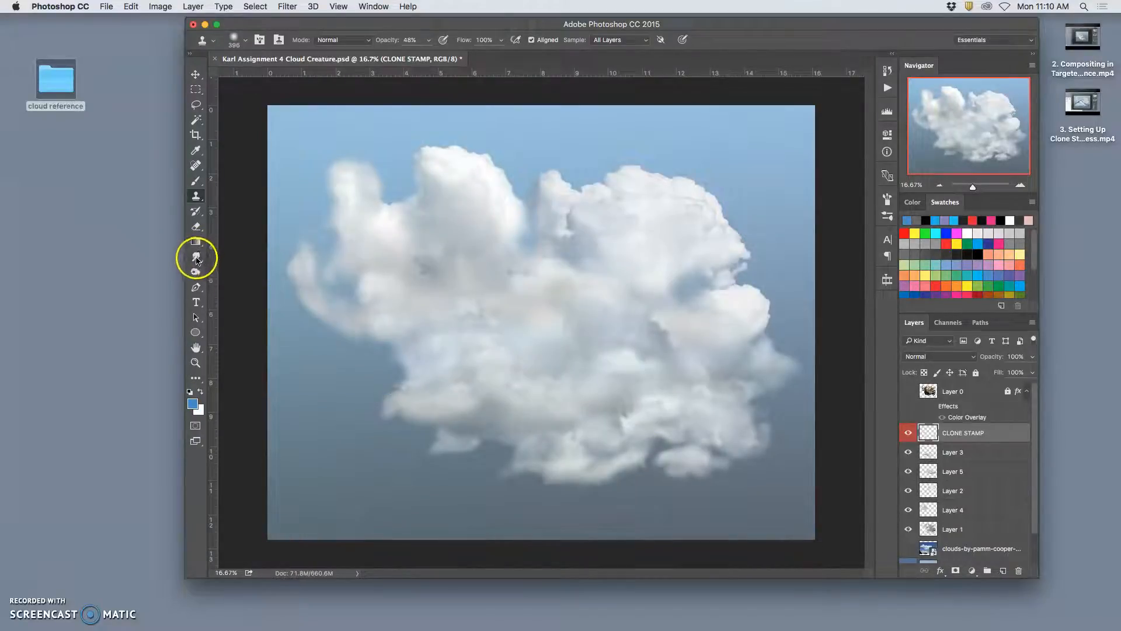
{"action": "left_click_drag", "start_coordinate": [735, 471], "coordinate": [710, 468]}
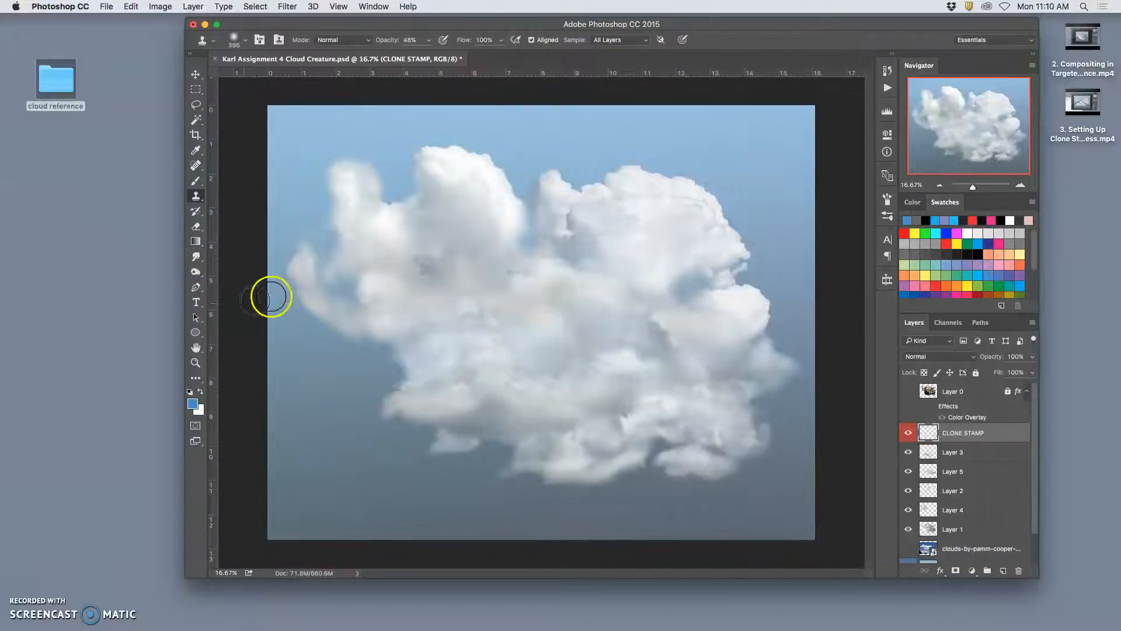
- Clone more cloud onto the small puff below the cloud's lower left, and soften the cloned puffs with the Eraser at 27% opacity
{"action": "mouse_move", "coordinate": [418, 426]}
{"action": "left_mouse_down"}
{"action": "mouse_move", "coordinate": [463, 451]}
{"action": "mouse_move", "coordinate": [413, 445]}
{"action": "left_mouse_up"}
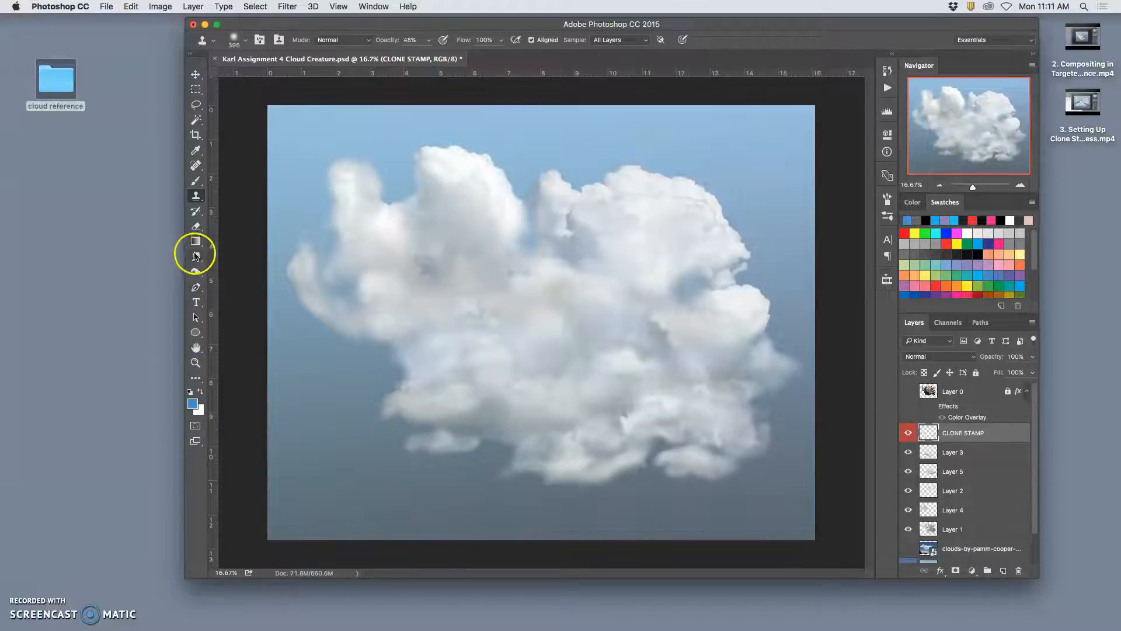
{"action": "left_click", "coordinate": [197, 227]}
{"action": "mouse_move", "coordinate": [400, 447]}
{"action": "left_mouse_down"}
{"action": "mouse_move", "coordinate": [511, 449]}
{"action": "mouse_move", "coordinate": [458, 446]}
{"action": "mouse_move", "coordinate": [570, 474]}
{"action": "mouse_move", "coordinate": [459, 462]}
{"action": "mouse_move", "coordinate": [443, 442]}
{"action": "mouse_move", "coordinate": [482, 447]}
{"action": "left_mouse_up"}
{"action": "mouse_move", "coordinate": [711, 463]}
{"action": "left_mouse_down"}
{"action": "mouse_move", "coordinate": [733, 476]}
{"action": "mouse_move", "coordinate": [728, 490]}
{"action": "mouse_move", "coordinate": [695, 471]}
{"action": "mouse_move", "coordinate": [664, 474]}
{"action": "mouse_move", "coordinate": [681, 430]}
{"action": "mouse_move", "coordinate": [681, 442]}
{"action": "mouse_move", "coordinate": [717, 444]}
{"action": "left_mouse_up"}
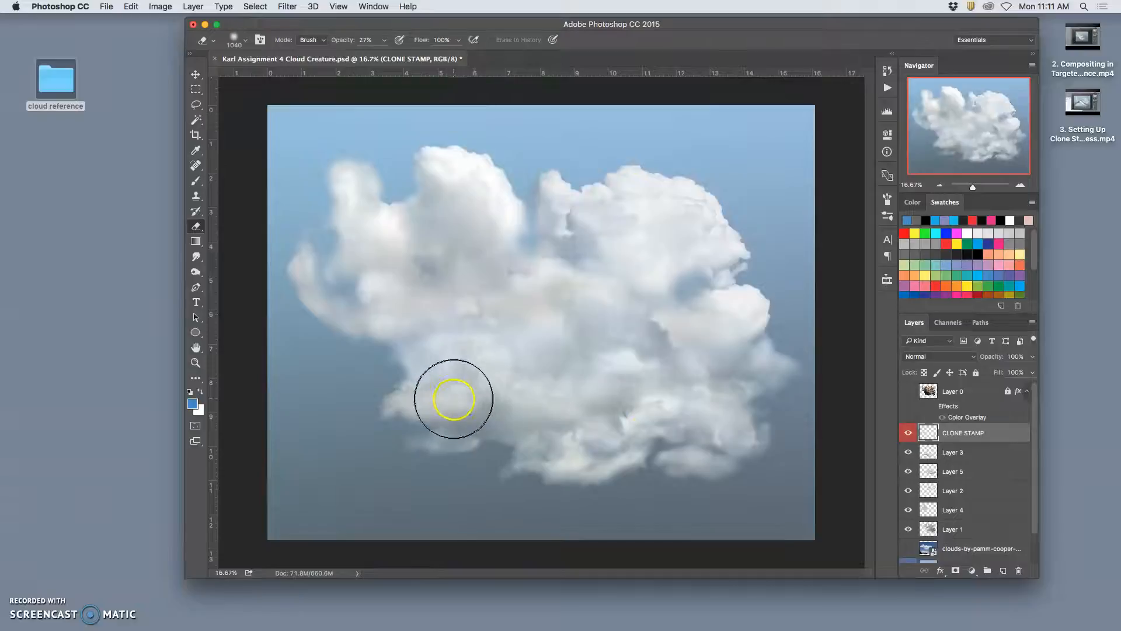
- Softly erase the cloud's lower-left edge on Layer 3 and Layer 5 with the Eraser at 27% opacity
{"action": "left_click", "coordinate": [470, 405], "text": "super"}
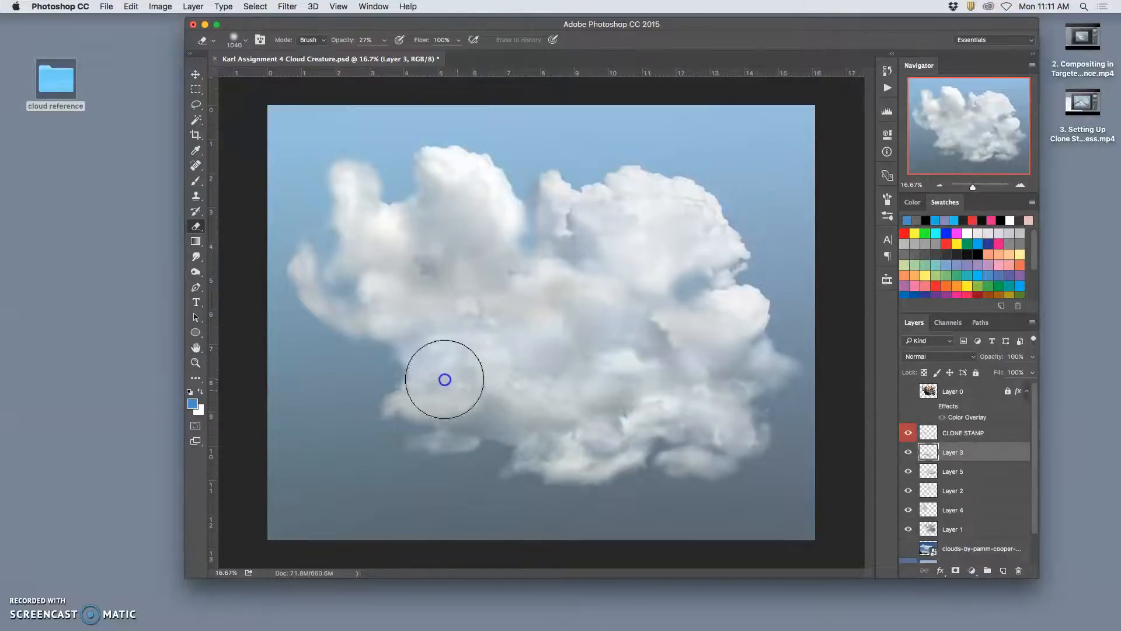
{"action": "mouse_move", "coordinate": [455, 388]}
{"action": "left_mouse_down"}
{"action": "mouse_move", "coordinate": [435, 379]}
{"action": "mouse_move", "coordinate": [428, 420]}
{"action": "left_mouse_up"}
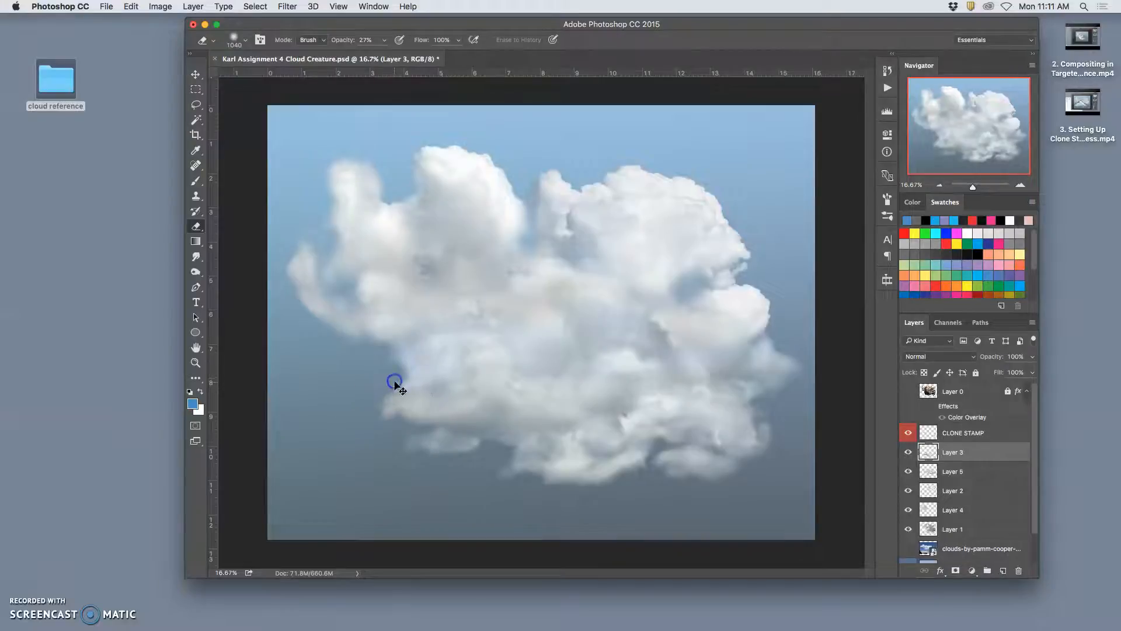
{"action": "left_click", "coordinate": [393, 384], "text": "super"}
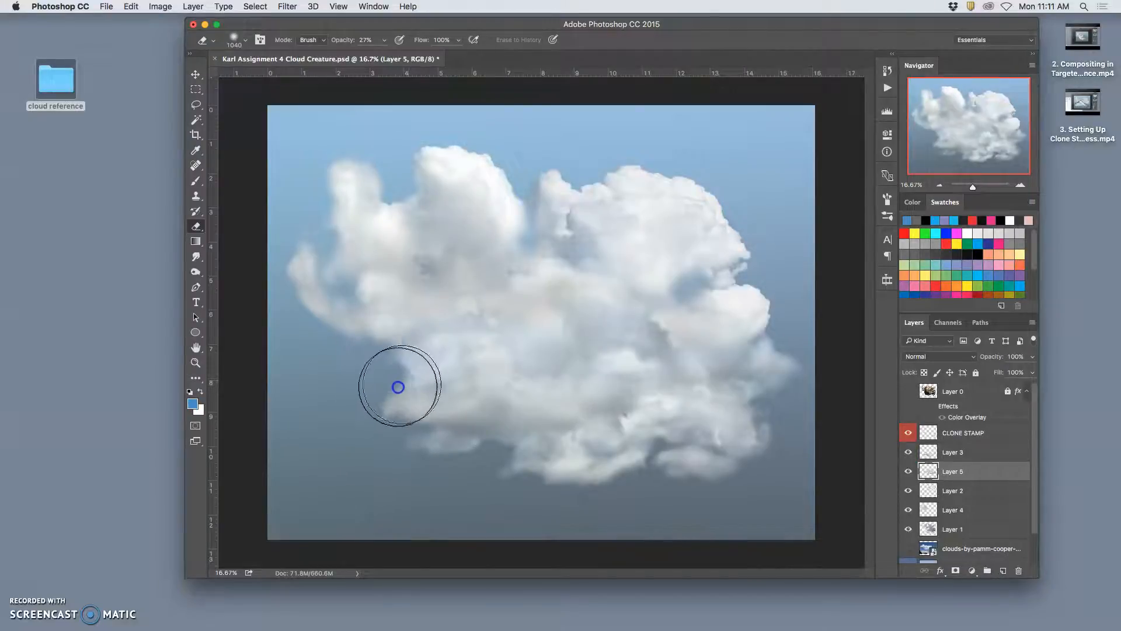
{"action": "left_click", "coordinate": [400, 401], "text": "super"}
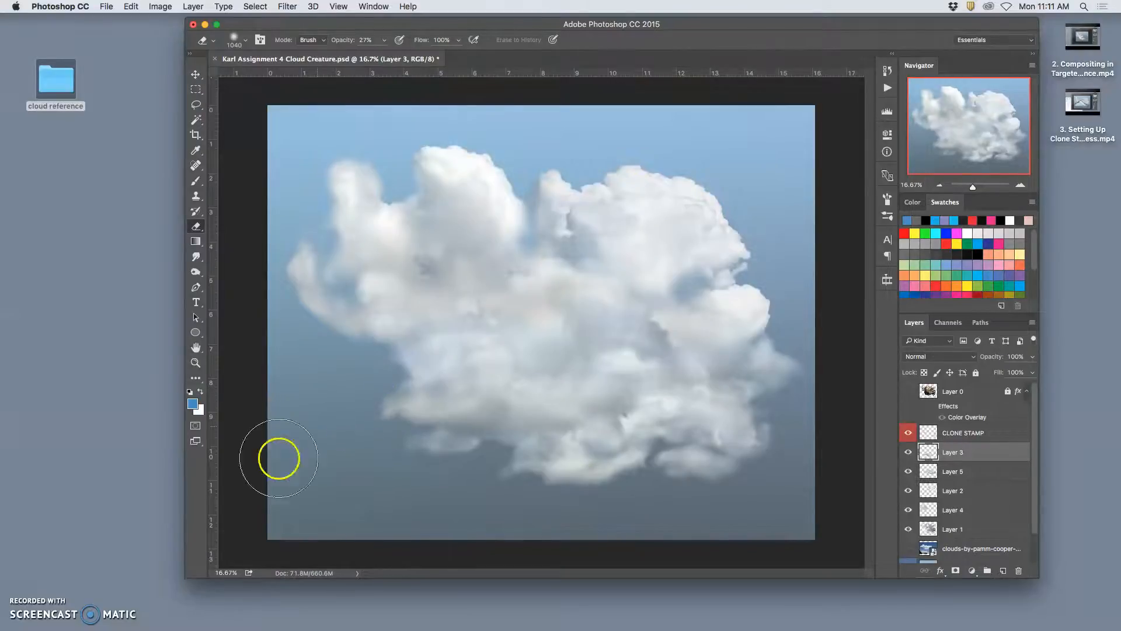
- Smudge the outer edges of Layer 3 at 30% strength, including the wispy right tip, and check the layer's visibility
{"action": "left_click", "coordinate": [197, 256]}
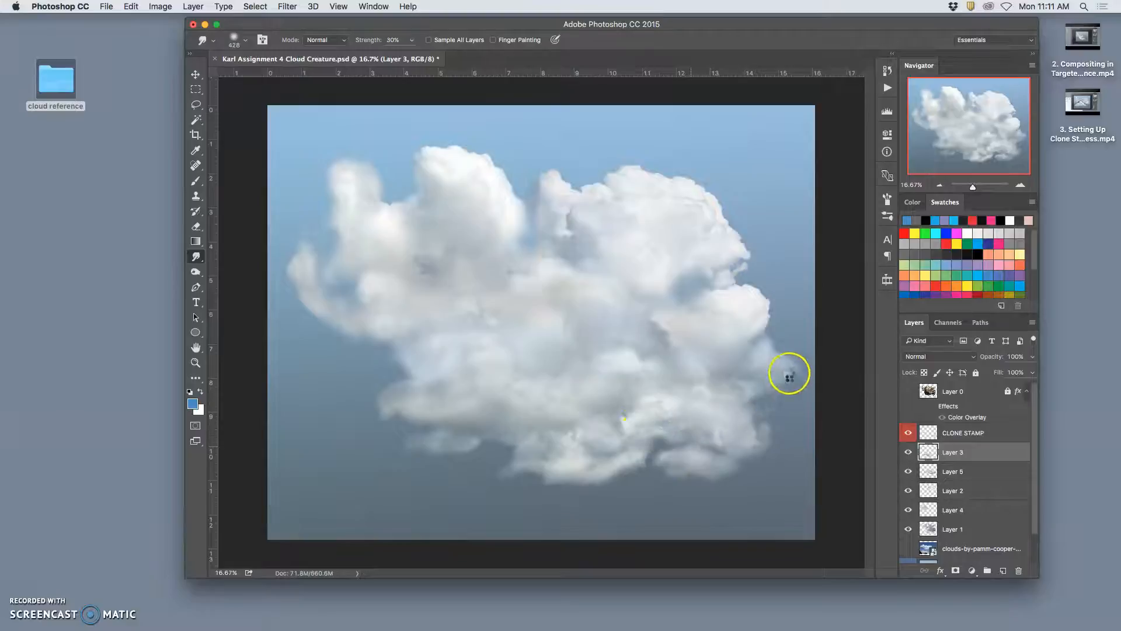
{"action": "left_click_drag", "start_coordinate": [787, 350], "coordinate": [755, 355]}
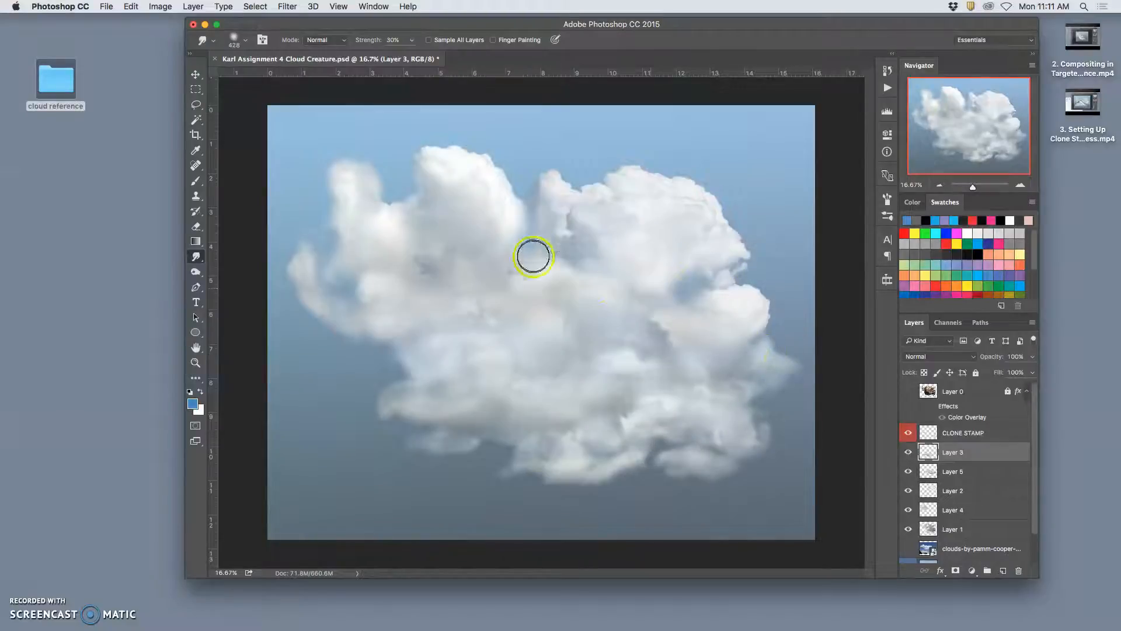
{"action": "left_click_drag", "start_coordinate": [541, 201], "coordinate": [558, 174]}
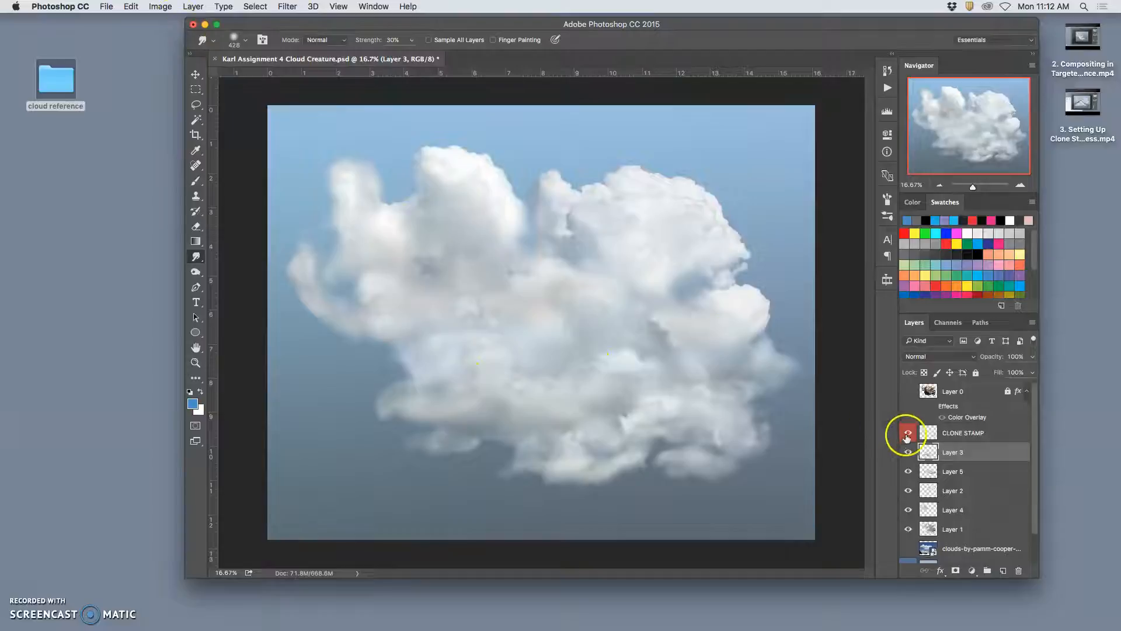
{"action": "left_click", "coordinate": [909, 453]}
- Saturate the gray middle of the left cloud on Layer 4 with the Sponge tool at 30% flow and Vibrance on
{"action": "left_click", "coordinate": [429, 295], "text": "super"}
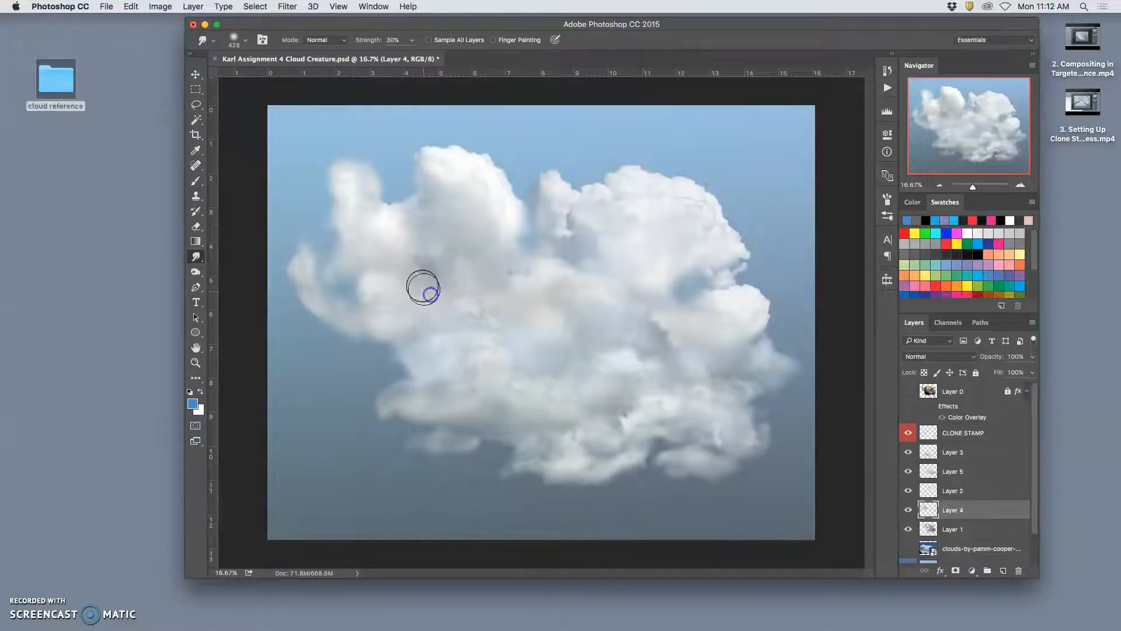
{"action": "left_click", "coordinate": [196, 273]}
{"action": "left_click", "coordinate": [194, 272]}
{"action": "left_click", "coordinate": [238, 293]}
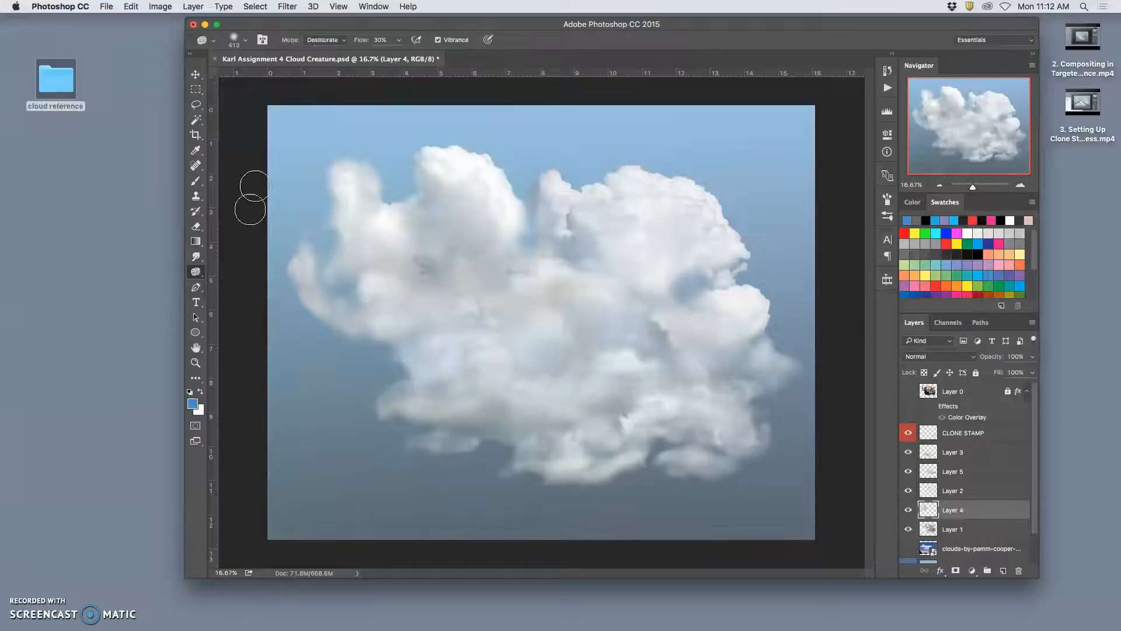
{"action": "left_click", "coordinate": [325, 39]}
{"action": "left_click", "coordinate": [324, 49]}
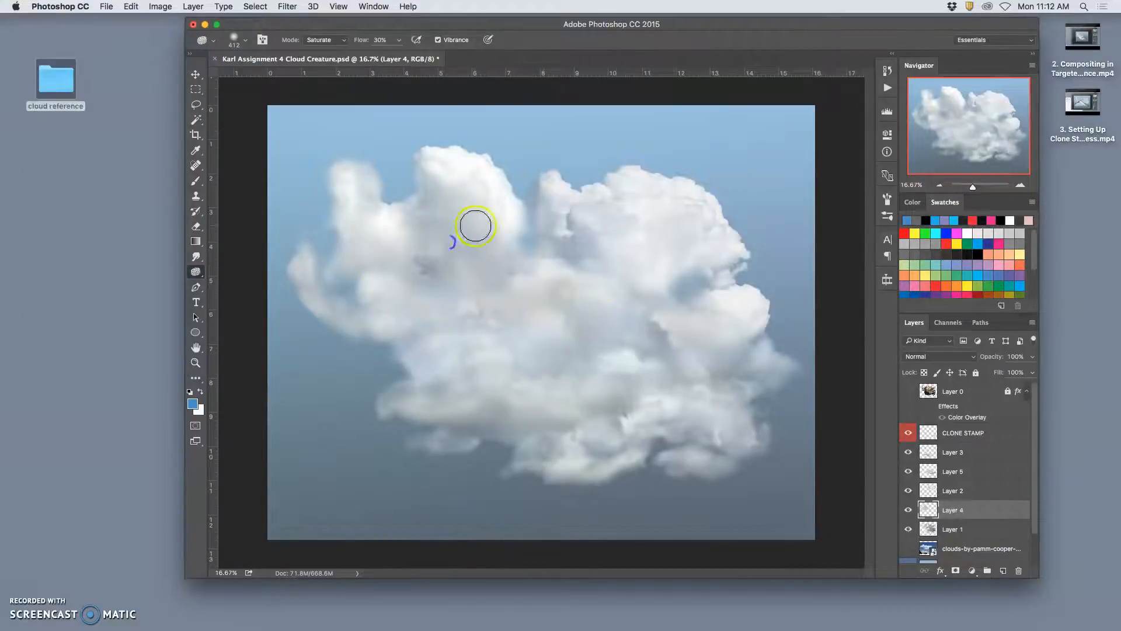
{"action": "scroll", "coordinate": [537, 248], "scroll_direction": "up", "scroll_amount": 3}
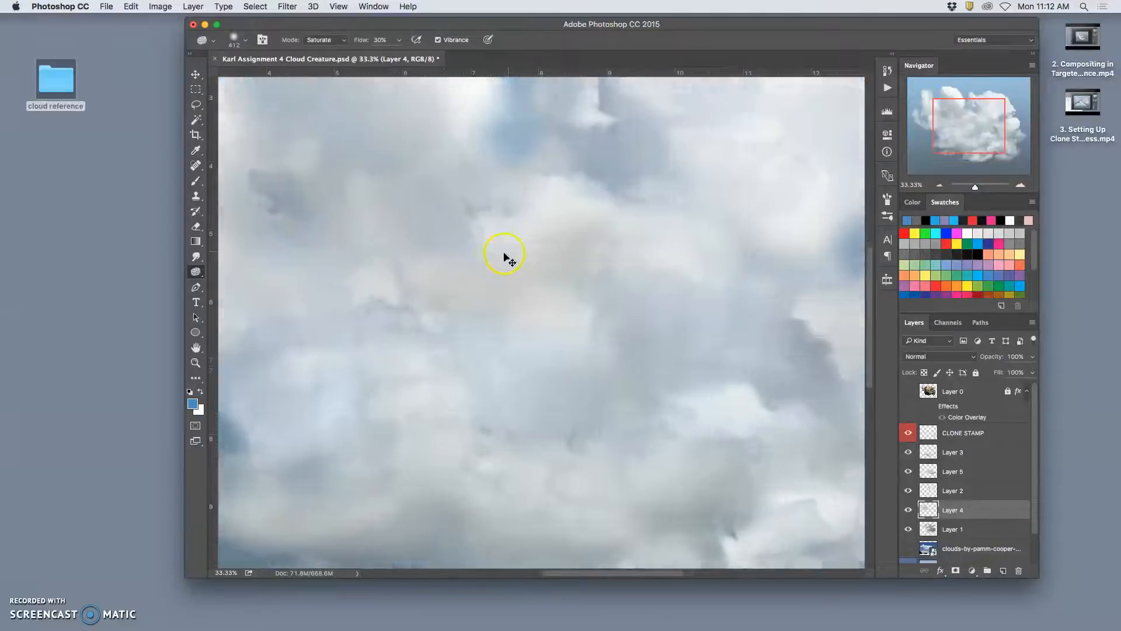
{"action": "left_click_drag", "start_coordinate": [449, 262], "coordinate": [572, 255]}
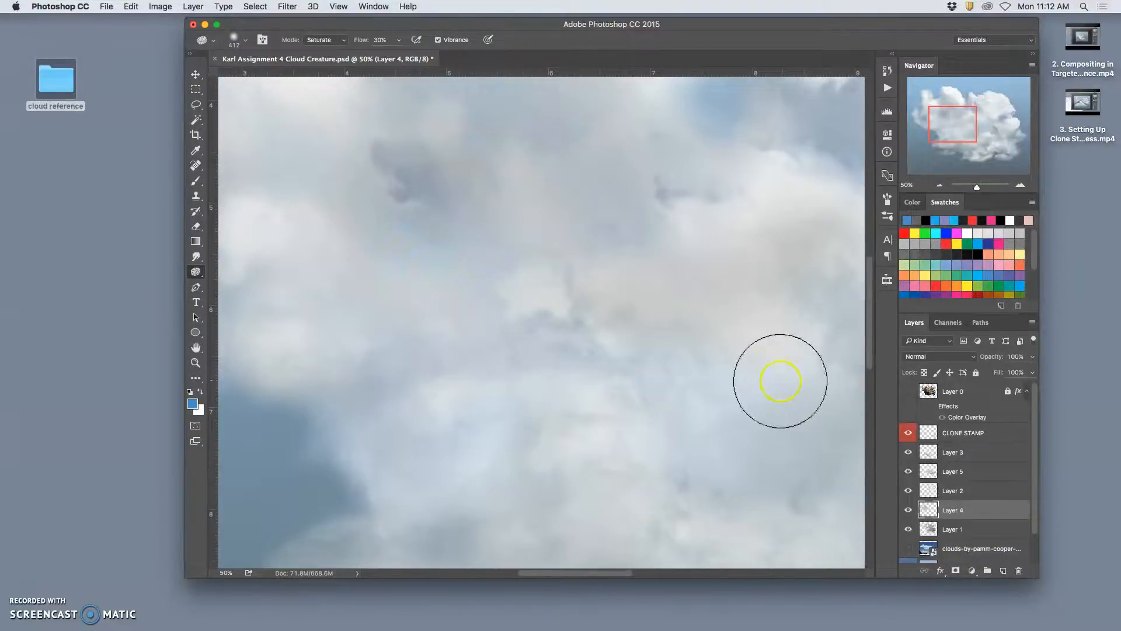
- Blur the patchy area around the dark crease on Layer 4 with a 146 px Blur brush at 97% strength, then compare the layer hidden and shown
{"action": "left_click", "coordinate": [197, 258]}
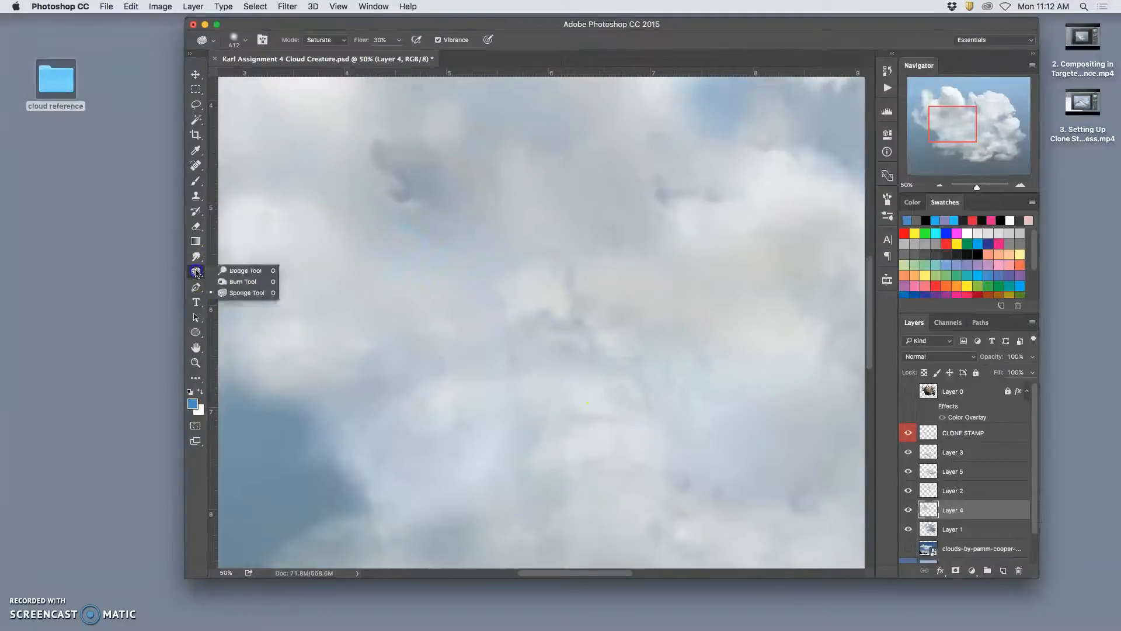
{"action": "left_click", "coordinate": [198, 261]}
{"action": "left_click", "coordinate": [226, 256]}
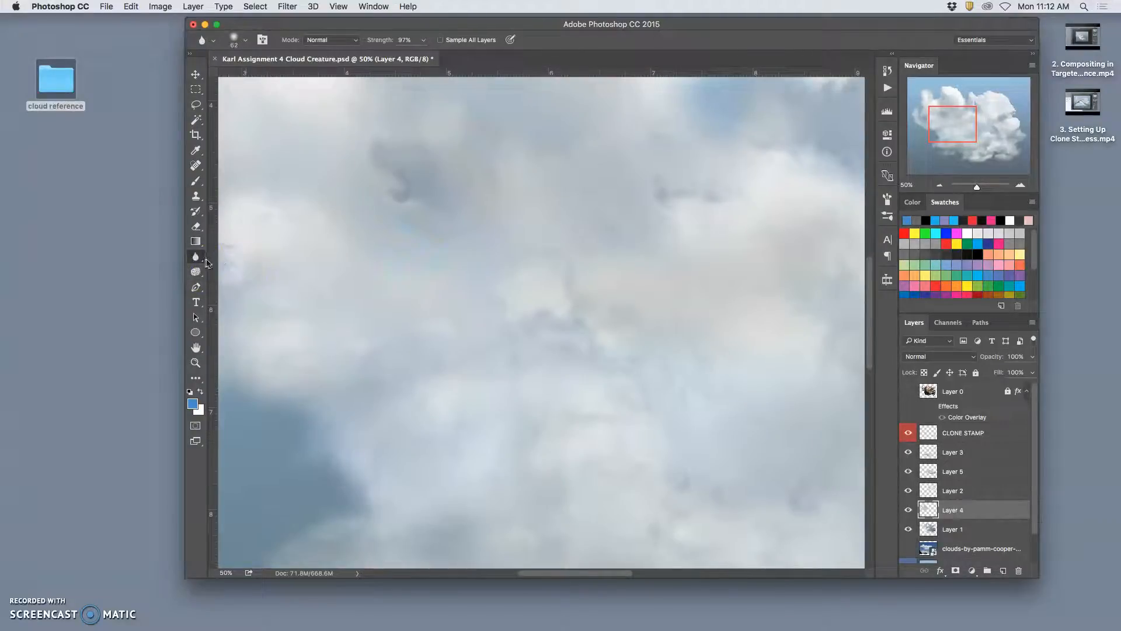
{"action": "left_click", "coordinate": [246, 40]}
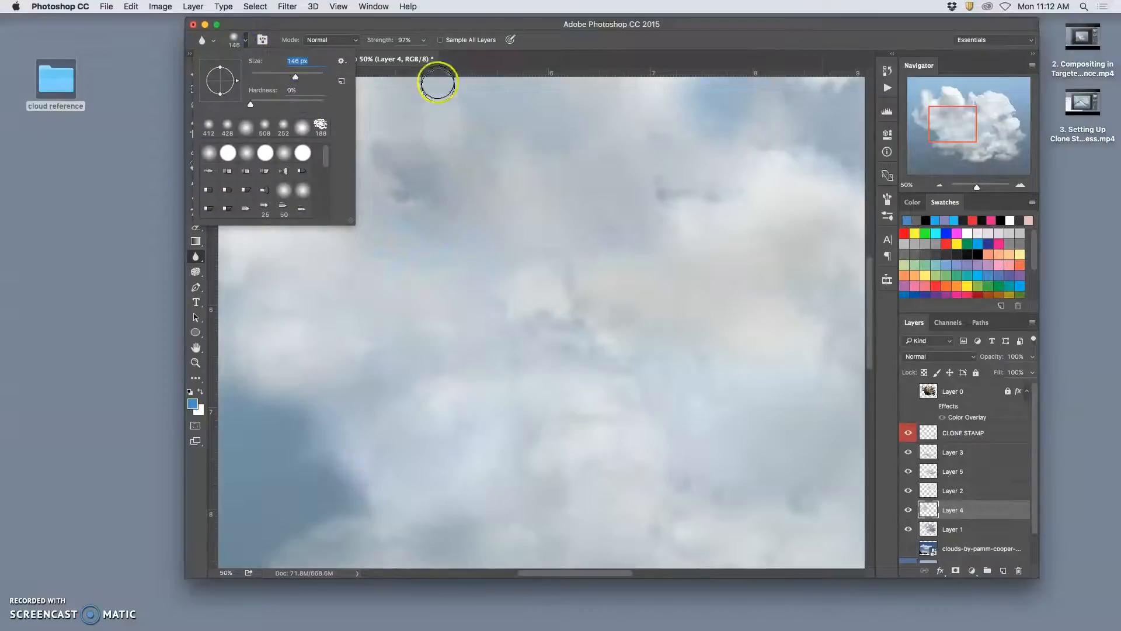
{"action": "left_click", "coordinate": [416, 233]}
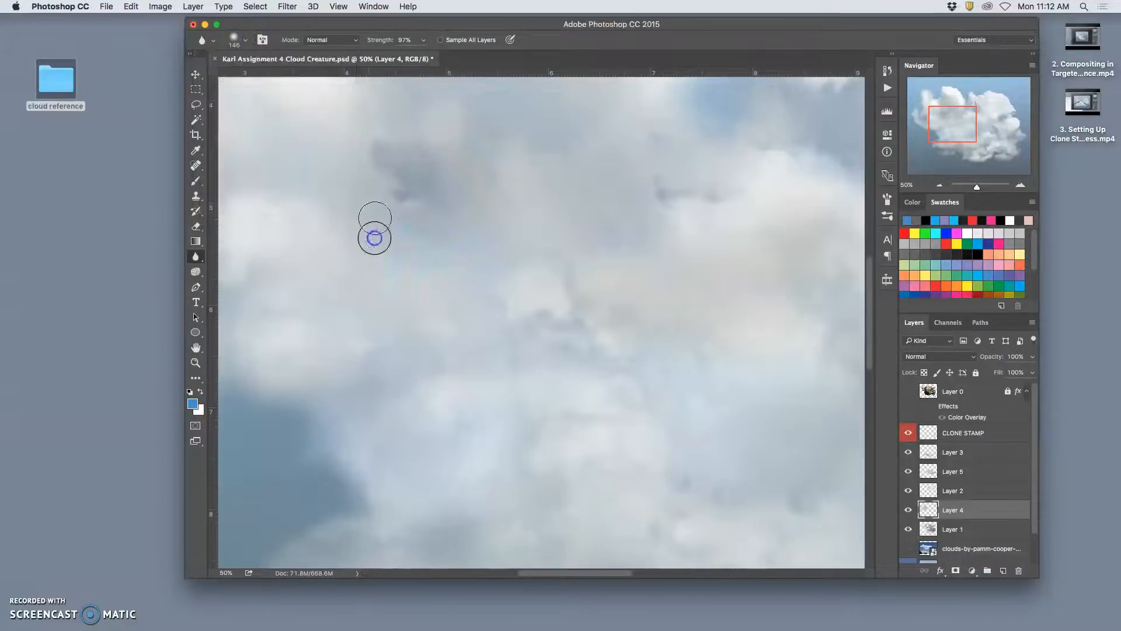
{"action": "mouse_move", "coordinate": [336, 160]}
{"action": "left_mouse_down"}
{"action": "mouse_move", "coordinate": [287, 183]}
{"action": "mouse_move", "coordinate": [294, 145]}
{"action": "mouse_move", "coordinate": [266, 131]}
{"action": "mouse_move", "coordinate": [310, 127]}
{"action": "mouse_move", "coordinate": [327, 164]}
{"action": "left_mouse_up"}
{"action": "mouse_move", "coordinate": [395, 218]}
{"action": "left_mouse_down"}
{"action": "mouse_move", "coordinate": [402, 268]}
{"action": "mouse_move", "coordinate": [431, 222]}
{"action": "mouse_move", "coordinate": [435, 232]}
{"action": "mouse_move", "coordinate": [424, 218]}
{"action": "mouse_move", "coordinate": [408, 226]}
{"action": "mouse_move", "coordinate": [376, 288]}
{"action": "mouse_move", "coordinate": [388, 225]}
{"action": "mouse_move", "coordinate": [376, 224]}
{"action": "mouse_move", "coordinate": [385, 280]}
{"action": "mouse_move", "coordinate": [421, 271]}
{"action": "mouse_move", "coordinate": [432, 225]}
{"action": "mouse_move", "coordinate": [408, 236]}
{"action": "mouse_move", "coordinate": [407, 277]}
{"action": "mouse_move", "coordinate": [482, 232]}
{"action": "mouse_move", "coordinate": [438, 279]}
{"action": "mouse_move", "coordinate": [457, 294]}
{"action": "left_mouse_up"}
{"action": "mouse_move", "coordinate": [495, 222]}
{"action": "left_mouse_down"}
{"action": "mouse_move", "coordinate": [428, 248]}
{"action": "mouse_move", "coordinate": [448, 214]}
{"action": "left_mouse_up"}
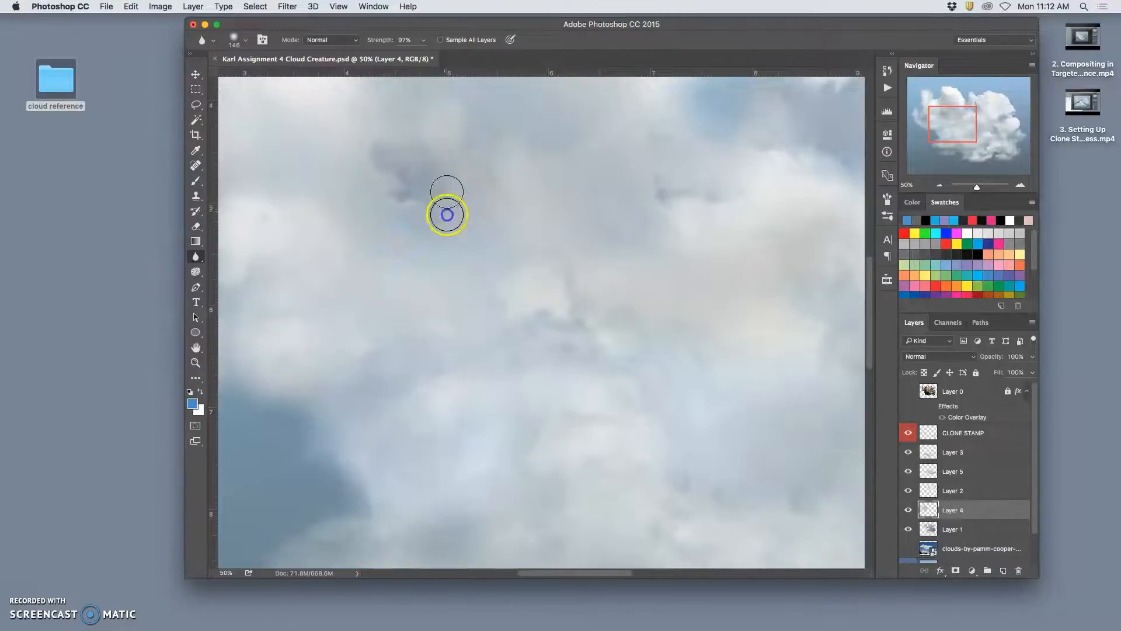
{"action": "left_click", "coordinate": [908, 510]}
{"action": "left_click", "coordinate": [907, 510]}
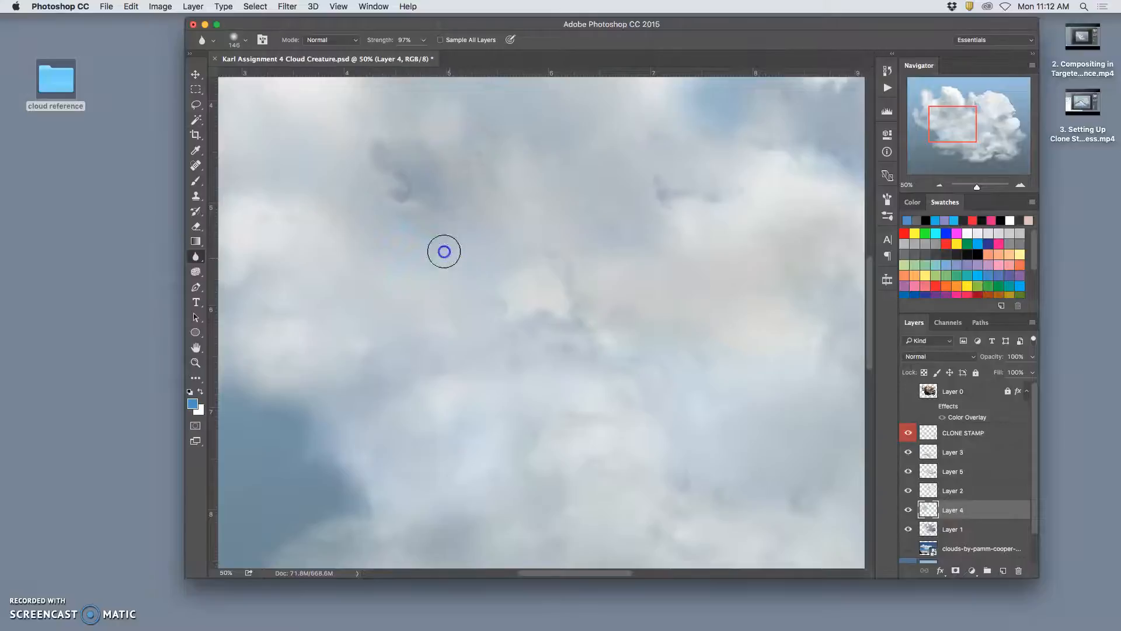
- Show the edit history and blur more of the area below the dark crease on Layer 4
{"action": "left_click", "coordinate": [886, 71]}
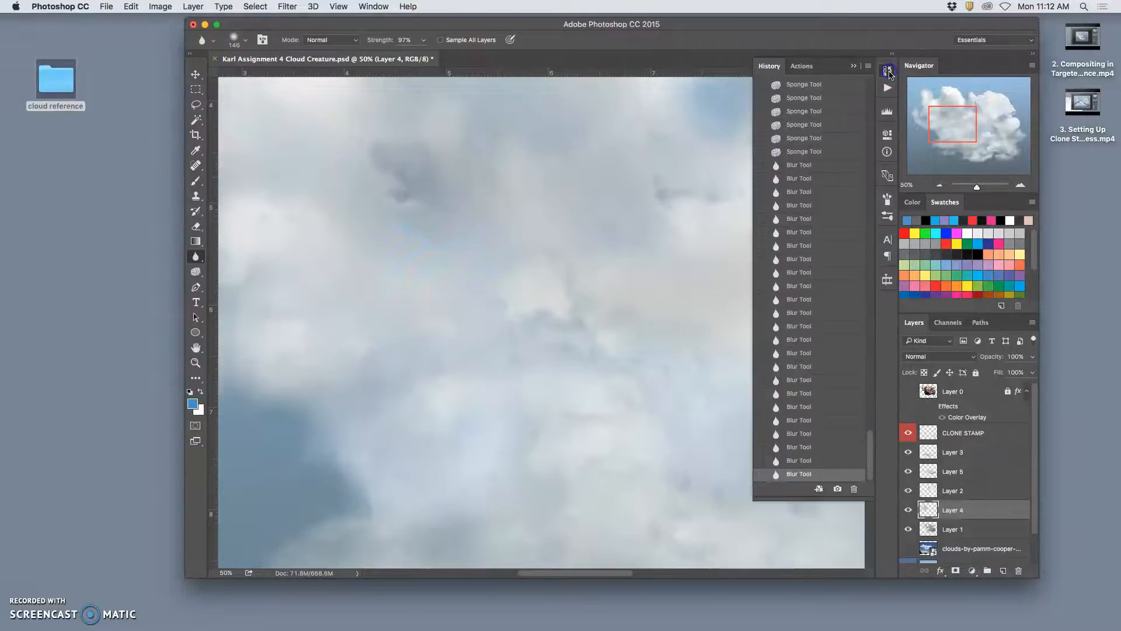
{"action": "mouse_move", "coordinate": [454, 251]}
{"action": "left_mouse_down"}
{"action": "mouse_move", "coordinate": [474, 234]}
{"action": "mouse_move", "coordinate": [447, 256]}
{"action": "left_mouse_up"}
{"action": "left_click_drag", "start_coordinate": [439, 266], "coordinate": [427, 280]}
{"action": "mouse_move", "coordinate": [428, 274]}
{"action": "left_mouse_down"}
{"action": "mouse_move", "coordinate": [426, 247]}
{"action": "mouse_move", "coordinate": [389, 285]}
{"action": "mouse_move", "coordinate": [401, 286]}
{"action": "mouse_move", "coordinate": [398, 230]}
{"action": "mouse_move", "coordinate": [384, 225]}
{"action": "mouse_move", "coordinate": [380, 266]}
{"action": "mouse_move", "coordinate": [353, 236]}
{"action": "mouse_move", "coordinate": [379, 212]}
{"action": "mouse_move", "coordinate": [384, 251]}
{"action": "mouse_move", "coordinate": [418, 271]}
{"action": "mouse_move", "coordinate": [439, 234]}
{"action": "mouse_move", "coordinate": [468, 278]}
{"action": "left_mouse_up"}
- Lasso the left cloud's central area on Layer 4, apply a Gaussian Blur with a 9.3 pixel radius, and deselect
{"action": "left_click", "coordinate": [197, 104]}
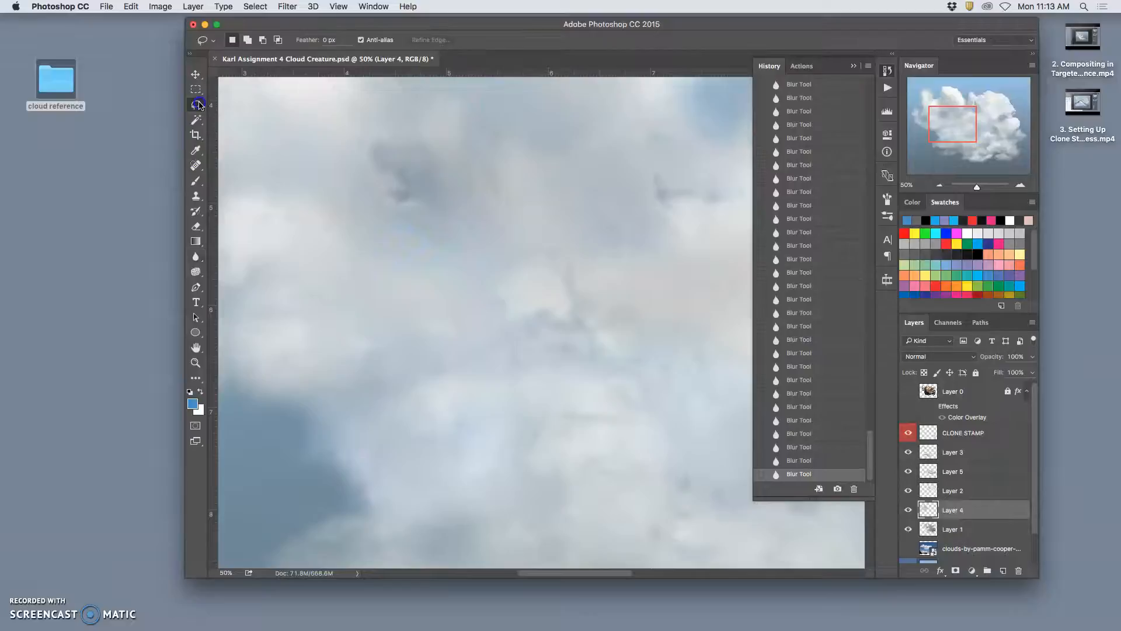
{"action": "left_click_drag", "start_coordinate": [229, 182], "coordinate": [513, 413]}
{"action": "left_click_drag", "start_coordinate": [639, 164], "coordinate": [540, 95]}
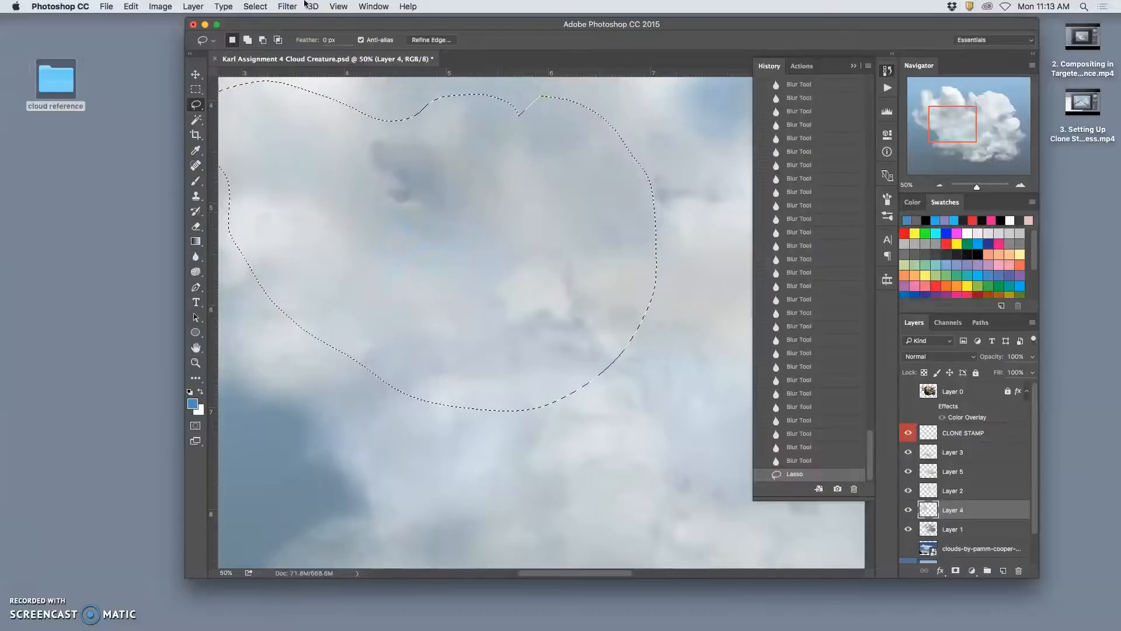
{"action": "left_click", "coordinate": [288, 6]}
{"action": "mouse_move", "coordinate": [297, 149]}
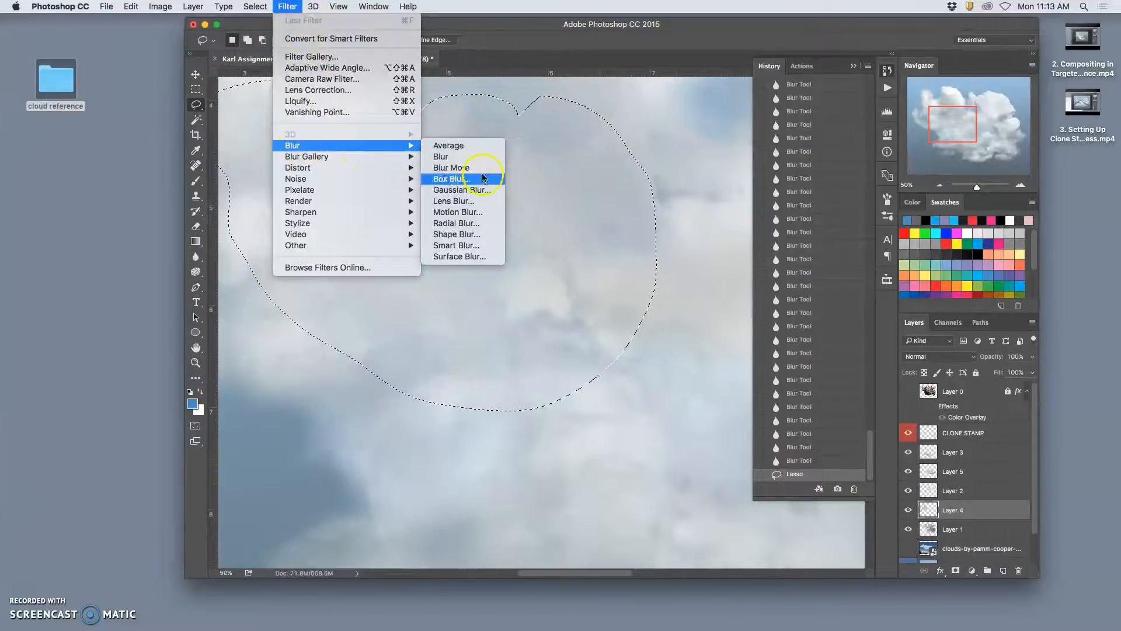
{"action": "left_click", "coordinate": [463, 189]}
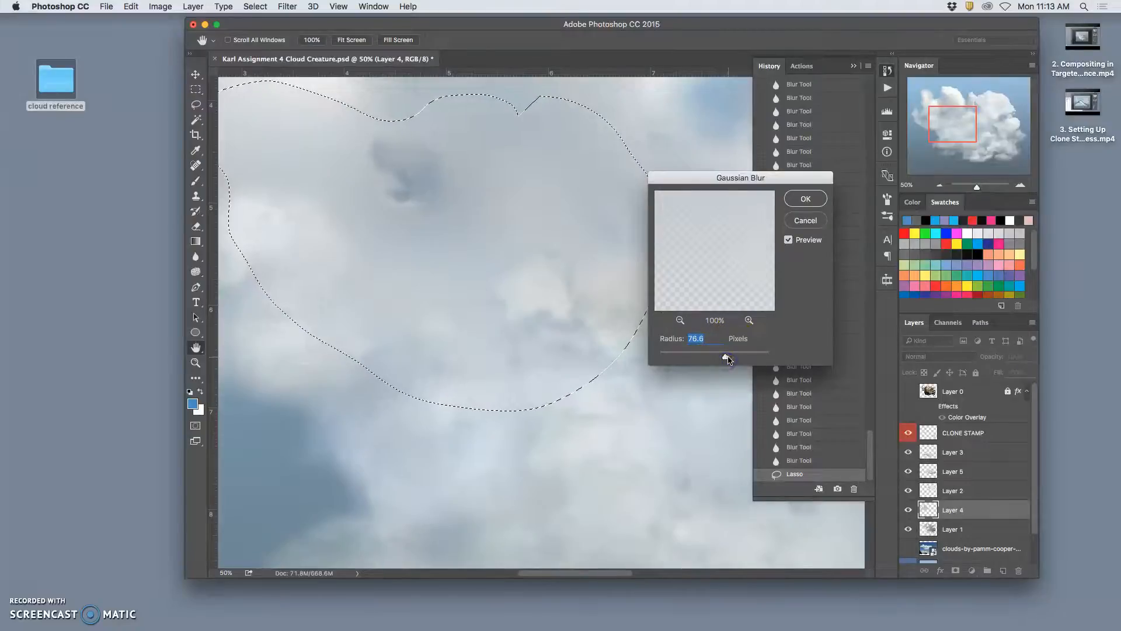
{"action": "left_click_drag", "start_coordinate": [694, 357], "coordinate": [698, 359]}
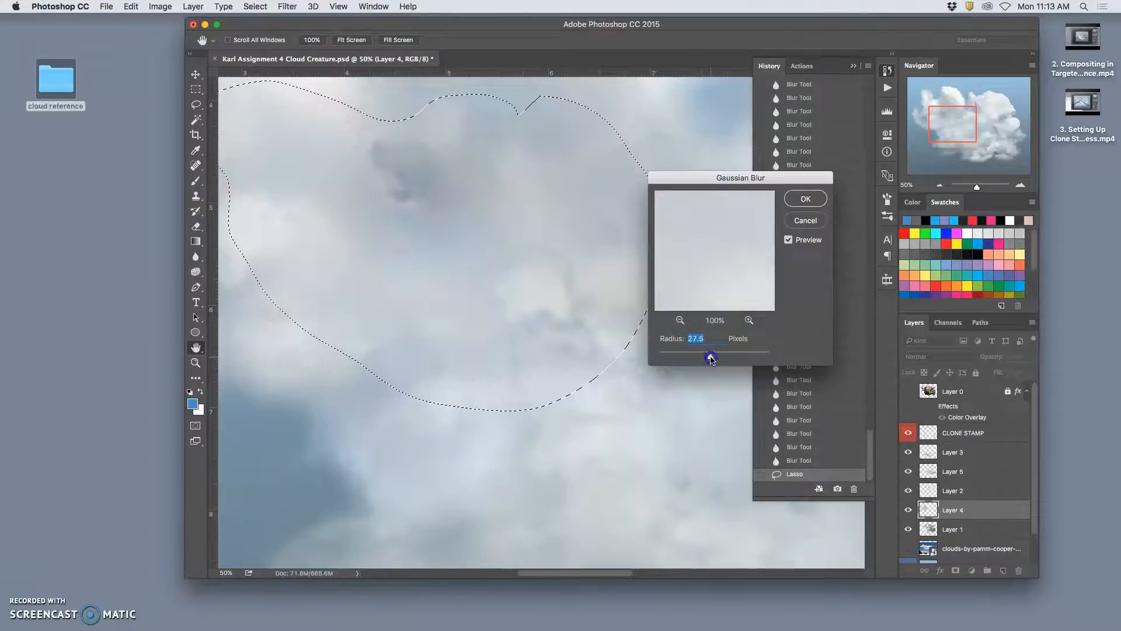
{"action": "left_click", "coordinate": [802, 202]}
{"action": "key", "text": "super+minus"}
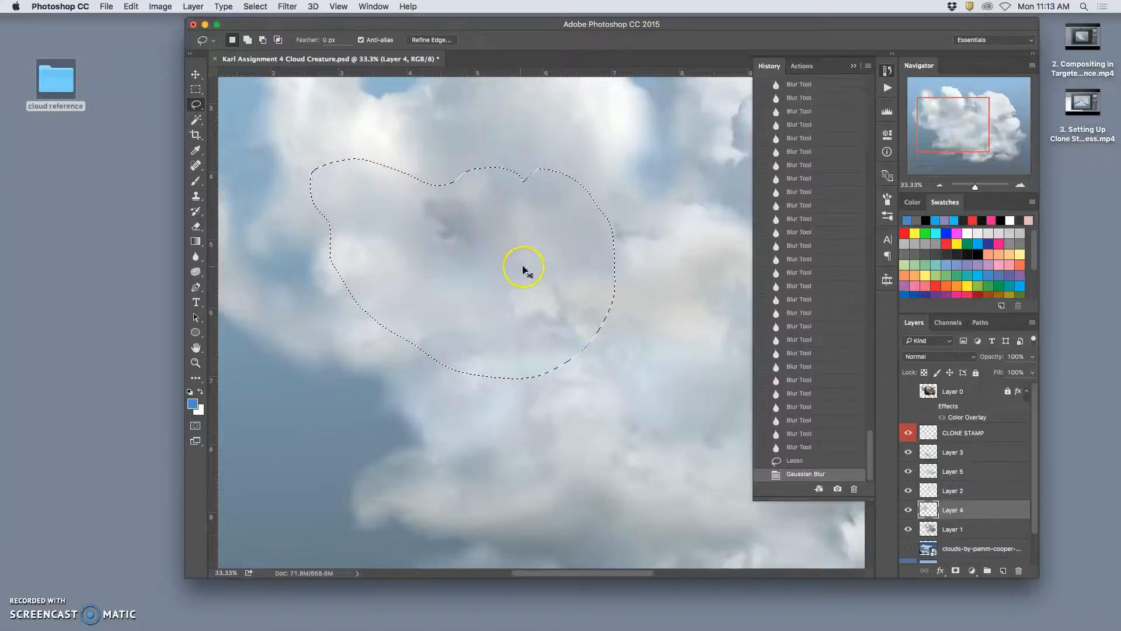
{"action": "key", "text": "super+d"}
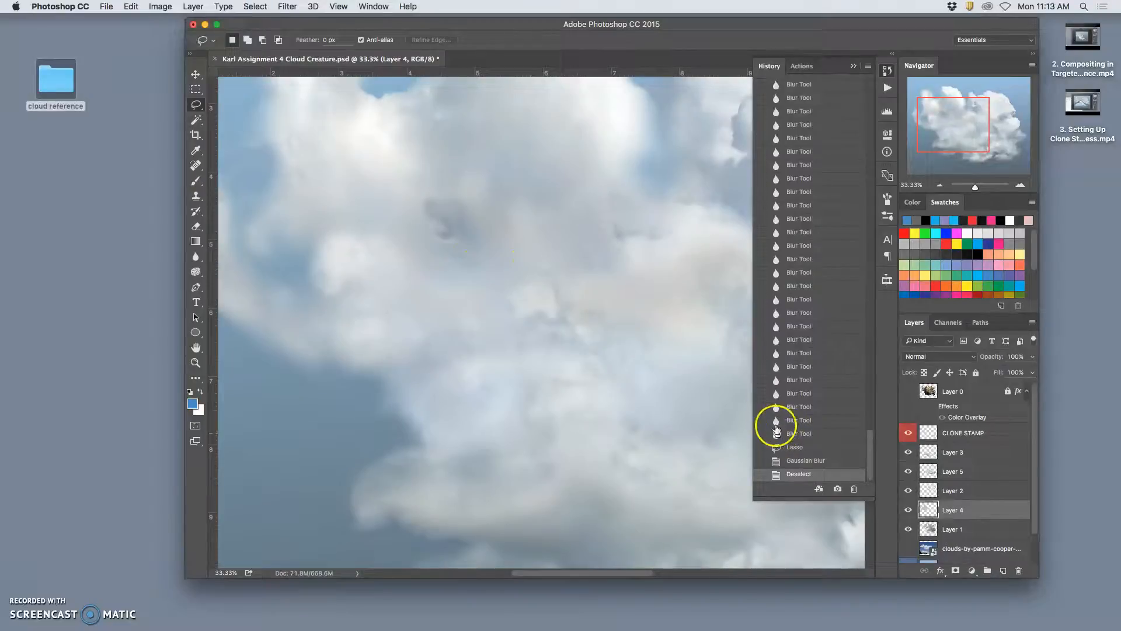
- Compare the cloud before the sponge and blur edits with the latest history state, and review the whole image
{"action": "left_click_drag", "start_coordinate": [869, 438], "coordinate": [868, 367]}
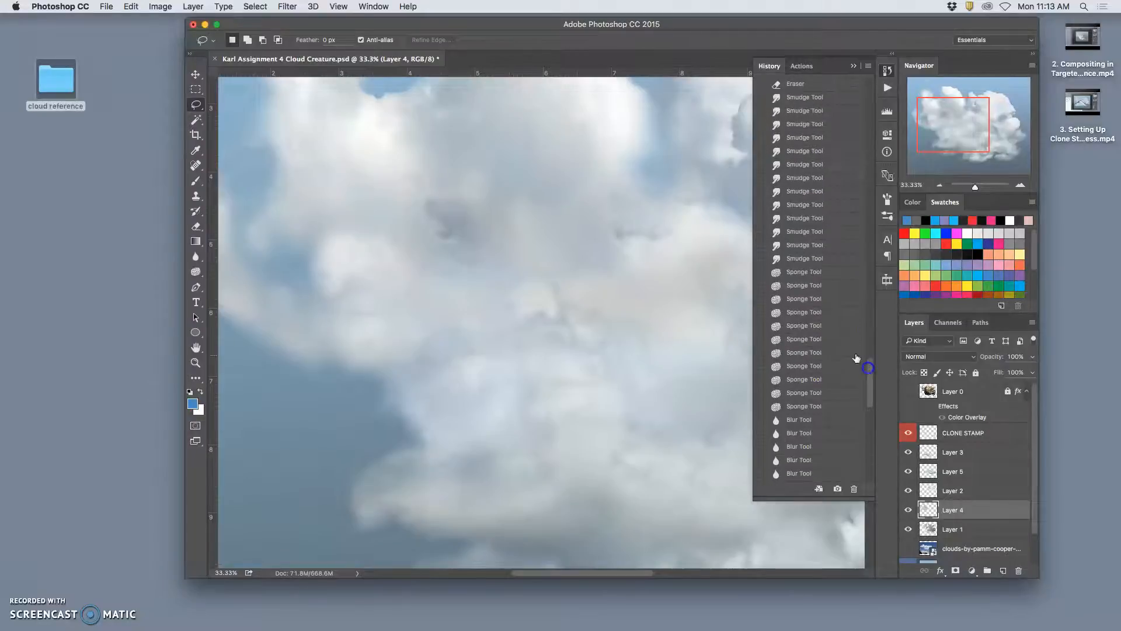
{"action": "left_click", "coordinate": [800, 259]}
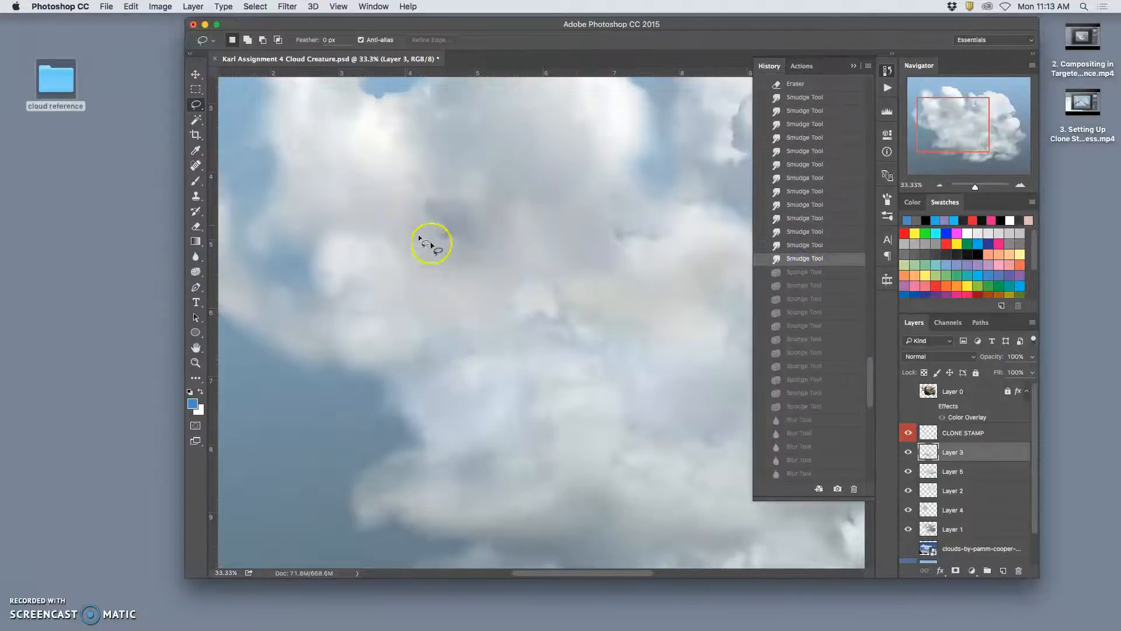
{"action": "mouse_move", "coordinate": [871, 380]}
{"action": "left_mouse_down"}
{"action": "mouse_move", "coordinate": [815, 350]}
{"action": "mouse_move", "coordinate": [862, 392]}
{"action": "mouse_move", "coordinate": [846, 446]}
{"action": "left_mouse_up"}
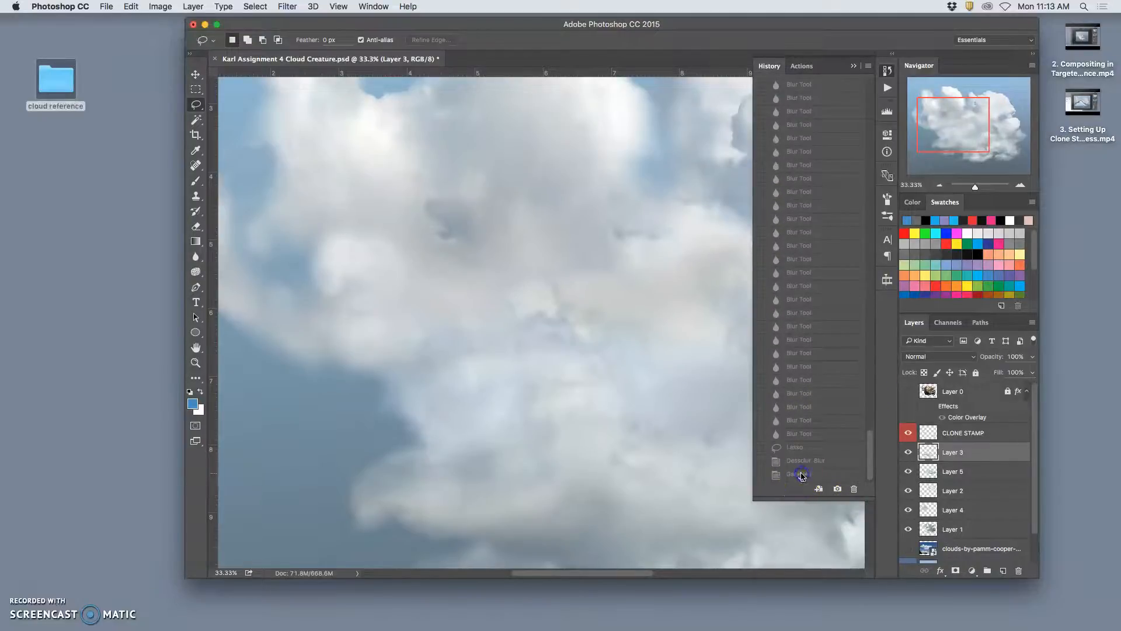
{"action": "left_click", "coordinate": [807, 473]}
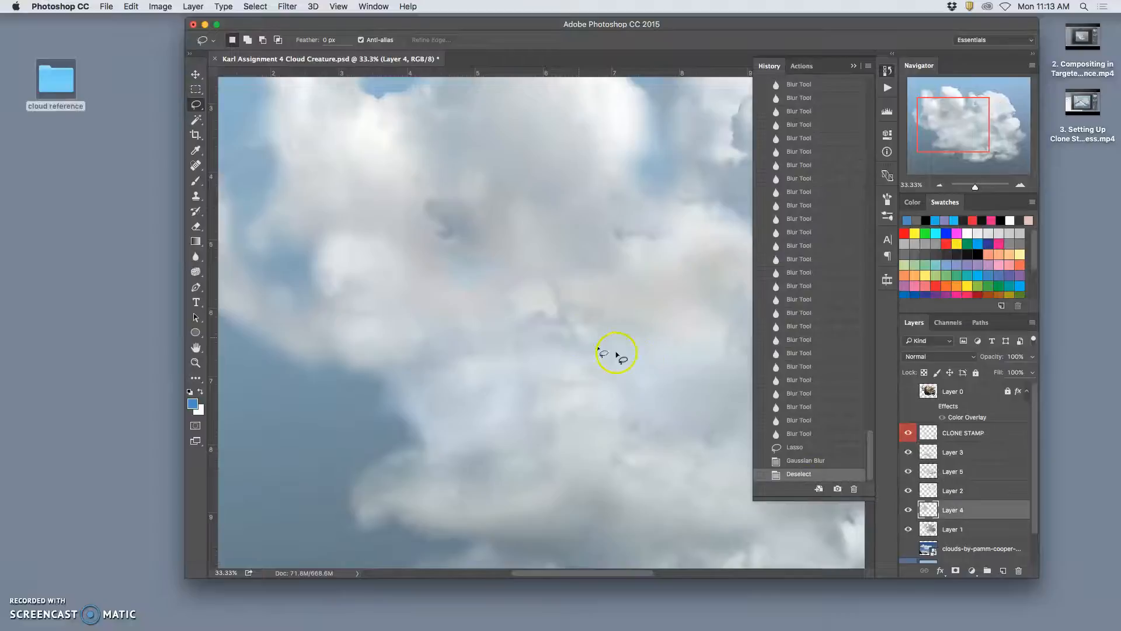
{"action": "key", "text": "super+minus"}
{"action": "key", "text": "super+minus"}
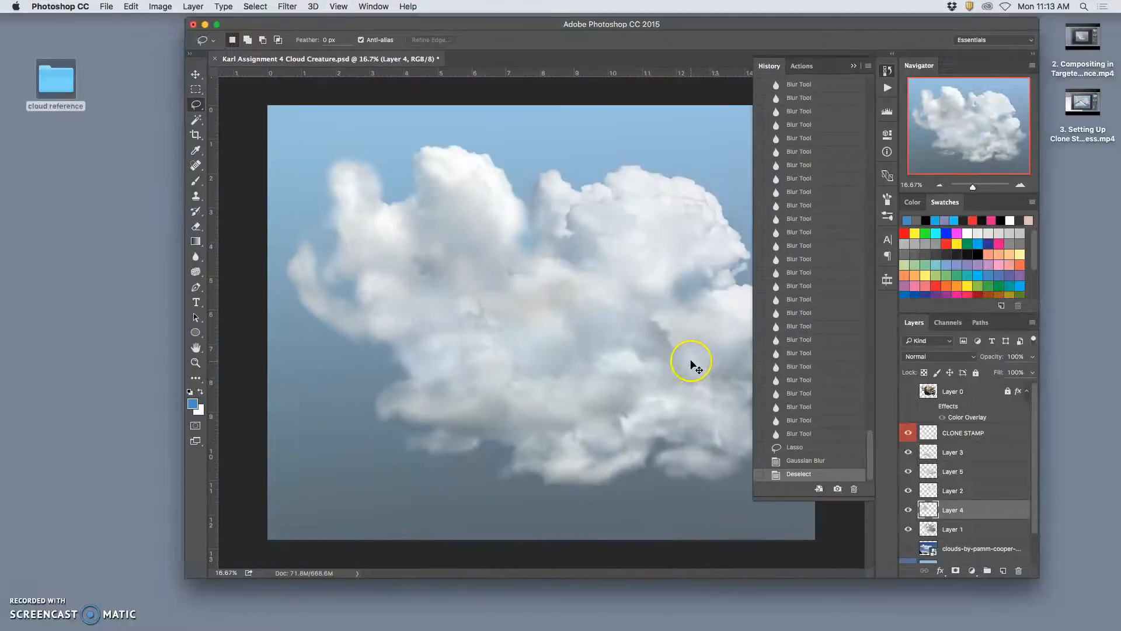
{"action": "key", "text": "super+minus"}
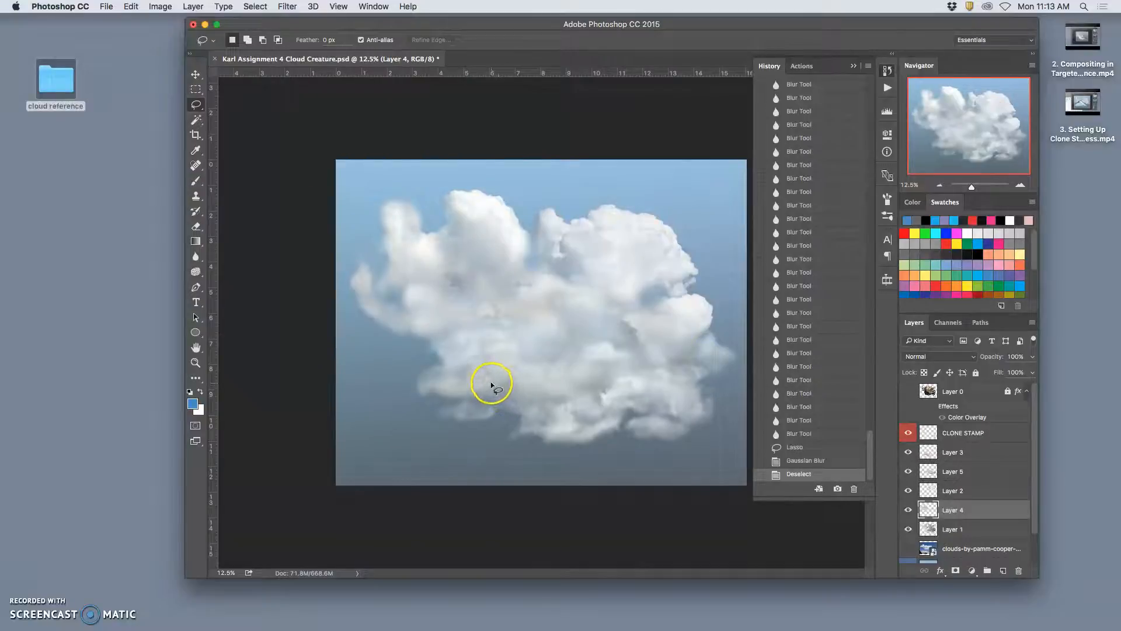
- Raise the saturation of Layer 3 to +45 with a Hue/Saturation adjustment
{"action": "left_click", "coordinate": [488, 387], "text": "super"}
{"action": "left_click", "coordinate": [908, 452]}
{"action": "left_click", "coordinate": [908, 453]}
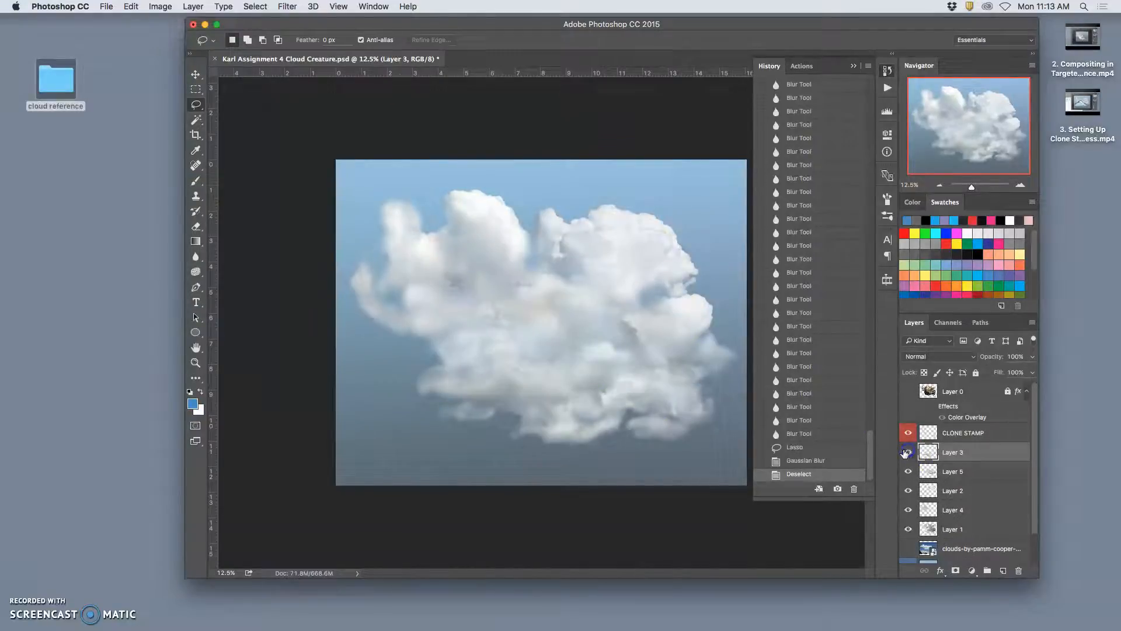
{"action": "left_click", "coordinate": [153, 6]}
{"action": "mouse_move", "coordinate": [178, 39]}
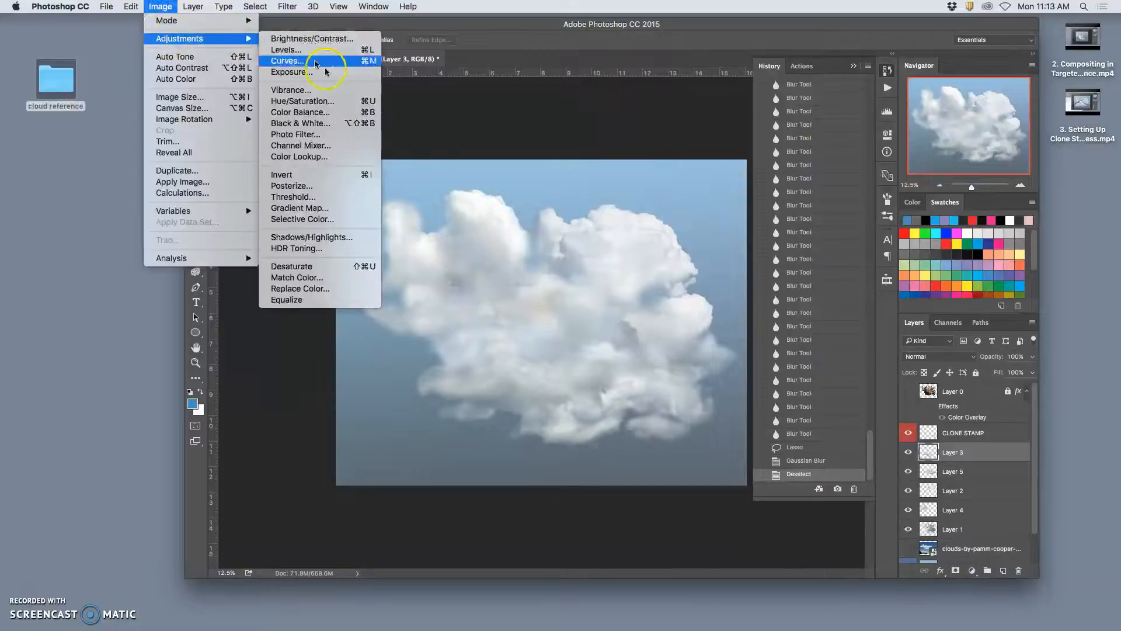
{"action": "left_click", "coordinate": [309, 102]}
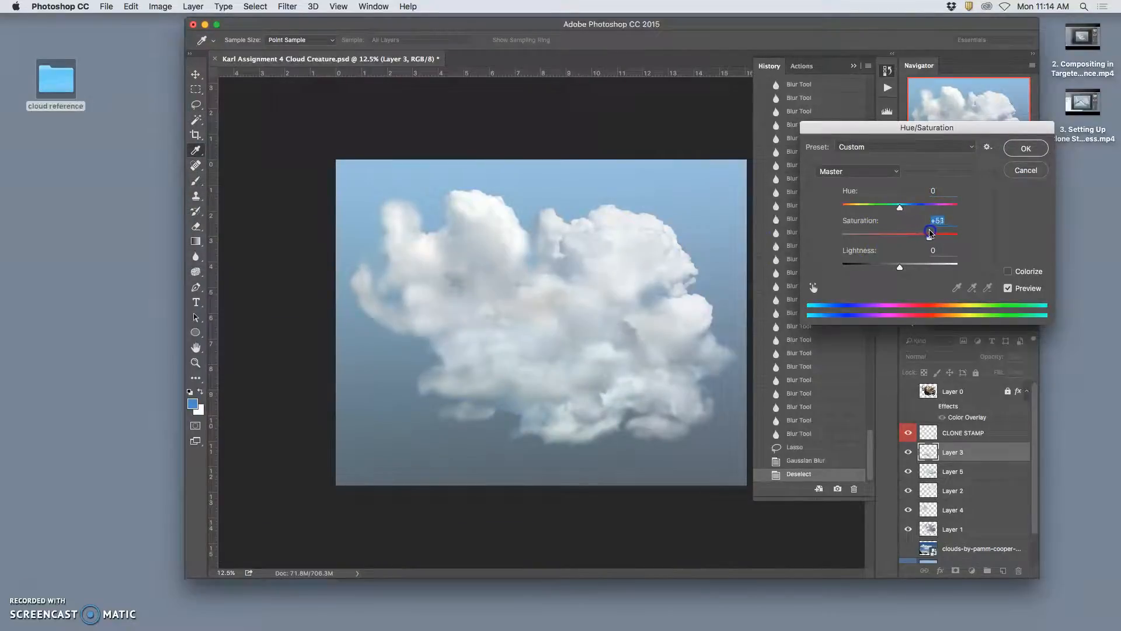
{"action": "left_click", "coordinate": [1005, 148]}
- Apply a Gaussian Blur with a 4.6 pixel radius to Layer 3
{"action": "left_click", "coordinate": [287, 6]}
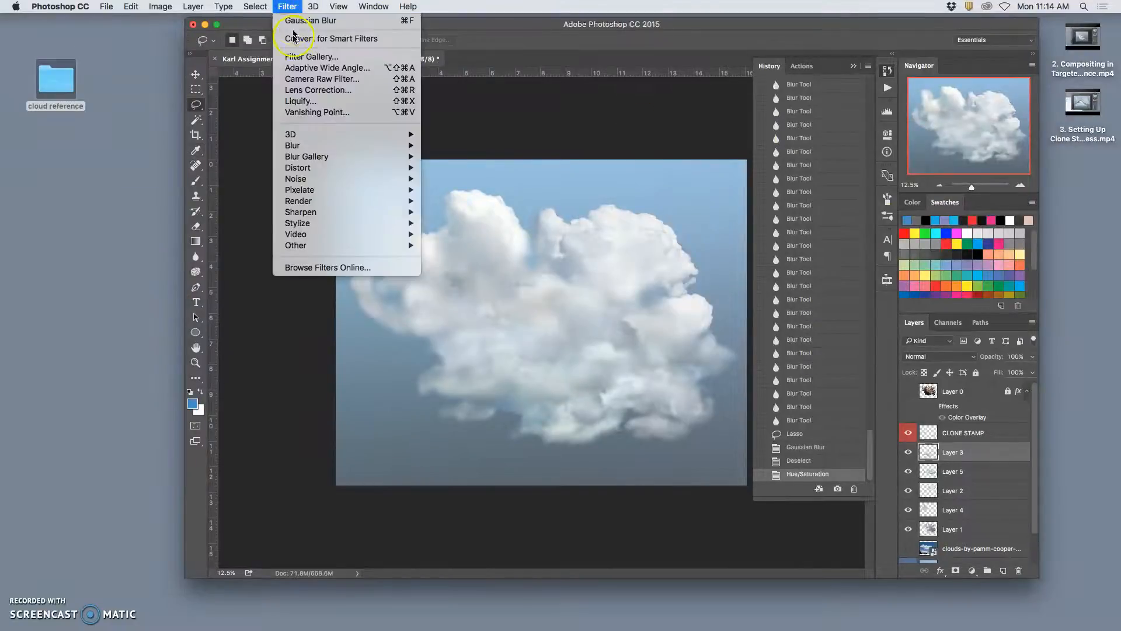
{"action": "mouse_move", "coordinate": [387, 148]}
{"action": "left_click", "coordinate": [459, 189]}
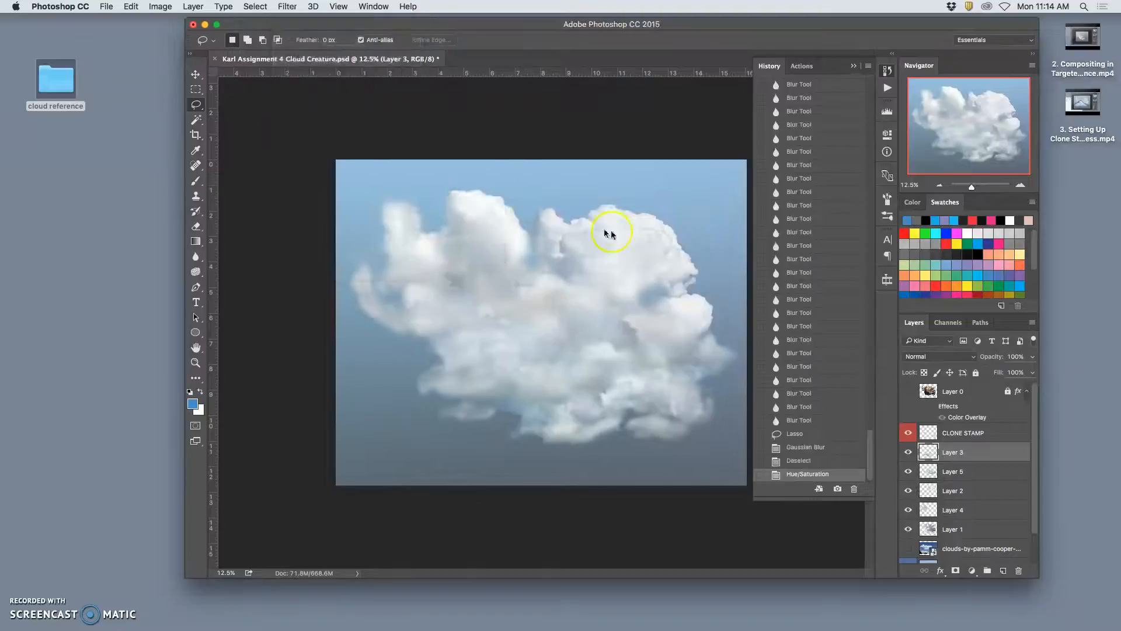
{"action": "left_click_drag", "start_coordinate": [707, 354], "coordinate": [689, 357]}
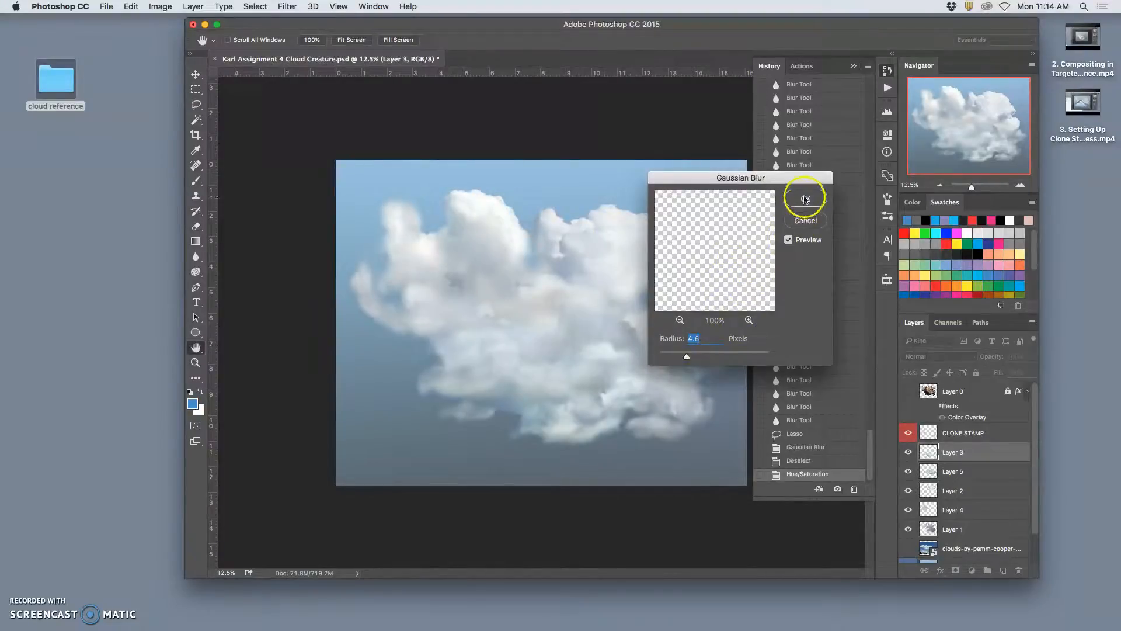
{"action": "left_click", "coordinate": [509, 392]}
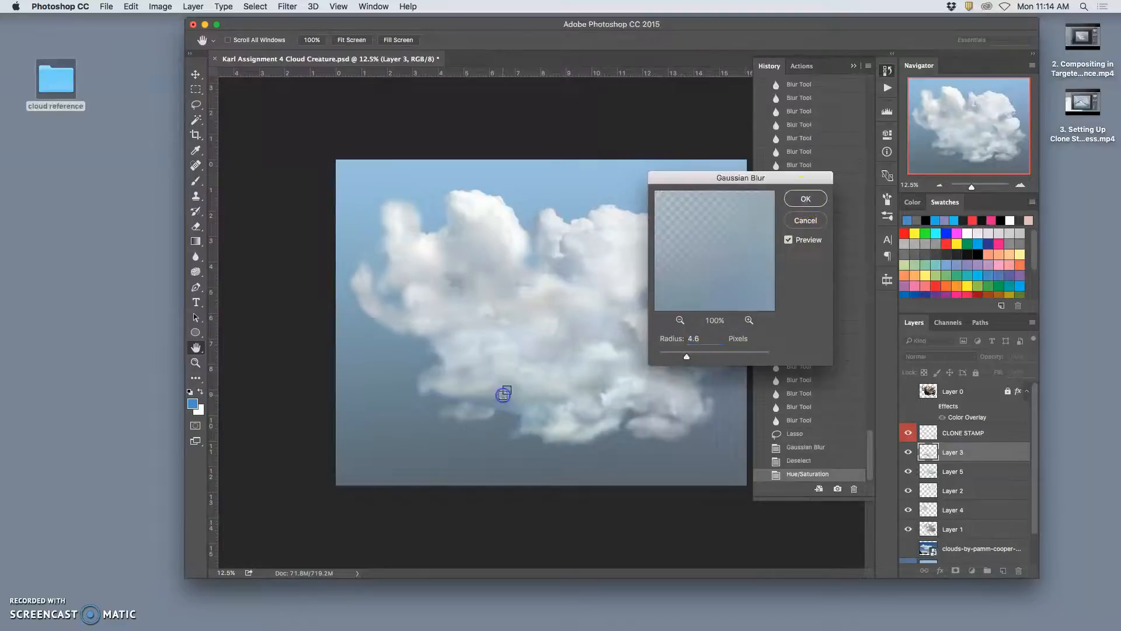
{"action": "left_click", "coordinate": [799, 202]}
- Inspect the cloud's lower-left edge up close and compare it before and after the Hue/Saturation and Gaussian Blur edits in the history
{"action": "key", "text": "super+plus"}
{"action": "key", "text": "super+plus"}
{"action": "key", "text": "super+plus"}
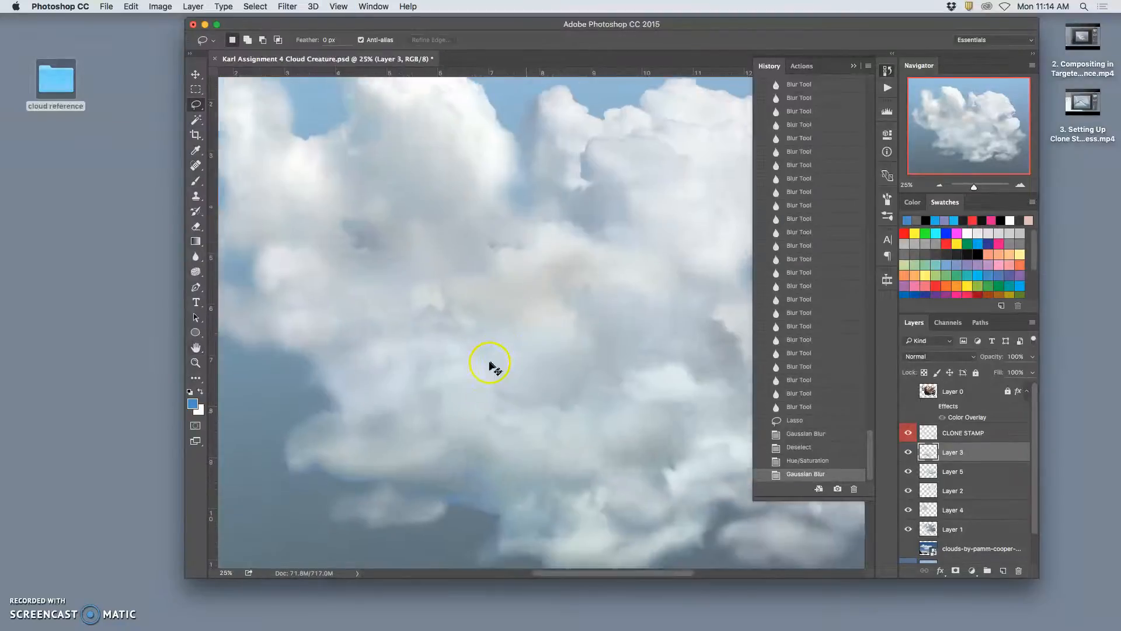
{"action": "key", "text": "super+plus"}
{"action": "left_click_drag", "start_coordinate": [429, 408], "coordinate": [571, 183]}
{"action": "left_click_drag", "start_coordinate": [467, 354], "coordinate": [528, 301]}
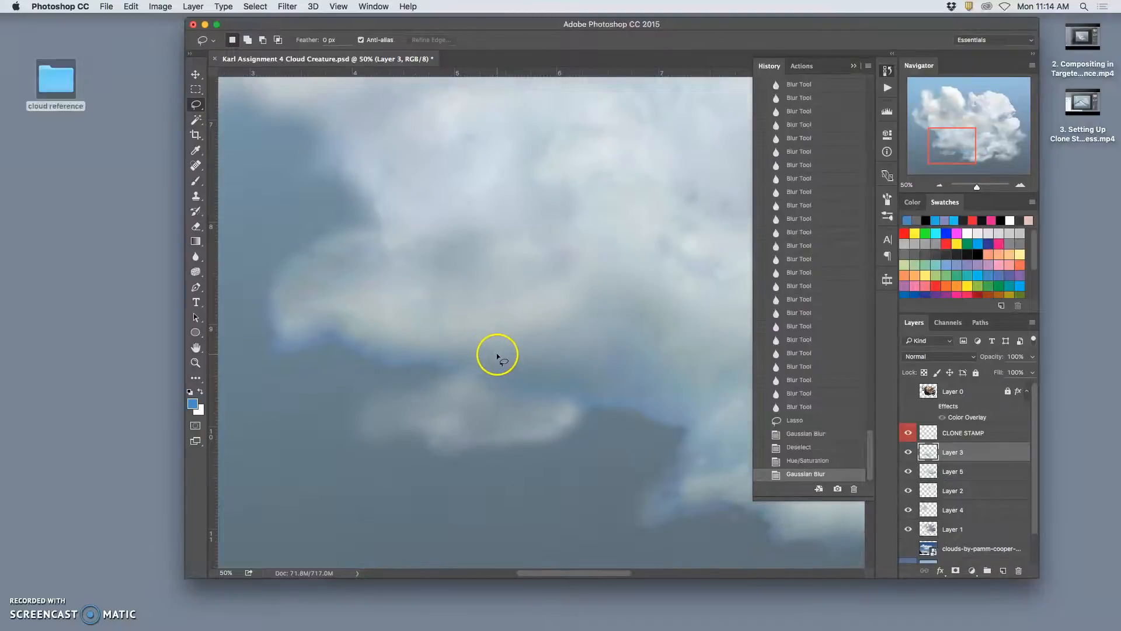
{"action": "left_click", "coordinate": [804, 447]}
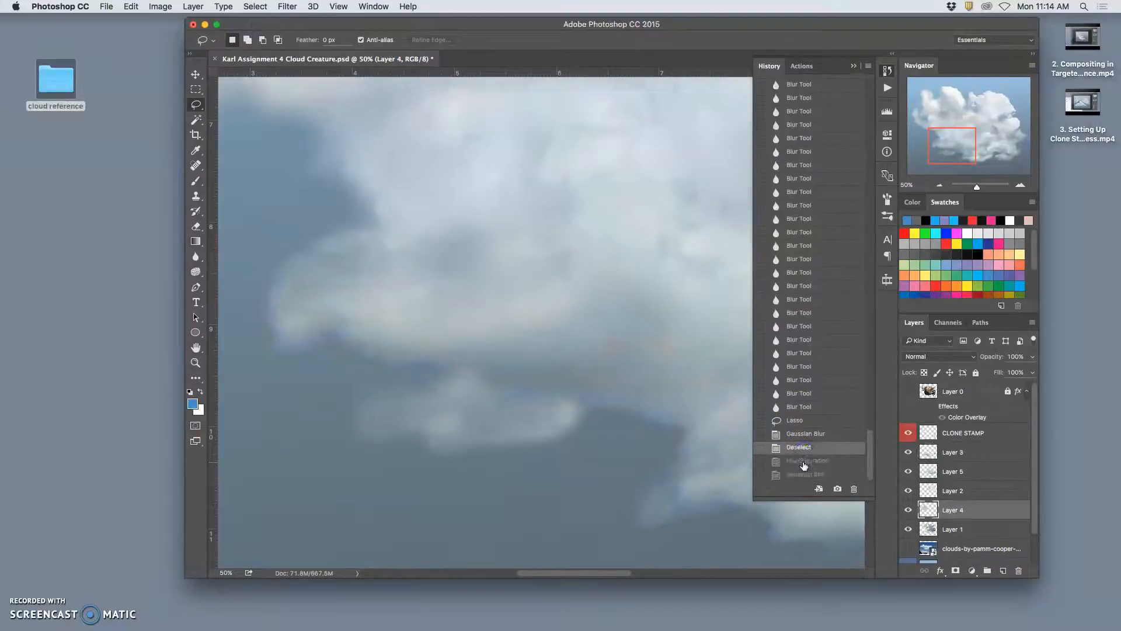
{"action": "left_click", "coordinate": [803, 475]}
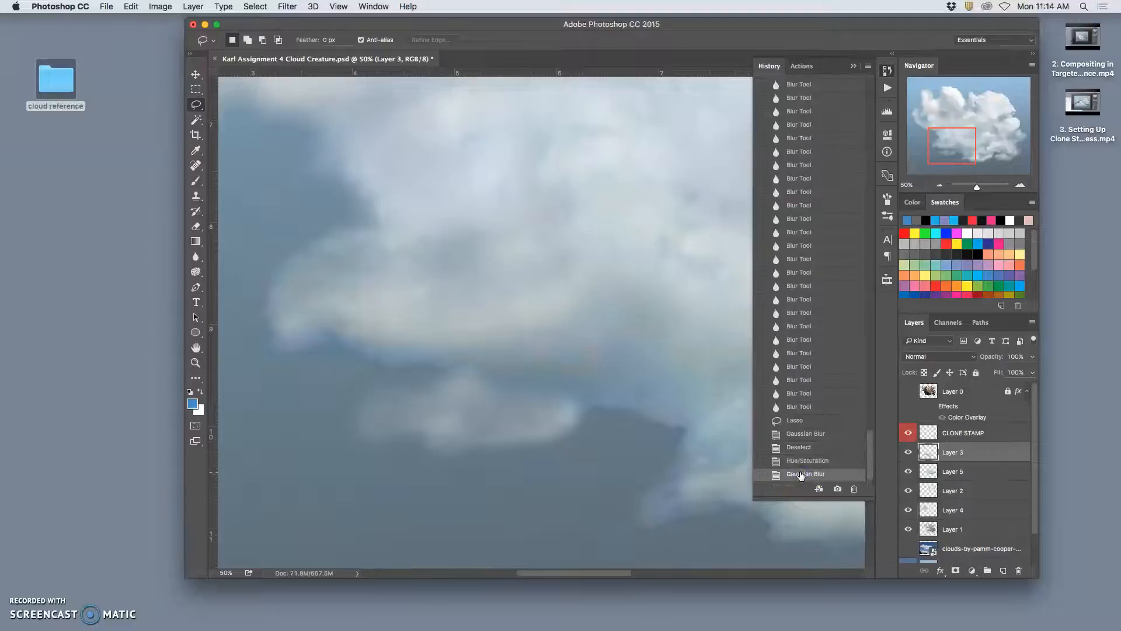
{"action": "left_click", "coordinate": [802, 465]}
{"action": "left_click", "coordinate": [802, 474]}
{"action": "left_click", "coordinate": [768, 415]}
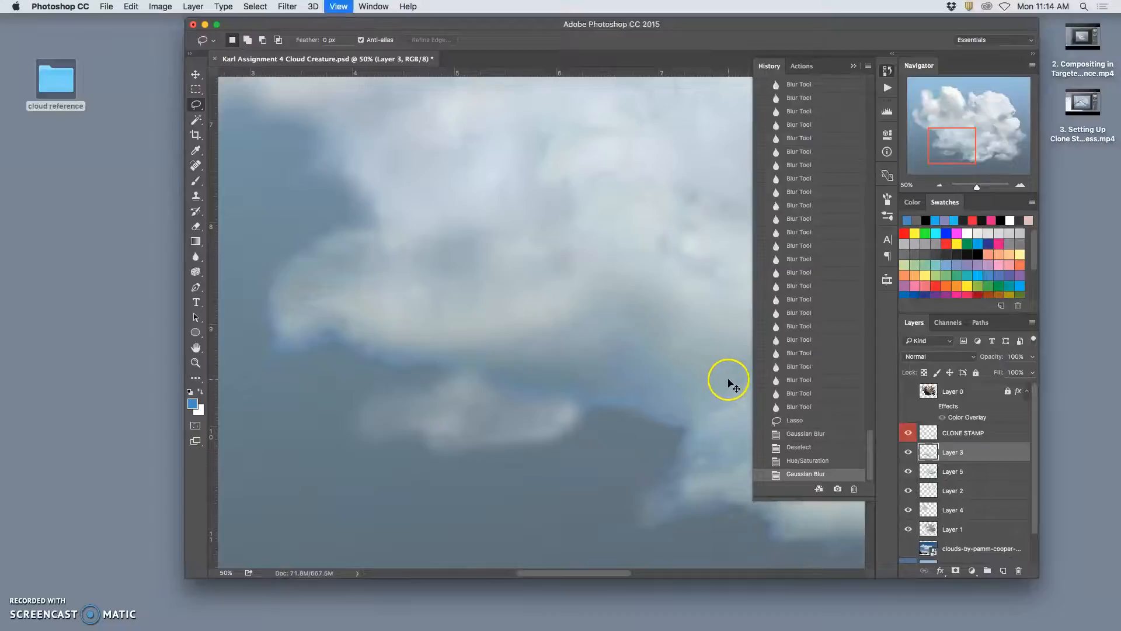
- Desaturate the bluish fringe along the cloud's lower-left underside on Layer 3 with a 412 px Sponge at 30% flow
{"action": "key", "text": "super+minus"}
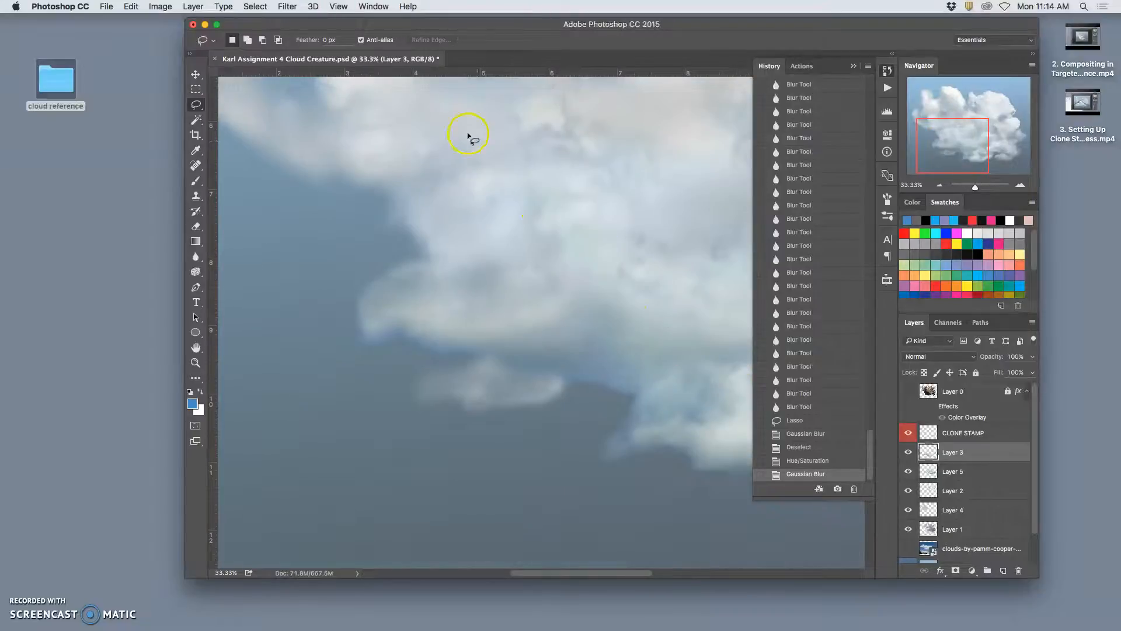
{"action": "left_click", "coordinate": [196, 272]}
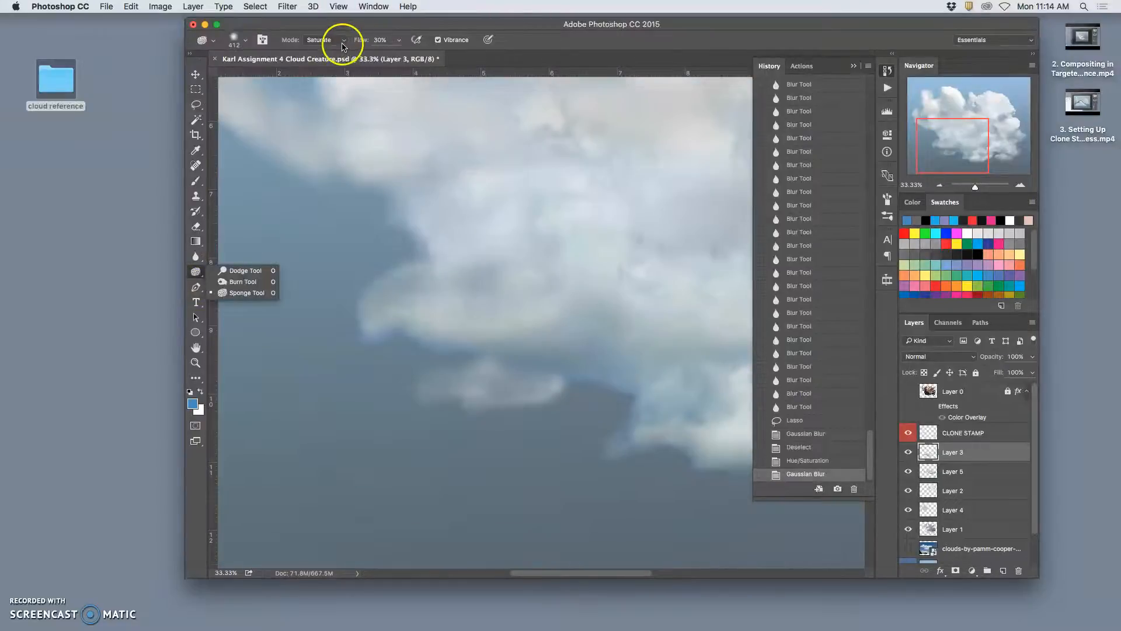
{"action": "left_click", "coordinate": [343, 42]}
{"action": "left_click", "coordinate": [322, 32]}
{"action": "left_click", "coordinate": [432, 355]}
{"action": "left_click", "coordinate": [433, 353]}
{"action": "left_click", "coordinate": [502, 370]}
{"action": "left_click", "coordinate": [613, 389]}
{"action": "left_click", "coordinate": [636, 381]}
{"action": "left_click", "coordinate": [673, 399]}
{"action": "left_click", "coordinate": [694, 400]}
{"action": "left_click_drag", "start_coordinate": [653, 412], "coordinate": [565, 441]}
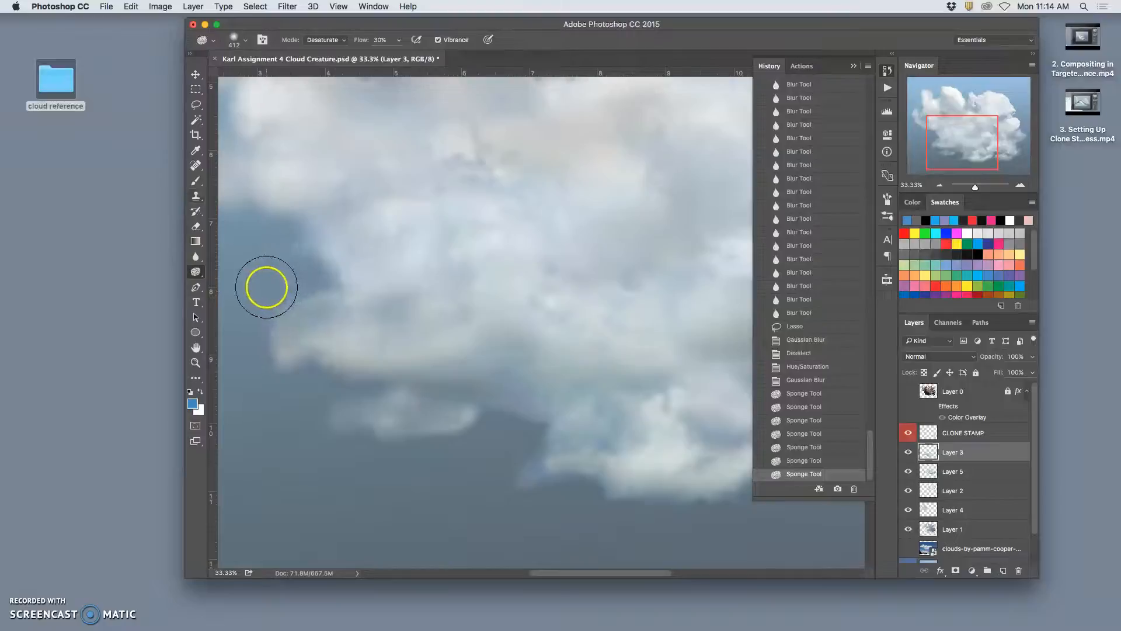
- Softly erase the cloud's left edge on Layer 3 with a 1040 px Eraser at 27% opacity
{"action": "left_click", "coordinate": [196, 227]}
{"action": "left_click", "coordinate": [282, 300]}
{"action": "left_click", "coordinate": [291, 305]}
{"action": "left_click", "coordinate": [303, 307]}
{"action": "left_click", "coordinate": [281, 306]}
{"action": "left_click", "coordinate": [261, 313]}
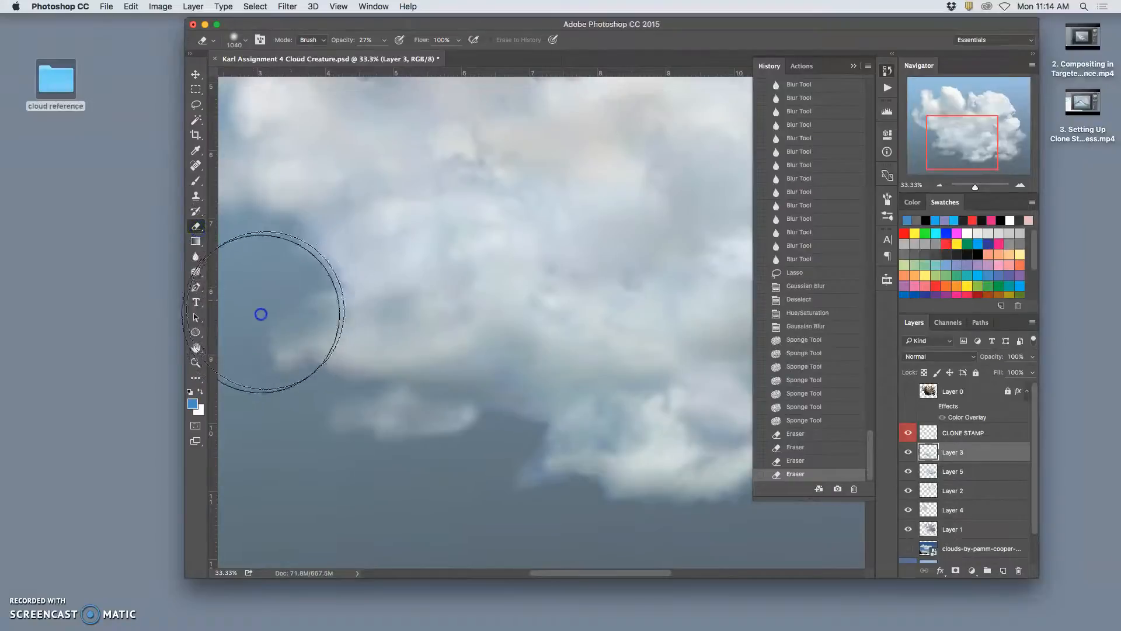
{"action": "left_click", "coordinate": [337, 289]}
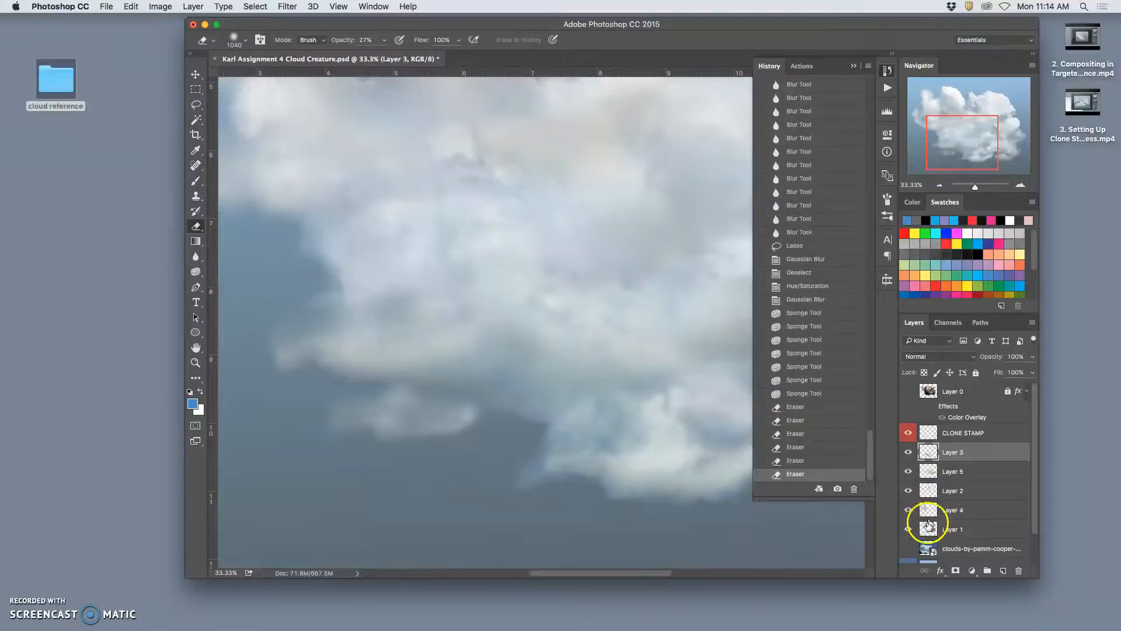
- Check what Layers 1, 4, 2 and 5 contribute by toggling their visibility, and softly erase the cloud's left edge on Layer 5
{"action": "left_click", "coordinate": [906, 532]}
{"action": "left_click", "coordinate": [908, 510]}
{"action": "left_click", "coordinate": [908, 510]}
{"action": "left_click", "coordinate": [908, 493]}
{"action": "left_click", "coordinate": [908, 492]}
{"action": "left_click", "coordinate": [908, 472]}
{"action": "left_click", "coordinate": [909, 473]}
{"action": "left_click", "coordinate": [931, 472]}
{"action": "left_click", "coordinate": [550, 321]}
{"action": "left_click", "coordinate": [320, 303]}
{"action": "left_click", "coordinate": [316, 298]}
{"action": "left_click", "coordinate": [310, 300]}
{"action": "left_click", "coordinate": [303, 301]}
{"action": "left_click", "coordinate": [323, 293]}
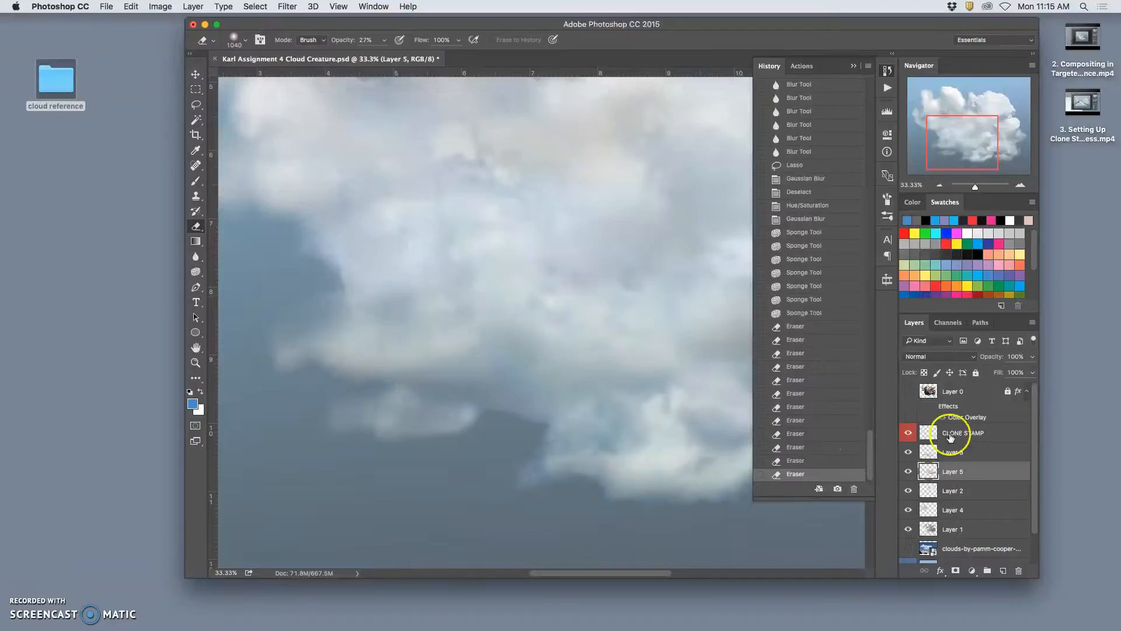
- Clone cloud texture over the lower-left part of the cloud on the CLONE STAMP layer with a 396 px Clone Stamp at 48% opacity
{"action": "left_click", "coordinate": [950, 435]}
{"action": "key", "text": "super+minus"}
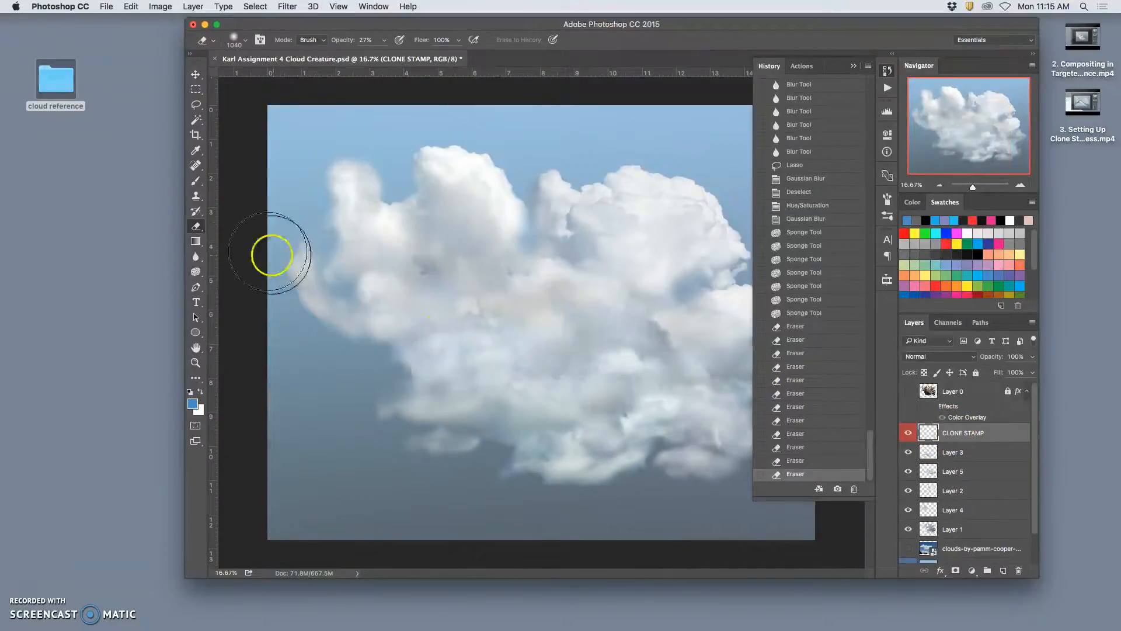
{"action": "left_click", "coordinate": [196, 195]}
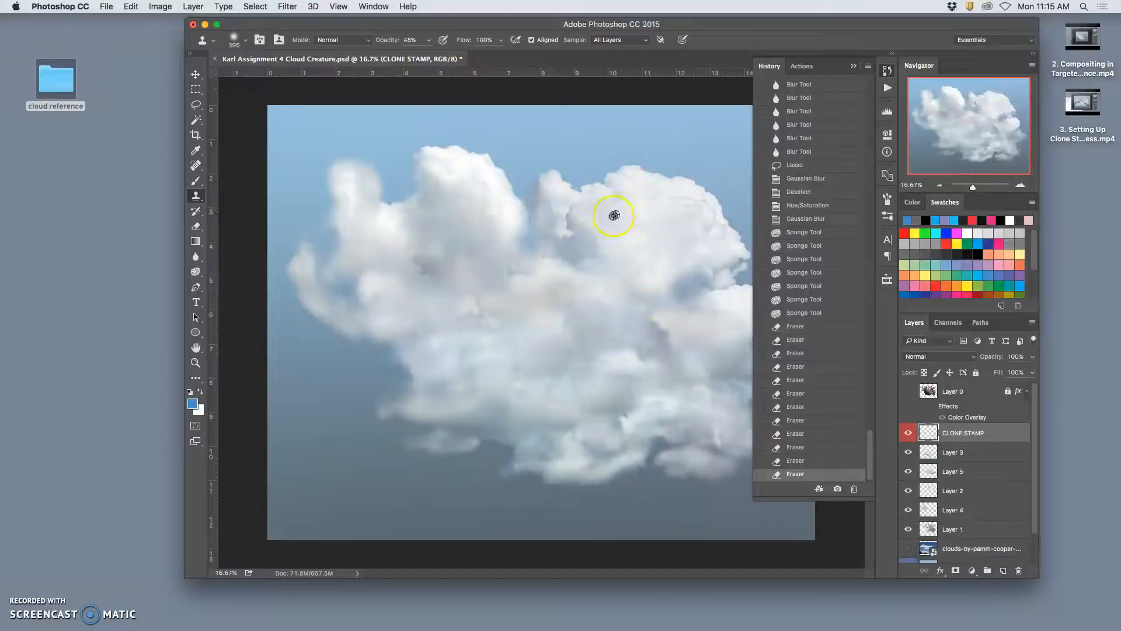
{"action": "left_click_drag", "start_coordinate": [462, 337], "coordinate": [409, 398]}
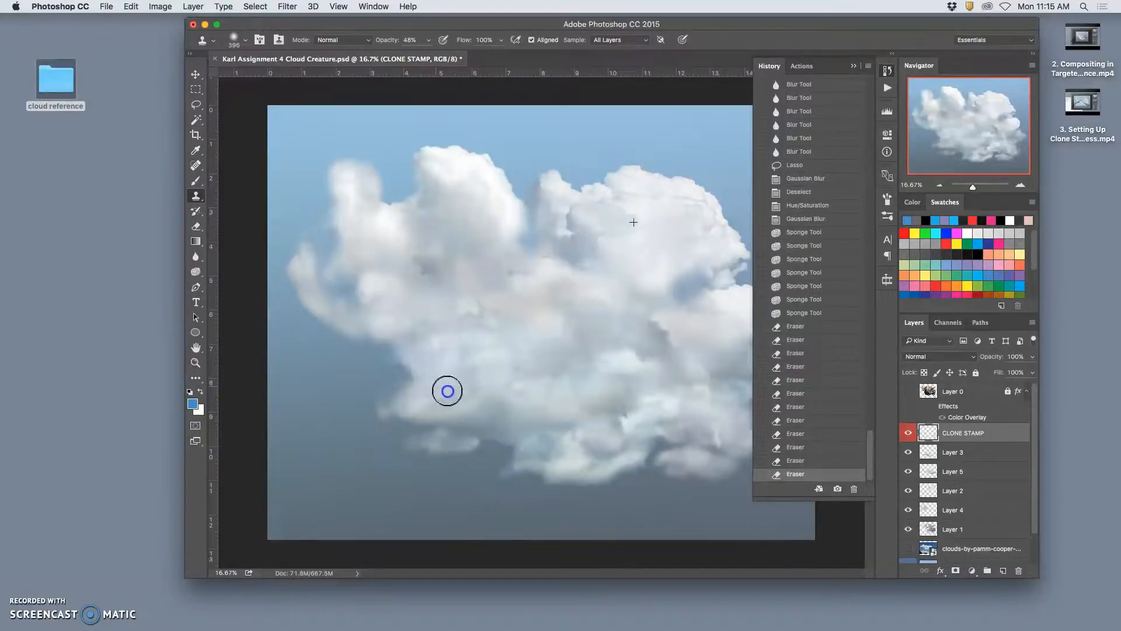
{"action": "mouse_move", "coordinate": [485, 383]}
{"action": "left_mouse_down"}
{"action": "mouse_move", "coordinate": [575, 379]}
{"action": "mouse_move", "coordinate": [563, 401]}
{"action": "mouse_move", "coordinate": [502, 419]}
{"action": "mouse_move", "coordinate": [495, 460]}
{"action": "left_mouse_up"}
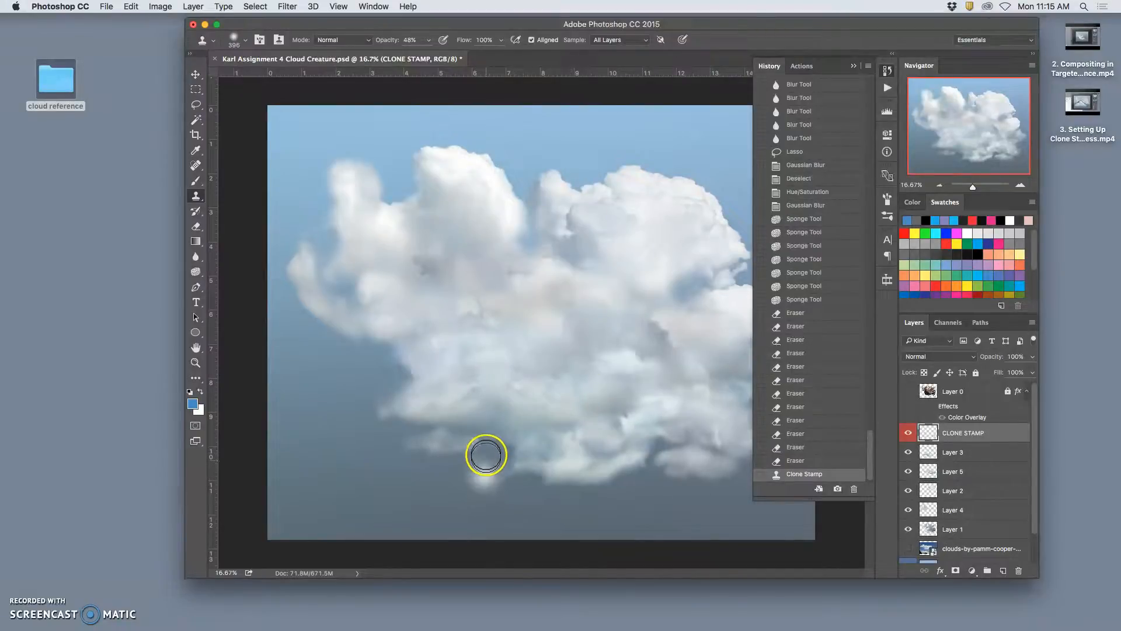
{"action": "key", "text": "super+plus"}
{"action": "key", "text": "super+plus"}
{"action": "left_click_drag", "start_coordinate": [392, 469], "coordinate": [328, 493]}
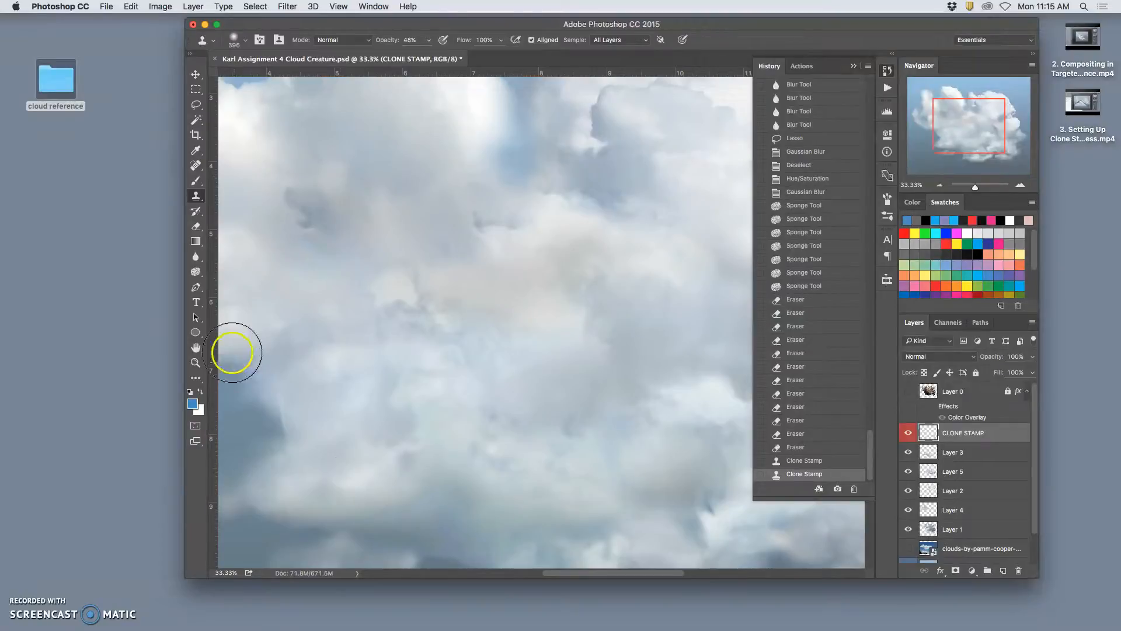
- Soften the cloned patches at the lower left on the CLONE STAMP layer with the 1040 px Eraser at 27% opacity
{"action": "left_click", "coordinate": [197, 232]}
{"action": "mouse_move", "coordinate": [292, 369]}
{"action": "left_mouse_down"}
{"action": "mouse_move", "coordinate": [358, 475]}
{"action": "mouse_move", "coordinate": [420, 545]}
{"action": "mouse_move", "coordinate": [370, 516]}
{"action": "mouse_move", "coordinate": [320, 509]}
{"action": "mouse_move", "coordinate": [332, 510]}
{"action": "left_mouse_up"}
{"action": "left_click_drag", "start_coordinate": [335, 511], "coordinate": [446, 496]}
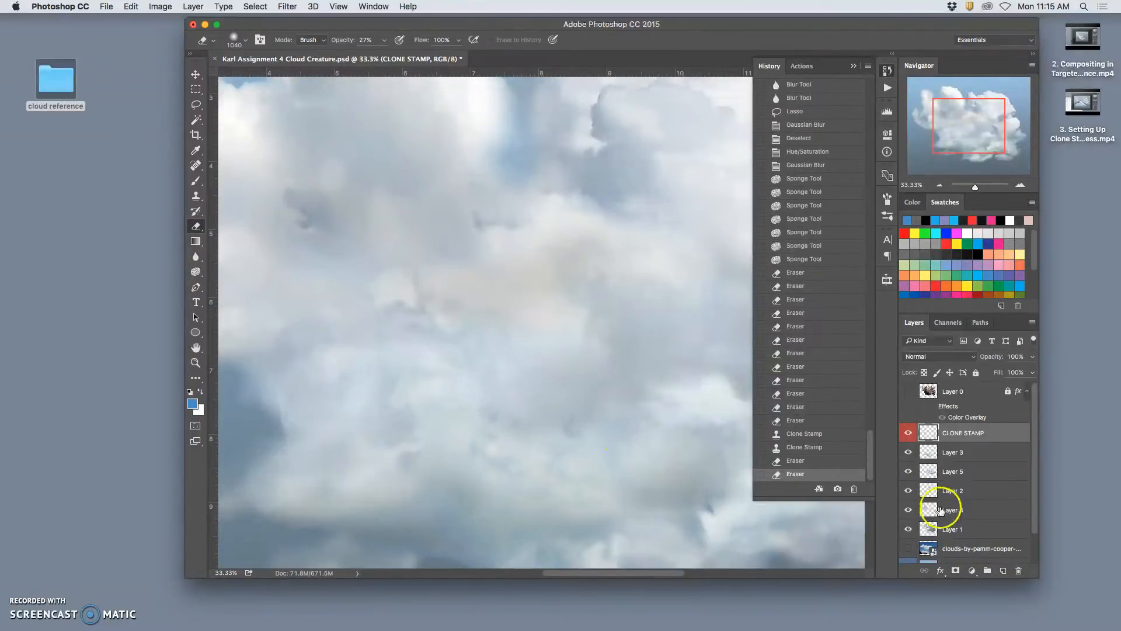
- Check Layer 1's contribution and softly erase its indented lower-left edge with repeated dabs of the 1040 px Eraser at 27% opacity
{"action": "left_click", "coordinate": [909, 530]}
{"action": "left_click_drag", "start_coordinate": [633, 366], "coordinate": [768, 288]}
{"action": "mouse_move", "coordinate": [415, 349]}
{"action": "left_mouse_down"}
{"action": "mouse_move", "coordinate": [400, 325]}
{"action": "mouse_move", "coordinate": [416, 338]}
{"action": "left_mouse_up"}
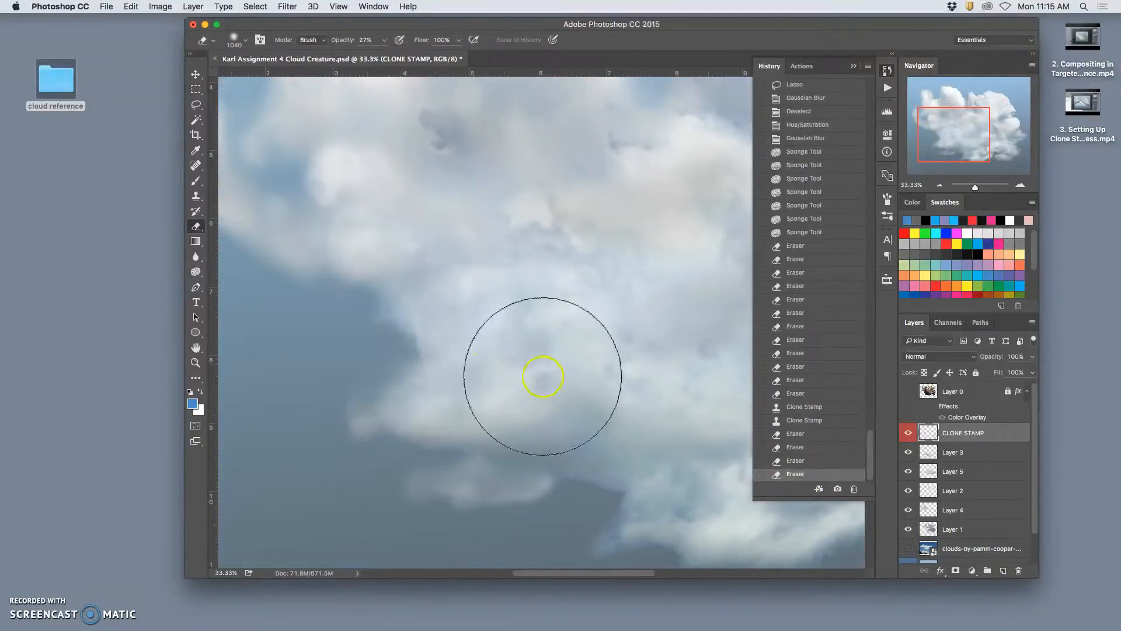
{"action": "left_click", "coordinate": [951, 529]}
{"action": "left_click_drag", "start_coordinate": [400, 380], "coordinate": [419, 342]}
{"action": "left_click", "coordinate": [420, 343]}
{"action": "left_click", "coordinate": [421, 347]}
{"action": "left_click", "coordinate": [421, 345]}
{"action": "left_click", "coordinate": [423, 343]}
{"action": "left_click", "coordinate": [418, 353]}
{"action": "left_click", "coordinate": [438, 358]}
{"action": "left_click", "coordinate": [436, 354]}
{"action": "left_click", "coordinate": [441, 356]}
{"action": "left_click", "coordinate": [437, 356]}
{"action": "left_click", "coordinate": [426, 356]}
{"action": "left_click", "coordinate": [424, 356]}
{"action": "left_click", "coordinate": [386, 362]}
{"action": "left_click", "coordinate": [358, 371]}
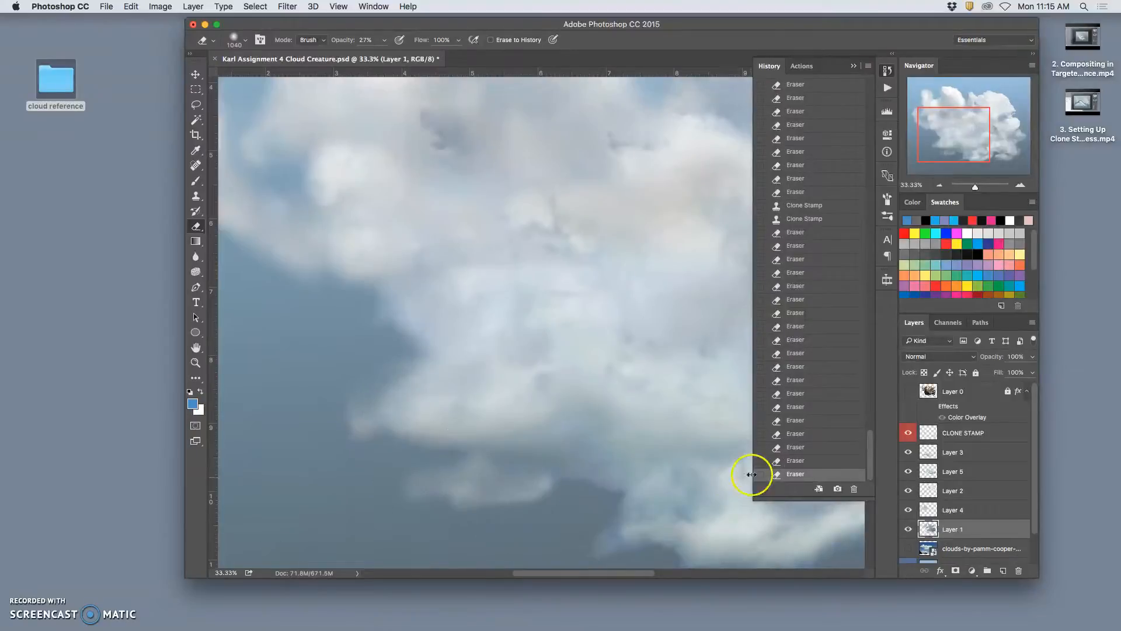
- Compare the whole image with Layer 3 hidden and shown, and softly erase Layer 3 along the cloud's lower-left underside
{"action": "key", "text": "super+minus"}
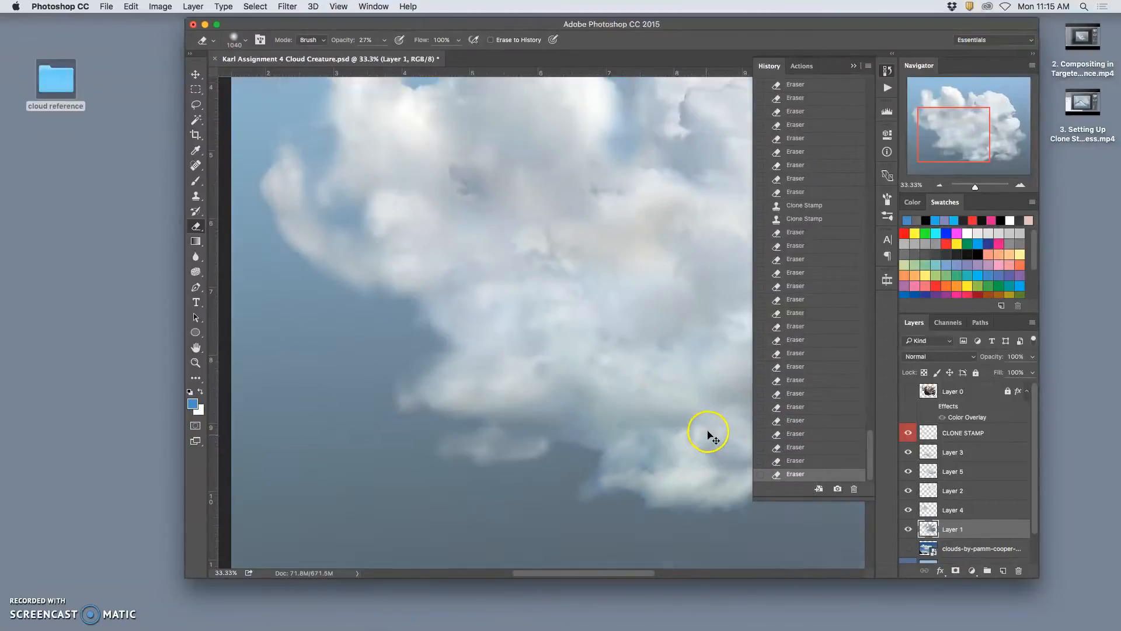
{"action": "key", "text": "super+minus"}
{"action": "key", "text": "super+minus"}
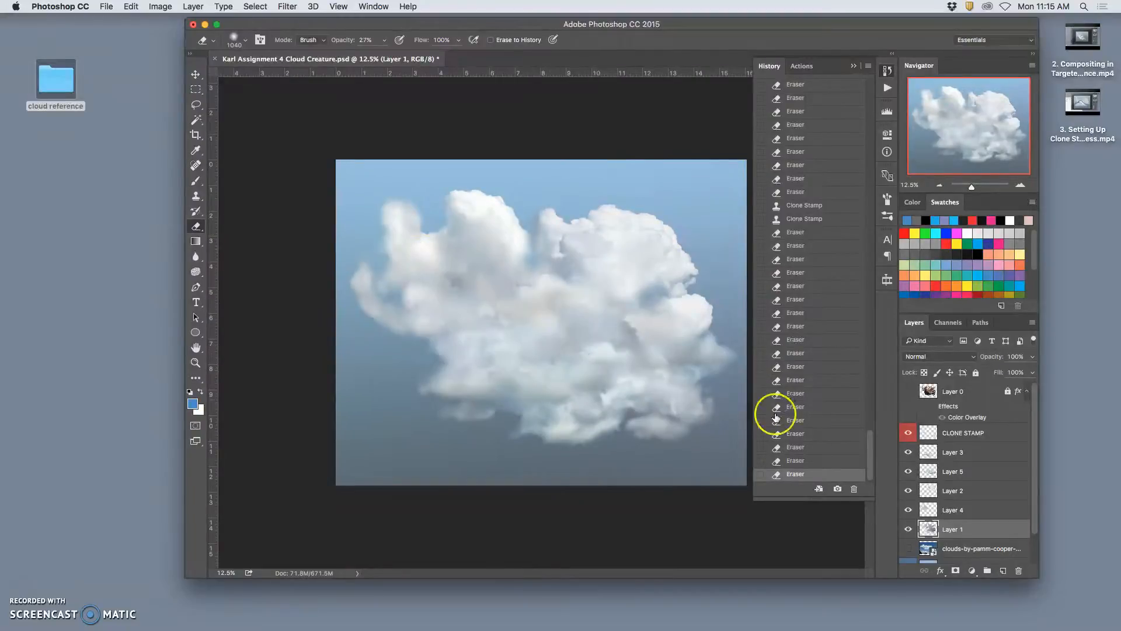
{"action": "left_click", "coordinate": [910, 453]}
{"action": "left_click", "coordinate": [909, 453]}
{"action": "left_click", "coordinate": [909, 454]}
{"action": "left_click", "coordinate": [909, 453]}
{"action": "left_click", "coordinate": [949, 452]}
{"action": "left_click_drag", "start_coordinate": [490, 420], "coordinate": [506, 417]}
{"action": "mouse_move", "coordinate": [509, 421]}
{"action": "left_mouse_down"}
{"action": "mouse_move", "coordinate": [548, 412]}
{"action": "mouse_move", "coordinate": [523, 419]}
{"action": "left_mouse_up"}
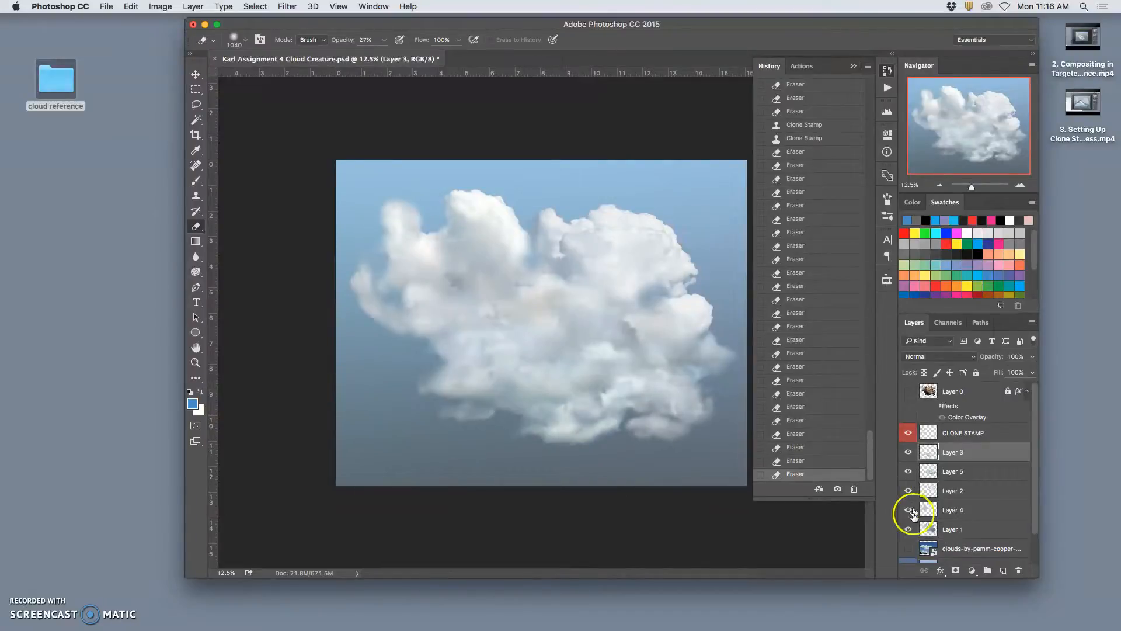
- Softly erase Layer 1 along the cloud's underside near the small detached wisp with the 1040 px Eraser at 27% opacity
{"action": "left_click", "coordinate": [920, 525]}
{"action": "left_click", "coordinate": [912, 528]}
{"action": "left_click", "coordinate": [912, 528]}
{"action": "left_click_drag", "start_coordinate": [529, 411], "coordinate": [507, 416]}
{"action": "left_click_drag", "start_coordinate": [513, 412], "coordinate": [497, 410]}
{"action": "left_click_drag", "start_coordinate": [510, 412], "coordinate": [496, 411]}
{"action": "left_click_drag", "start_coordinate": [511, 415], "coordinate": [522, 416]}
{"action": "mouse_move", "coordinate": [522, 416]}
{"action": "left_mouse_down"}
{"action": "mouse_move", "coordinate": [501, 432]}
{"action": "mouse_move", "coordinate": [523, 447]}
{"action": "left_mouse_up"}
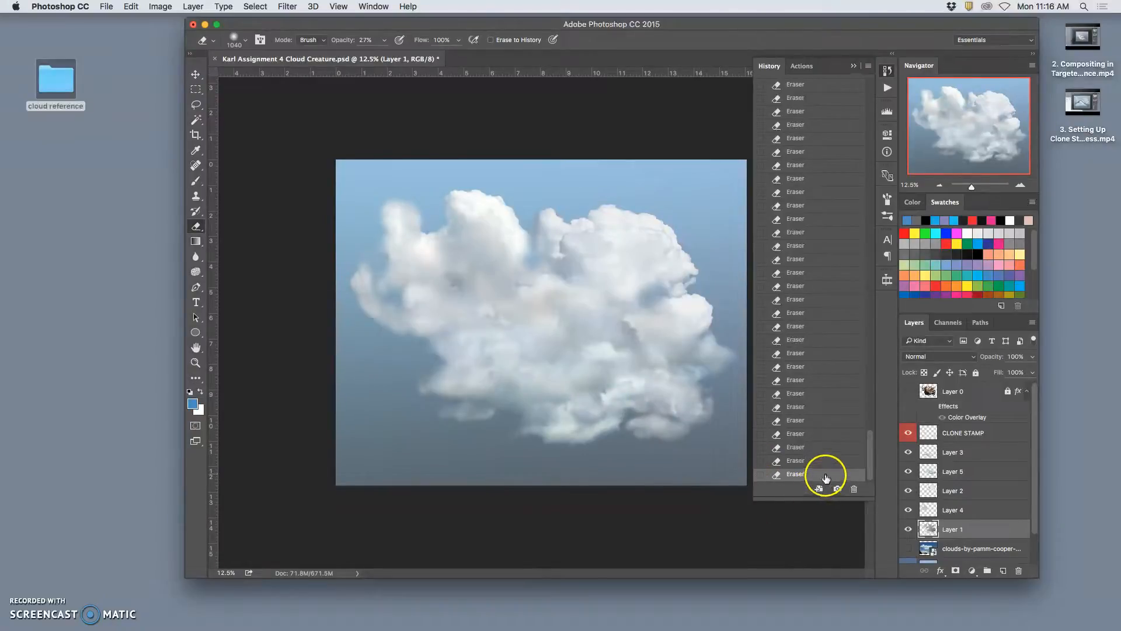
- Hide the Painted Sky layer and stamp all visible cloud layers into a new layer above the CLONE STAMP layer
{"action": "key", "text": "super+minus"}
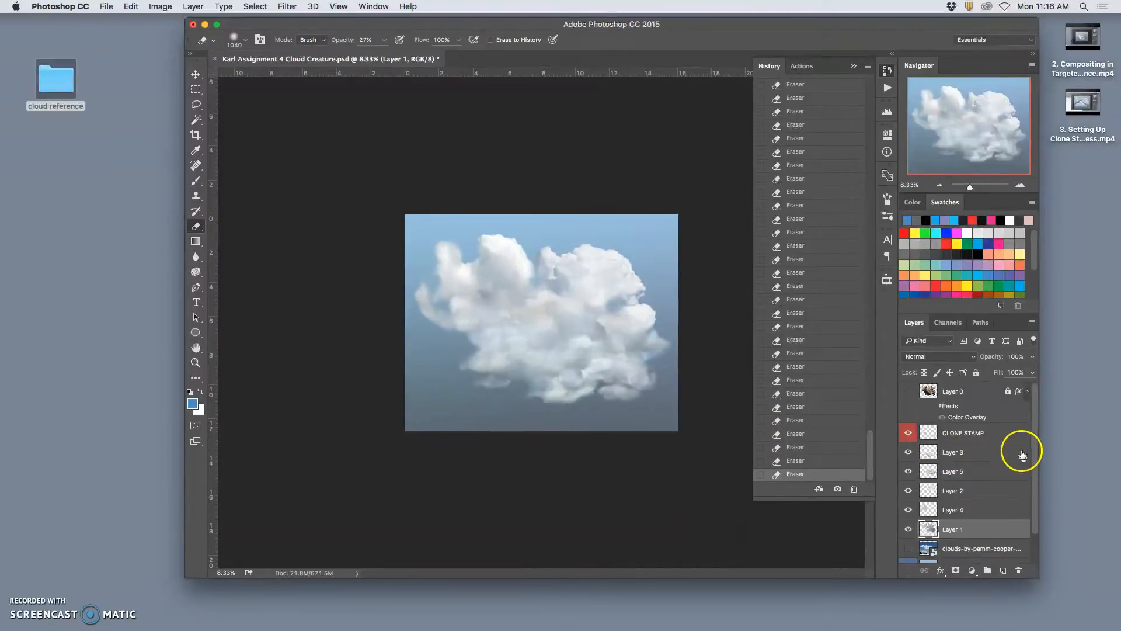
{"action": "left_click", "coordinate": [982, 435]}
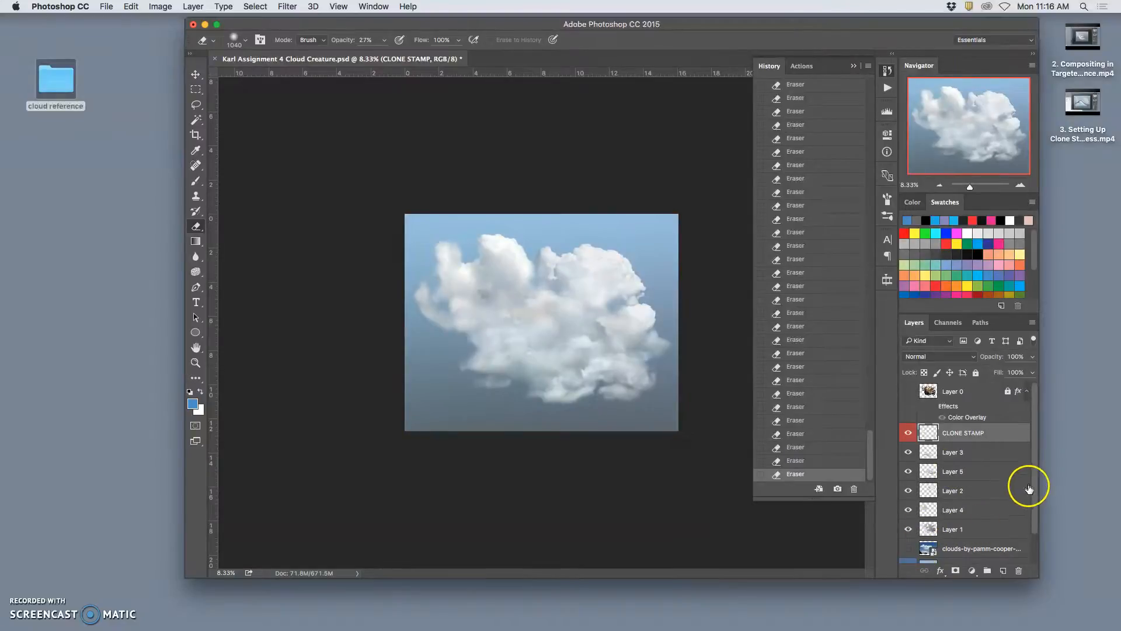
{"action": "left_click_drag", "start_coordinate": [1037, 494], "coordinate": [1003, 551]}
{"action": "left_click", "coordinate": [909, 534]}
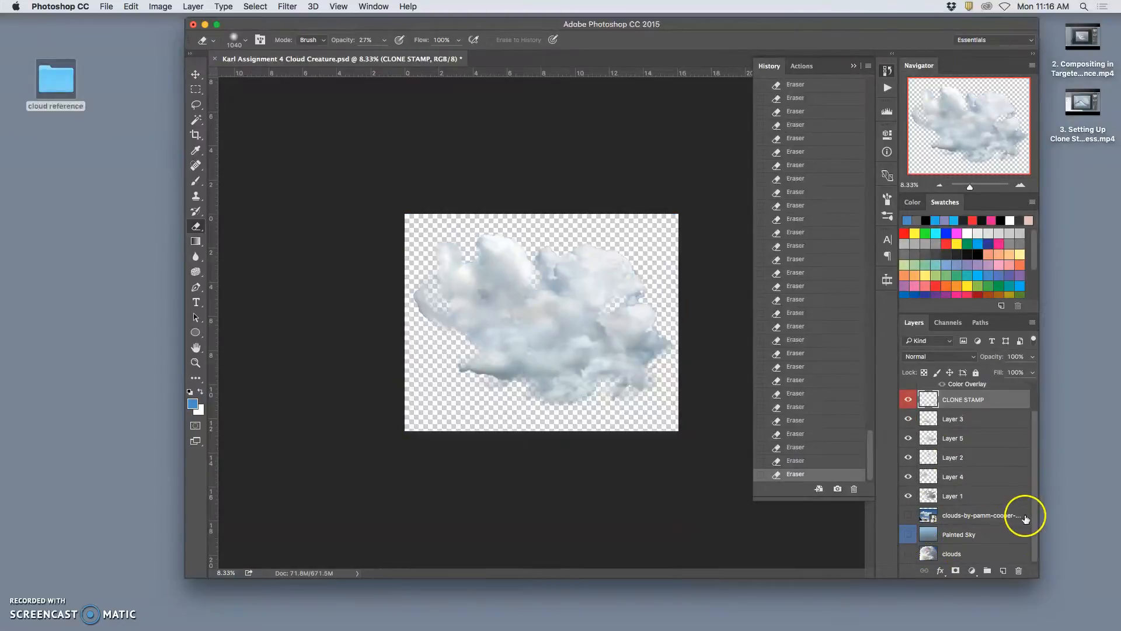
{"action": "left_click_drag", "start_coordinate": [1039, 505], "coordinate": [995, 452]}
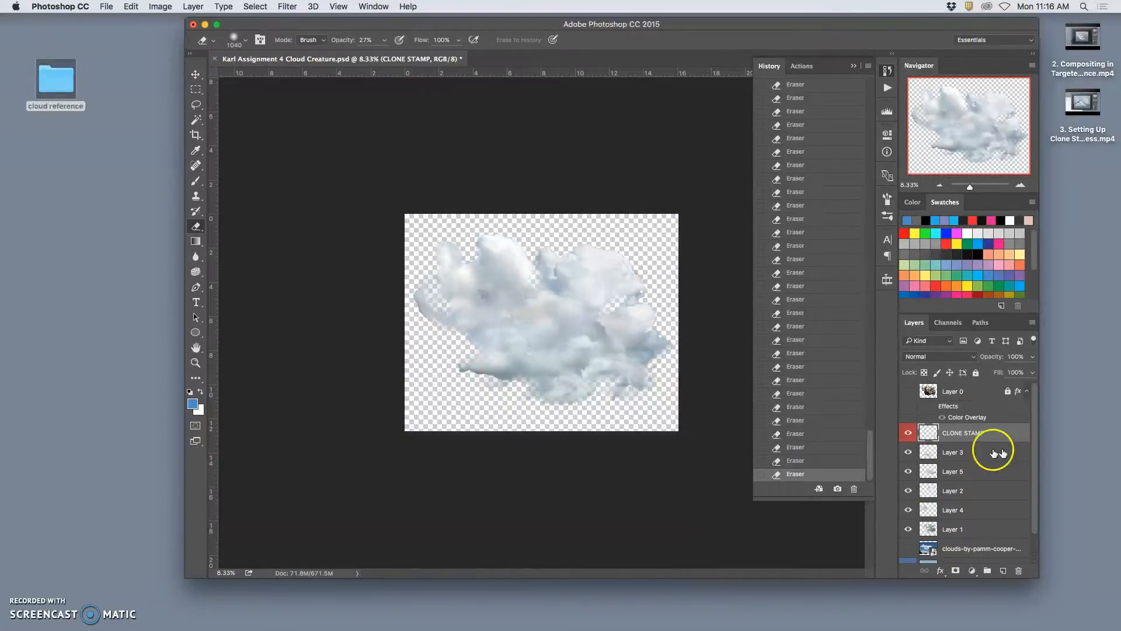
{"action": "left_click", "coordinate": [193, 7]}
{"action": "left_click", "coordinate": [230, 461], "text": "alt"}
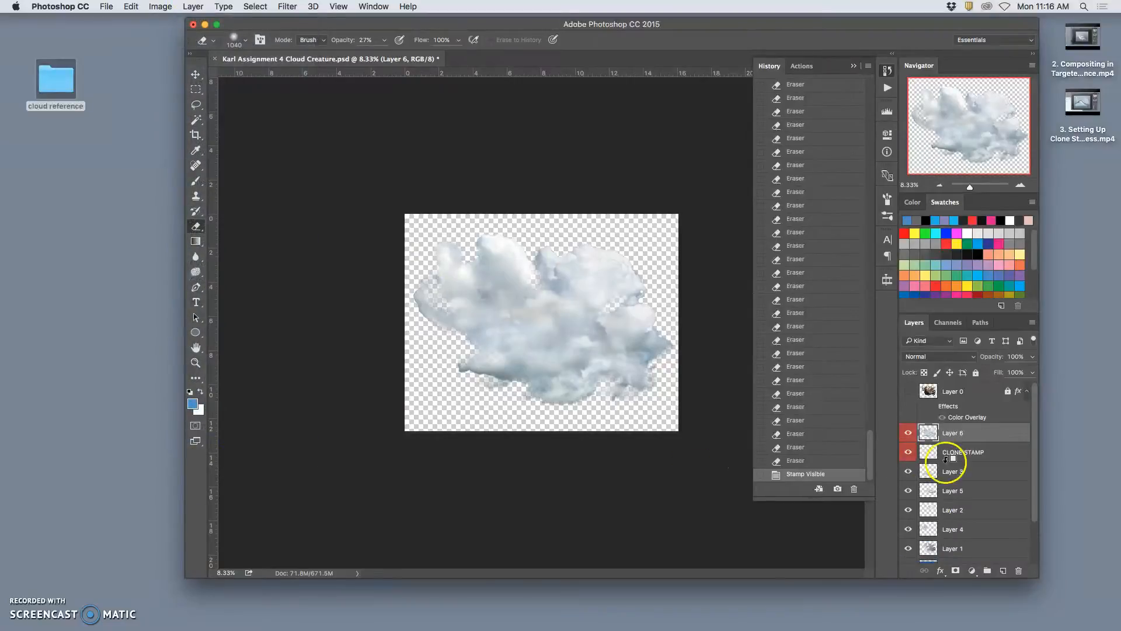
- Show the Painted Sky layer again and apply Auto Tone to the stamped cloud layer, Layer 6
{"action": "left_click_drag", "start_coordinate": [1035, 512], "coordinate": [1031, 560]}
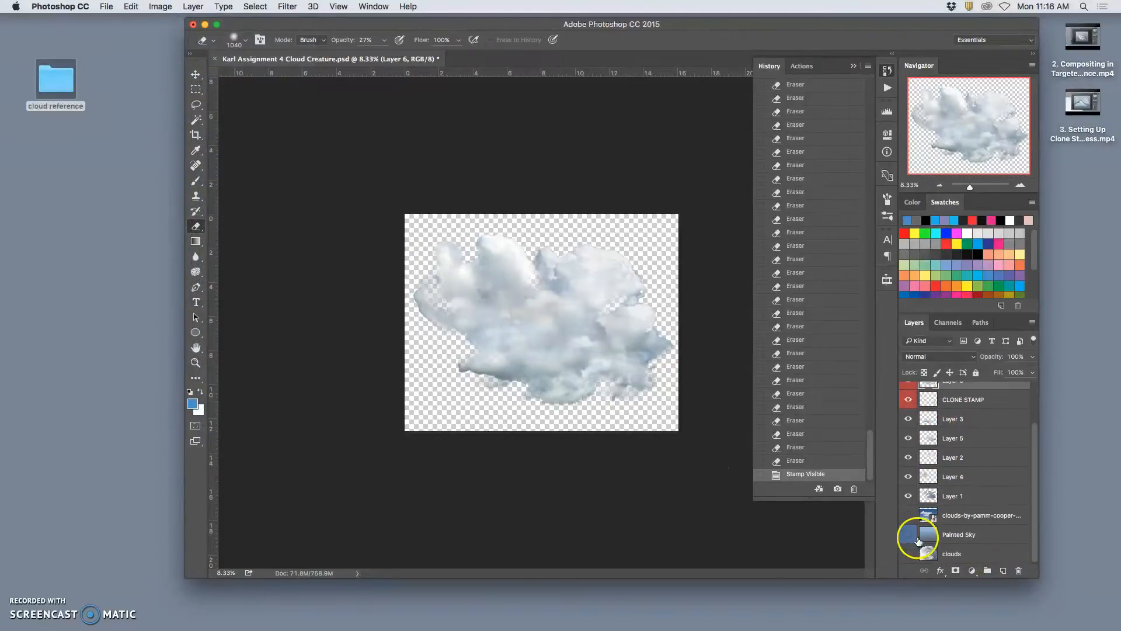
{"action": "left_click", "coordinate": [909, 534]}
{"action": "mouse_move", "coordinate": [1036, 512]}
{"action": "left_mouse_down"}
{"action": "mouse_move", "coordinate": [1042, 475]}
{"action": "mouse_move", "coordinate": [984, 439]}
{"action": "left_mouse_up"}
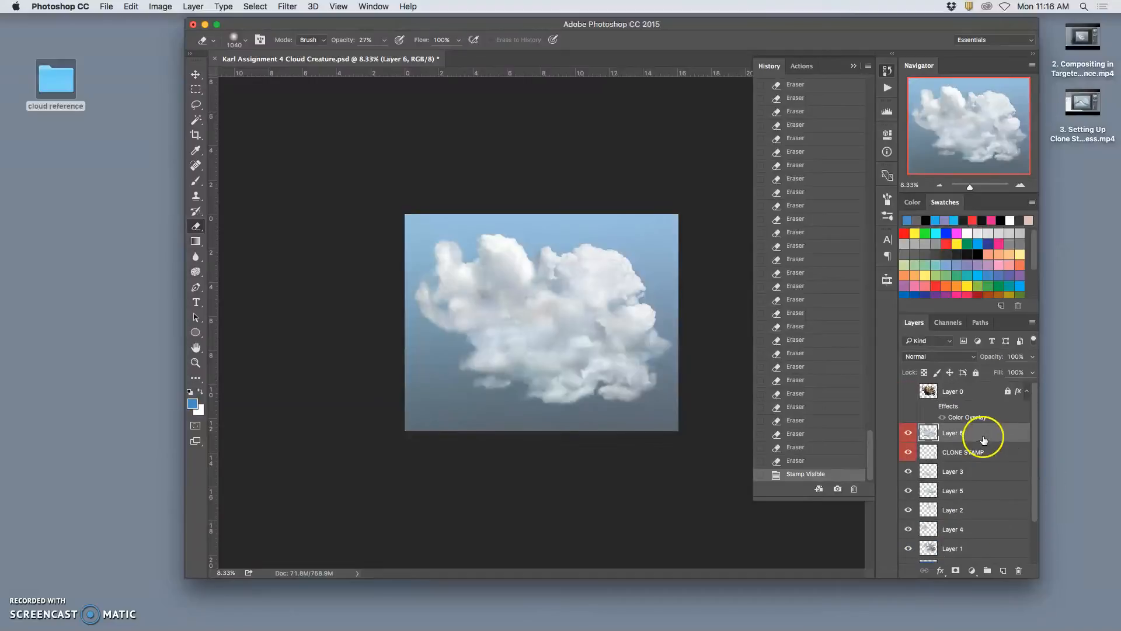
{"action": "left_click", "coordinate": [166, 6]}
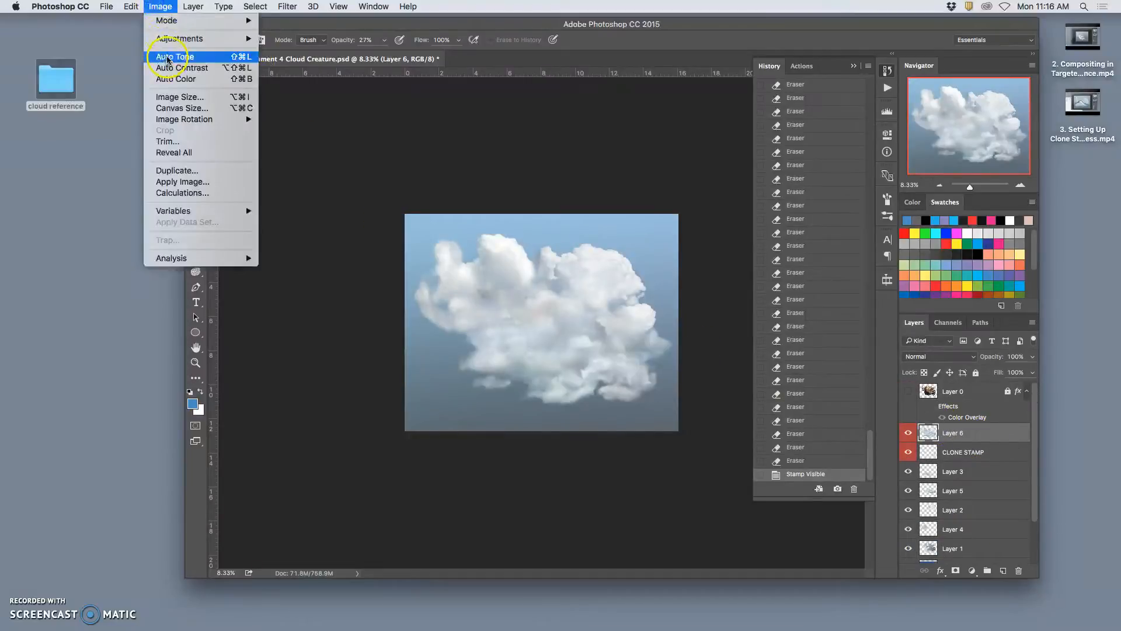
{"action": "left_click", "coordinate": [169, 55]}
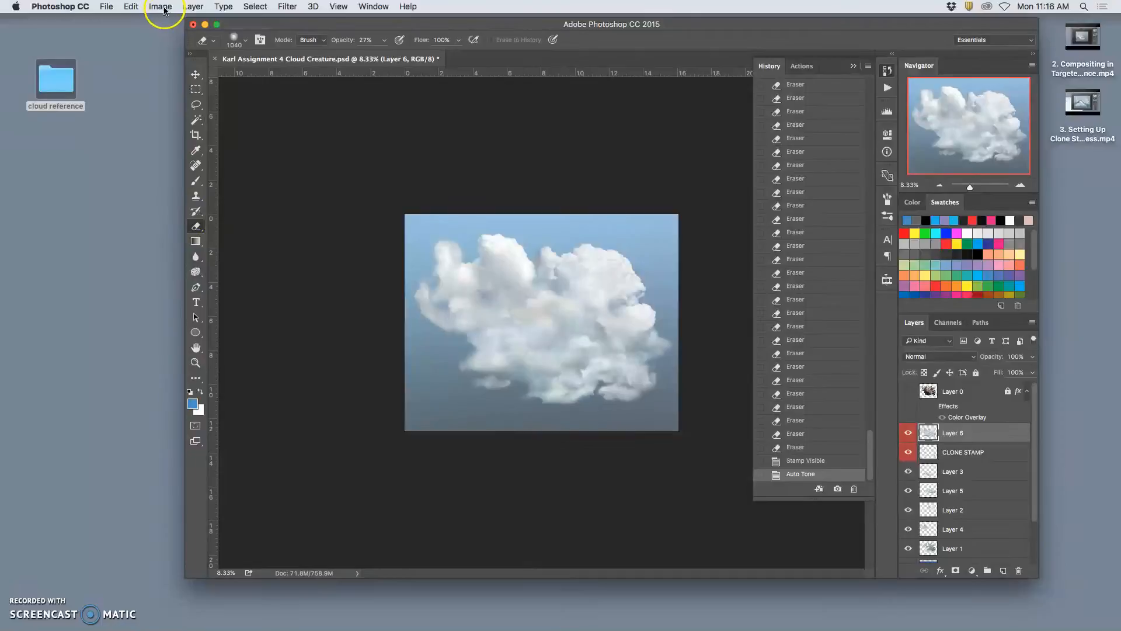
- Inspect the toned cloud up close and open a Color Balance adjustment on Layer 6 with the whole image in view
{"action": "key", "text": "super+plus"}
{"action": "key", "text": "super+plus"}
{"action": "key", "text": "super+plus"}
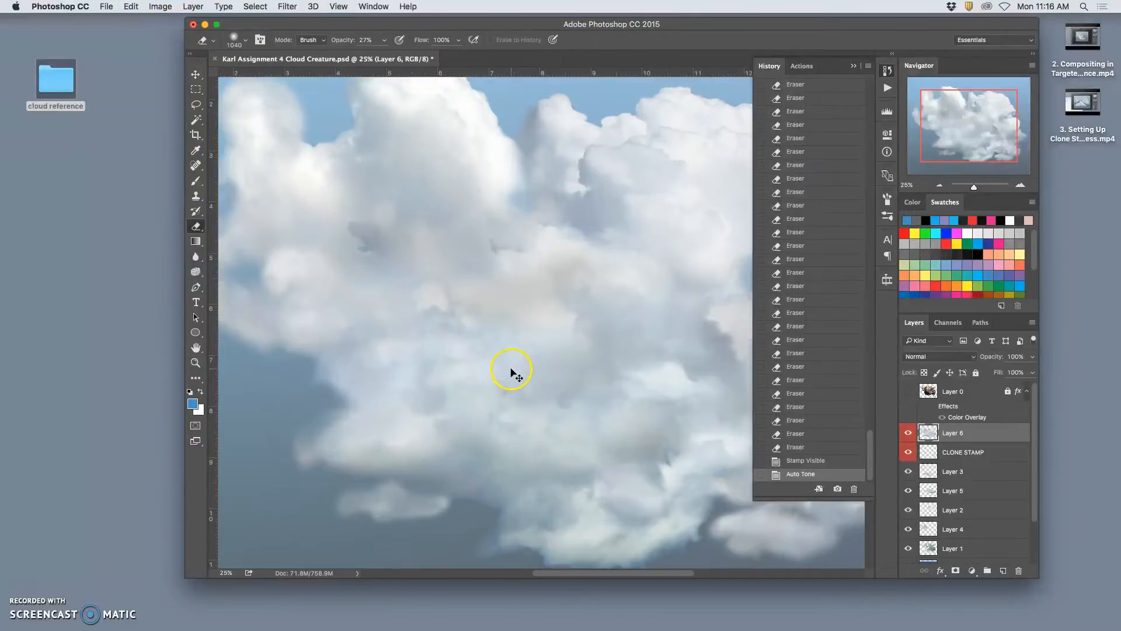
{"action": "left_click", "coordinate": [167, 8]}
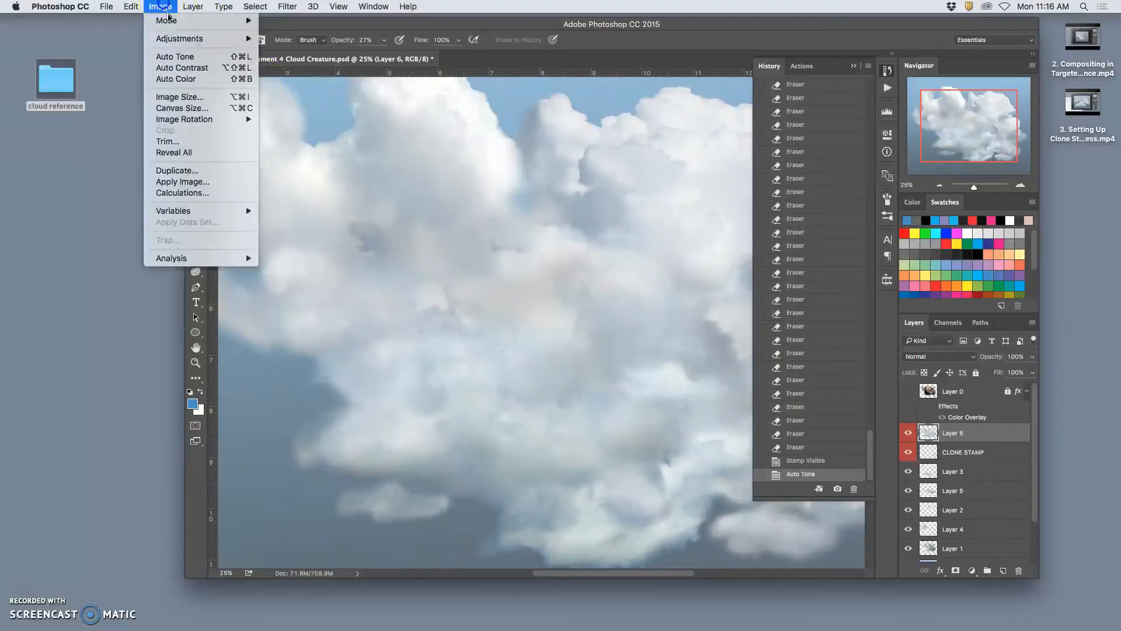
{"action": "mouse_move", "coordinate": [176, 38]}
{"action": "left_click", "coordinate": [298, 109]}
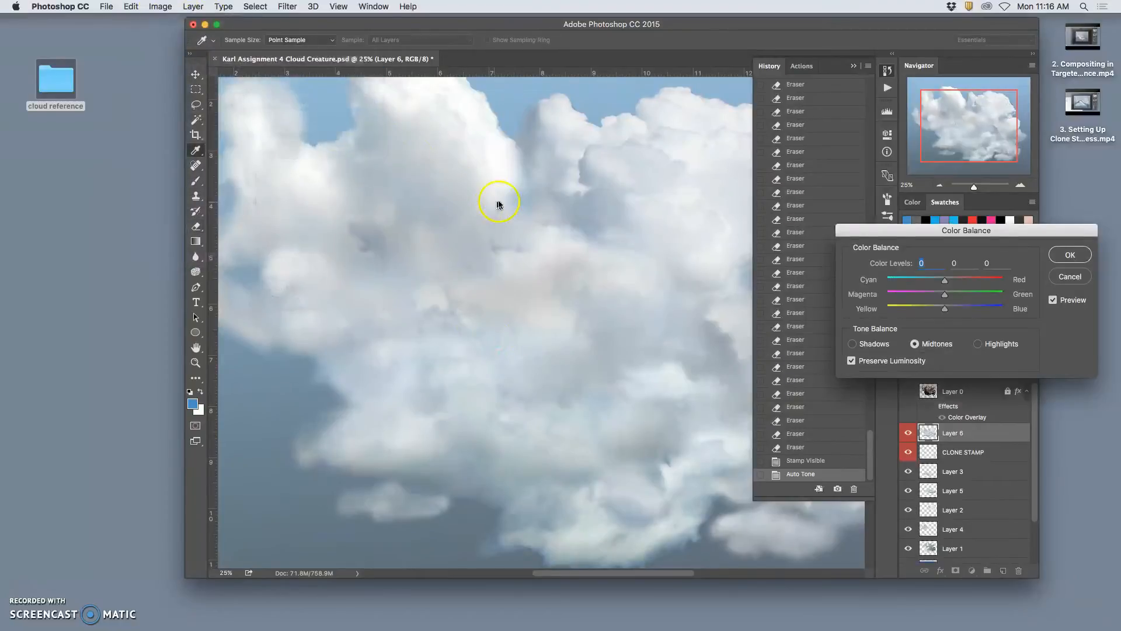
{"action": "key", "text": "super+minus"}
{"action": "key", "text": "super+minus"}
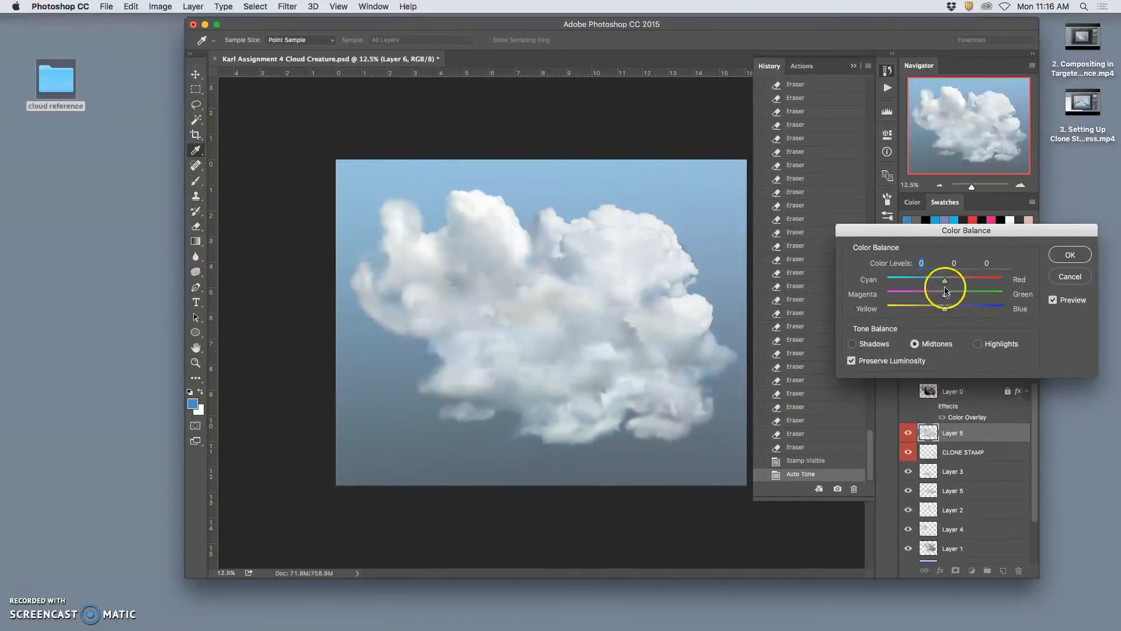